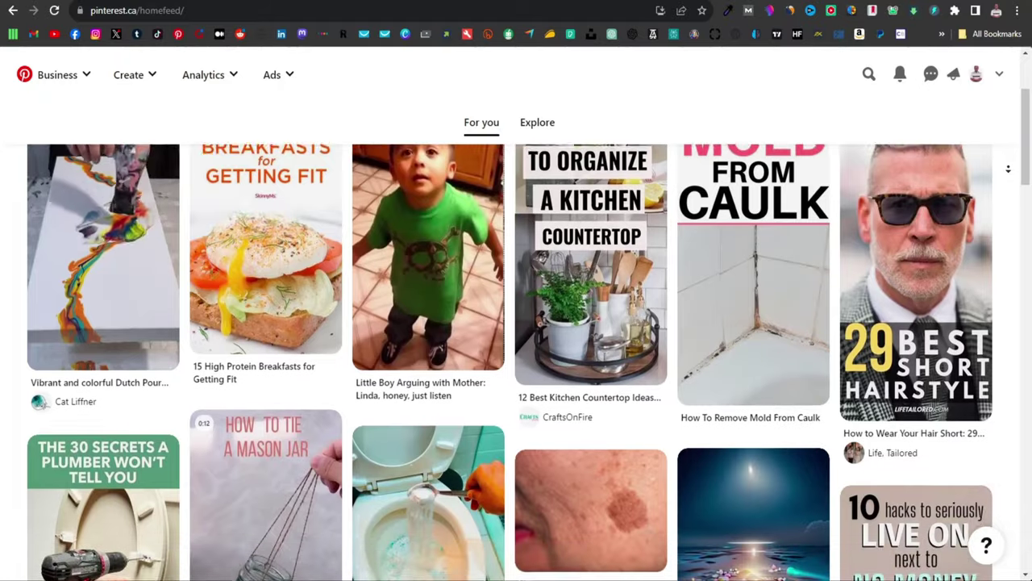
# Scroll down the Pinterest feed, then highlight the $213.08 Amazon Associates total commissions figure
pyautogui.scroll(-3, 1008, 168)
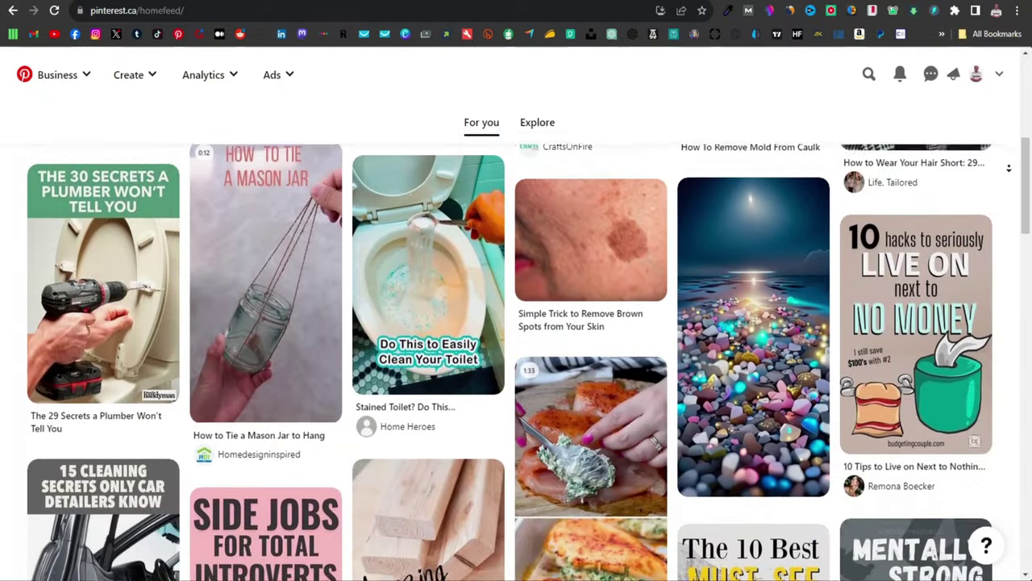
pyautogui.scroll(-3, 1008, 169)
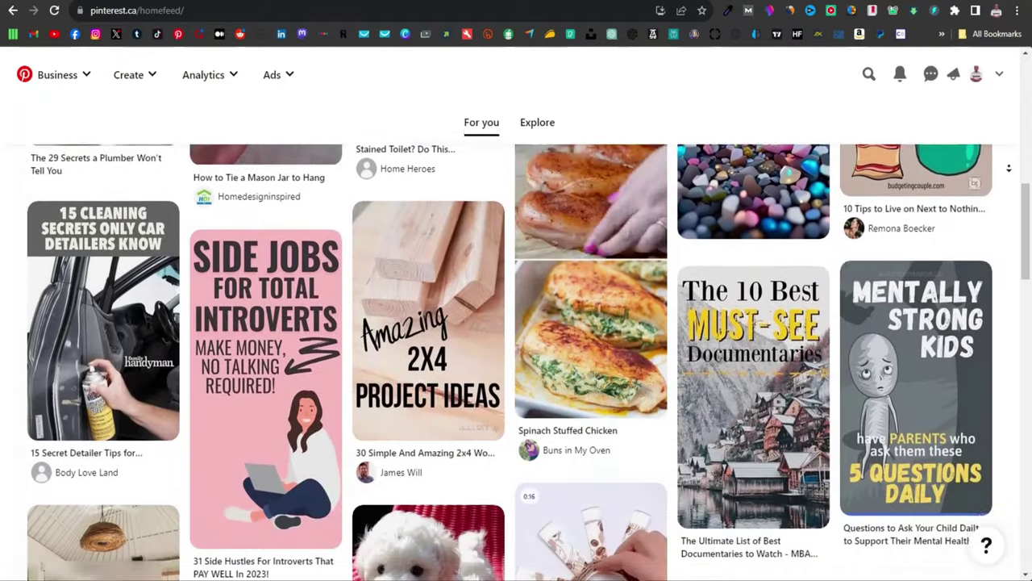
pyautogui.scroll(-3, 1008, 168)
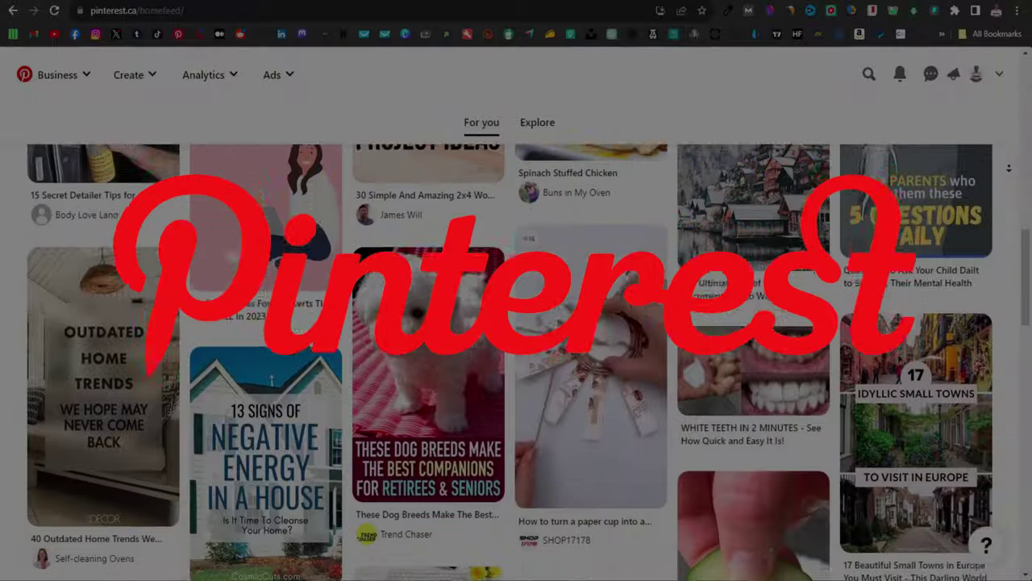
pyautogui.scroll(-3, 1008, 168)
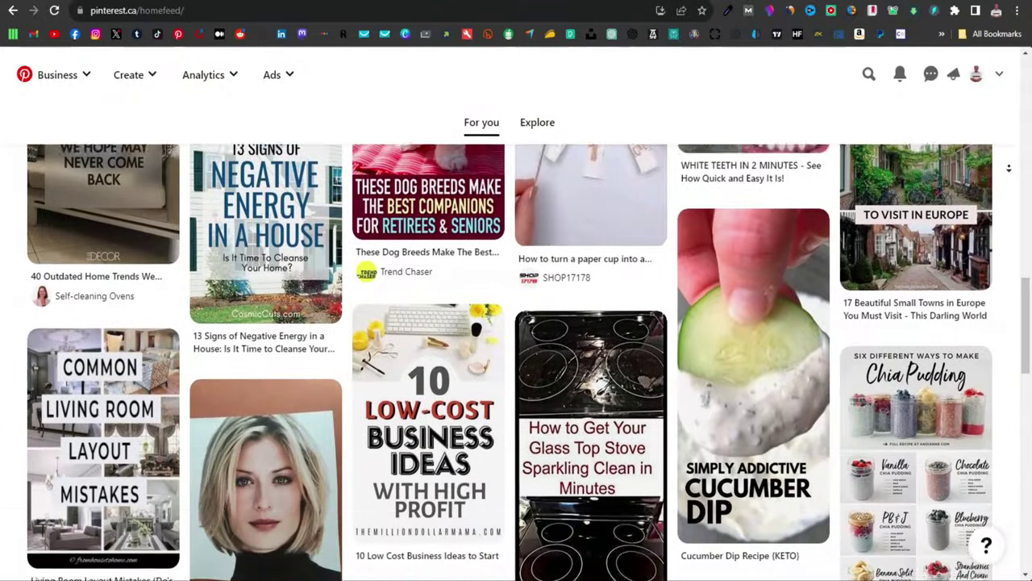
pyautogui.scroll(-3, 1008, 168)
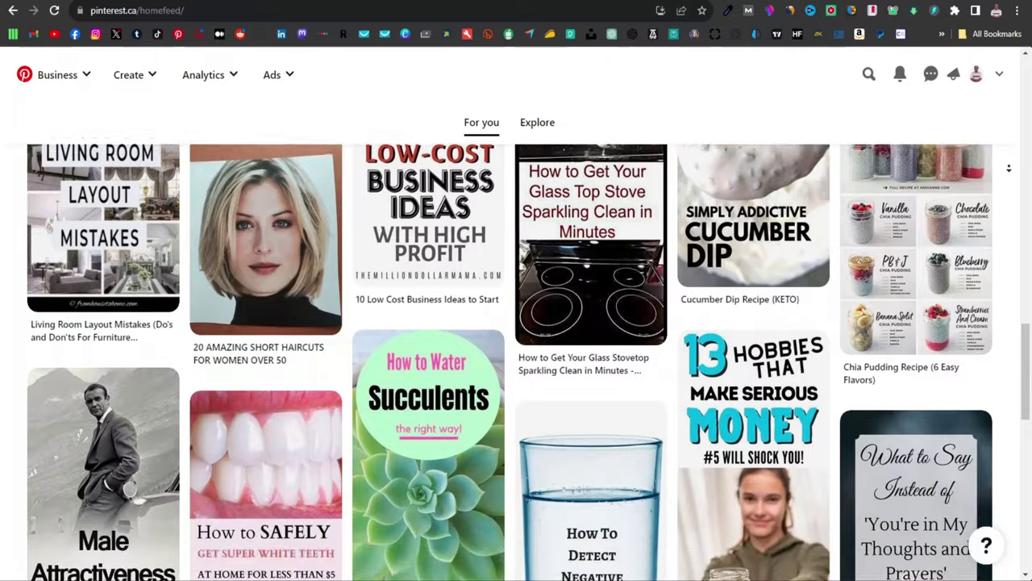
pyautogui.scroll(-3, 1008, 168)
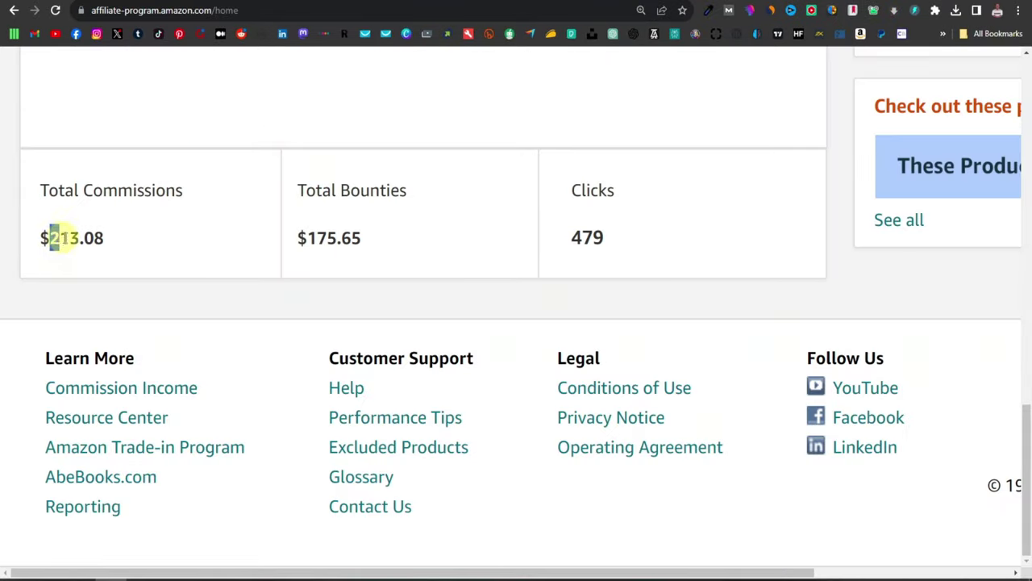
pyautogui.moveTo(63, 238); pyautogui.dragTo(100, 239)
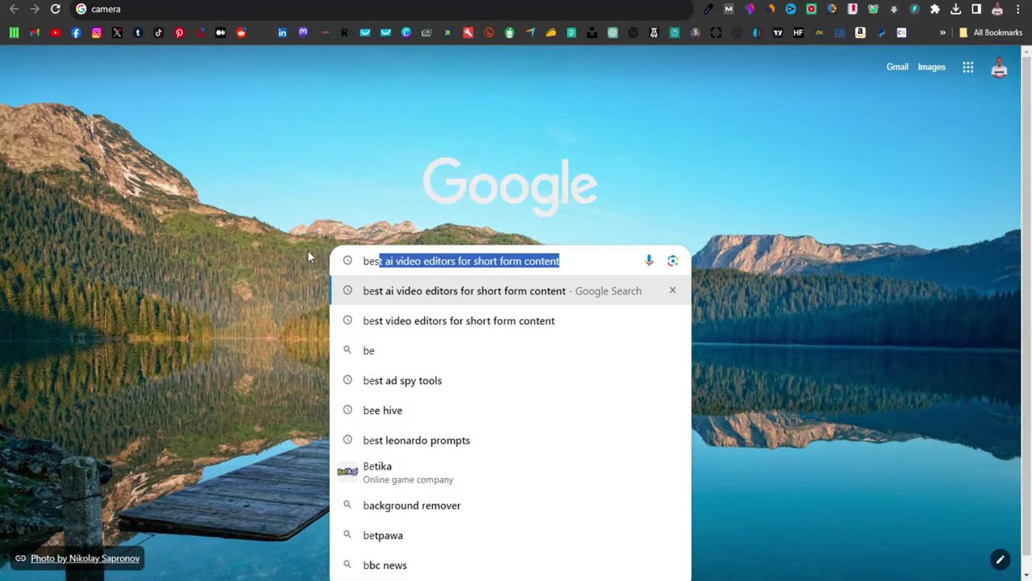
# Try camera, laptop and bluetooth speaker queries, then search Google for 'Search Engine Optimization'
pyautogui.write('t')
pyautogui.write(' camer')
pyautogui.press('BackSpace')
pyautogui.press('BackSpace')
pyautogui.press('BackSpace')
pyautogui.press('BackSpace')
pyautogui.press('BackSpace')
pyautogui.press('BackSpace')
pyautogui.press('BackSpace')
pyautogui.press('BackSpace')
pyautogui.press('BackSpace')
pyautogui.write('est laptop')
pyautogui.press('BackSpace')
pyautogui.press('BackSpace')
pyautogui.press('BackSpace')
pyautogui.press('BackSpace')
pyautogui.press('BackSpace')
pyautogui.press('BackSpace')
pyautogui.write('bluetoothe speak')
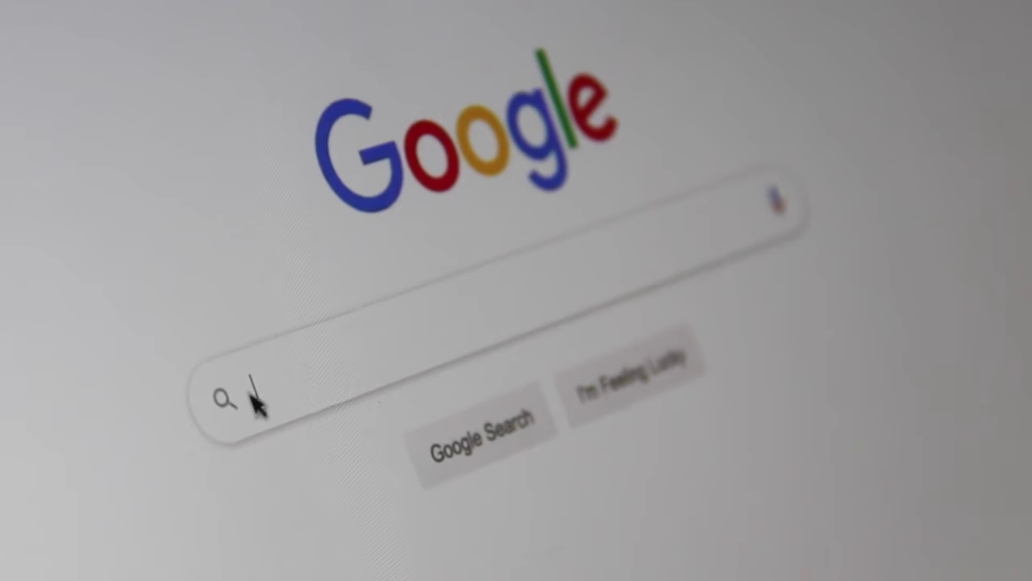
pyautogui.write('Sea')
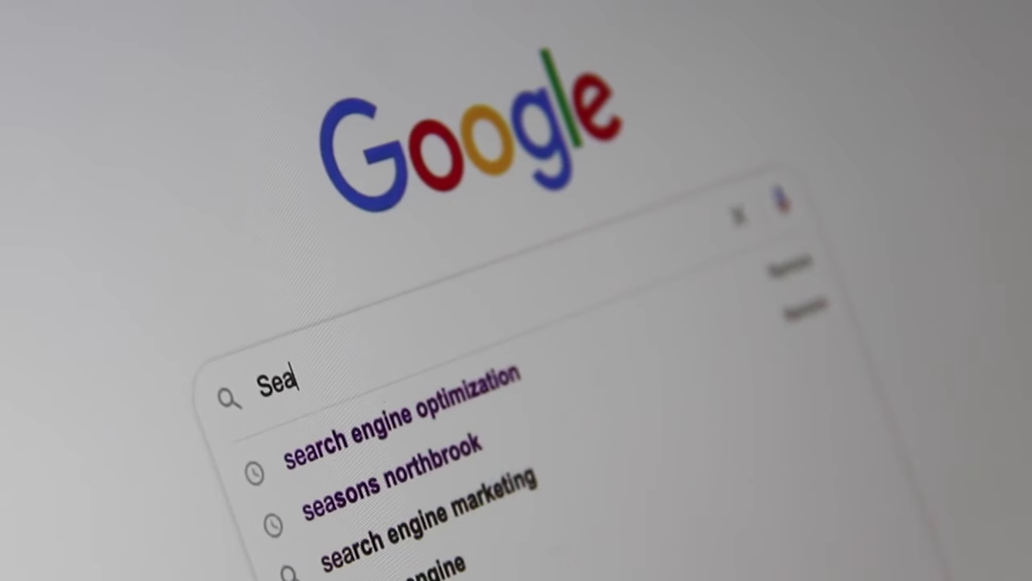
pyautogui.write('rch Engine ')
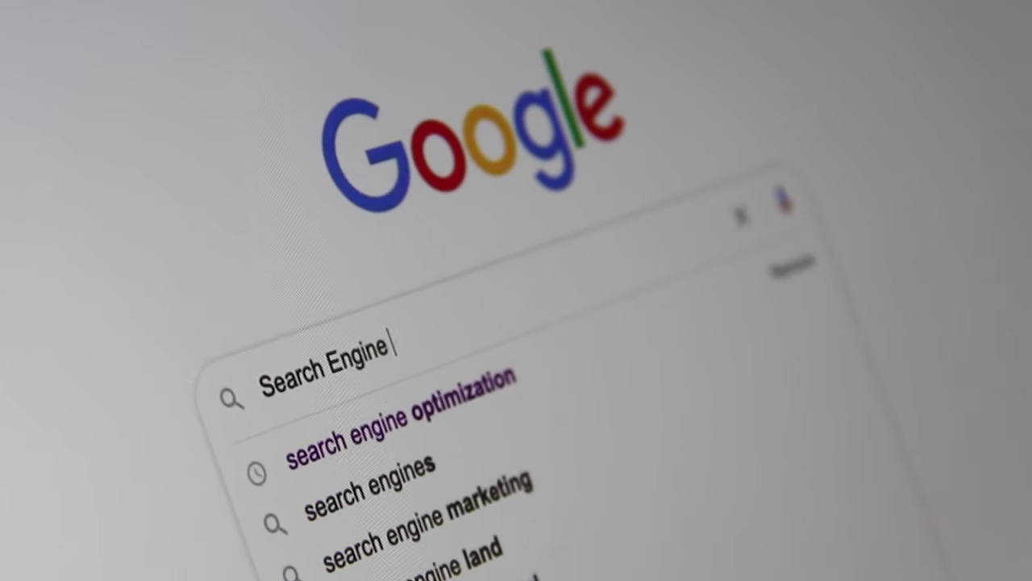
pyautogui.write('Optimiz')
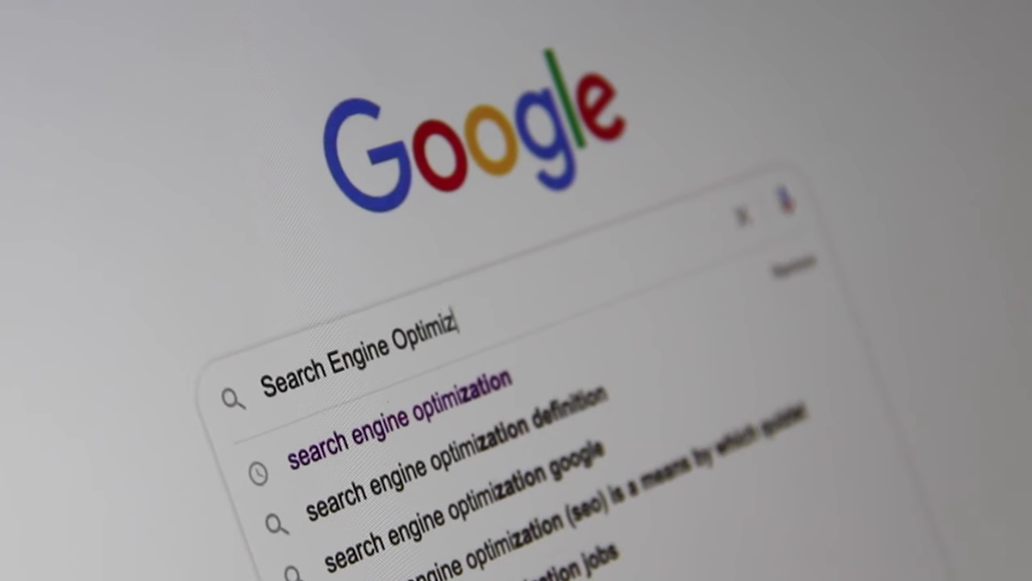
pyautogui.write('ation')
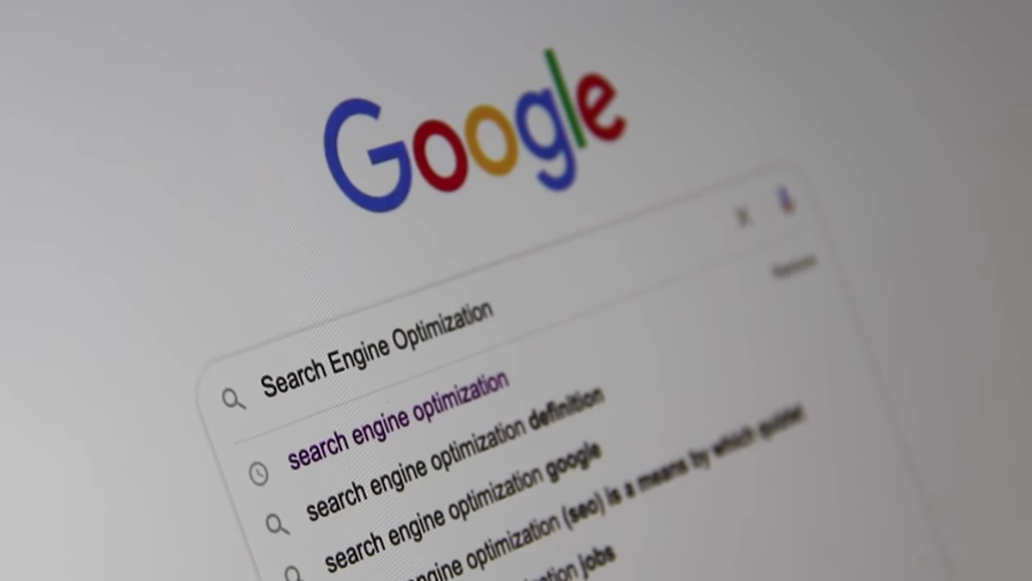
pyautogui.press('Escape')
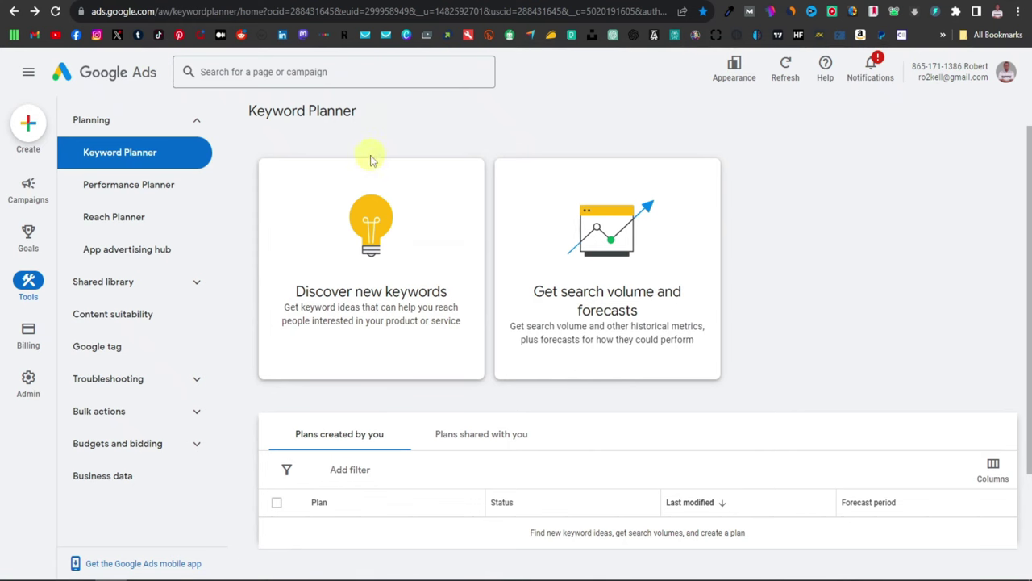
# Google 'keyword planner' in a new tab, open Google Ads Keyword Planner, and choose Discover new keywords
pyautogui.hotkey('ctrl', 't')
pyautogui.write('keyword planner')
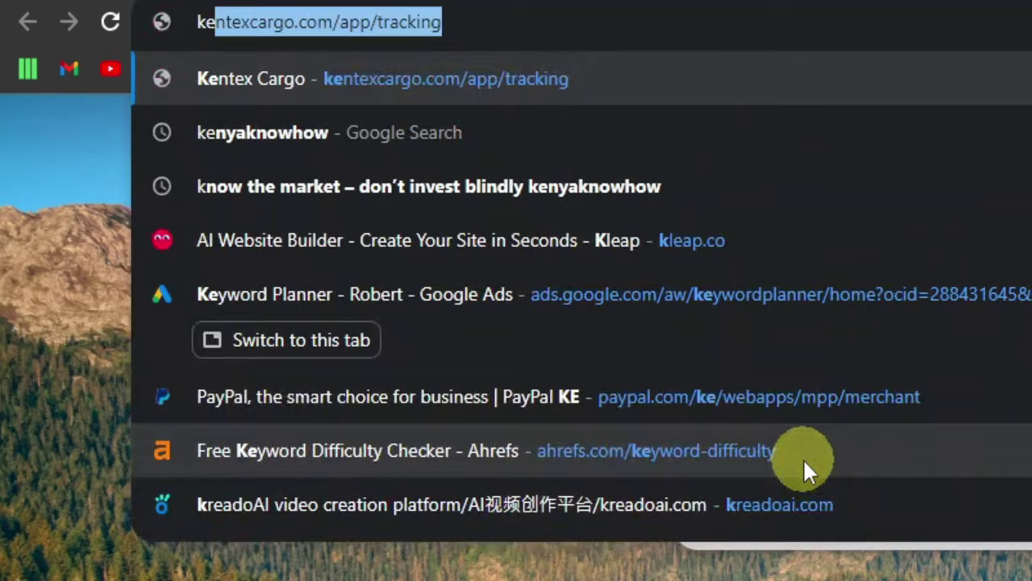
pyautogui.press('Return')
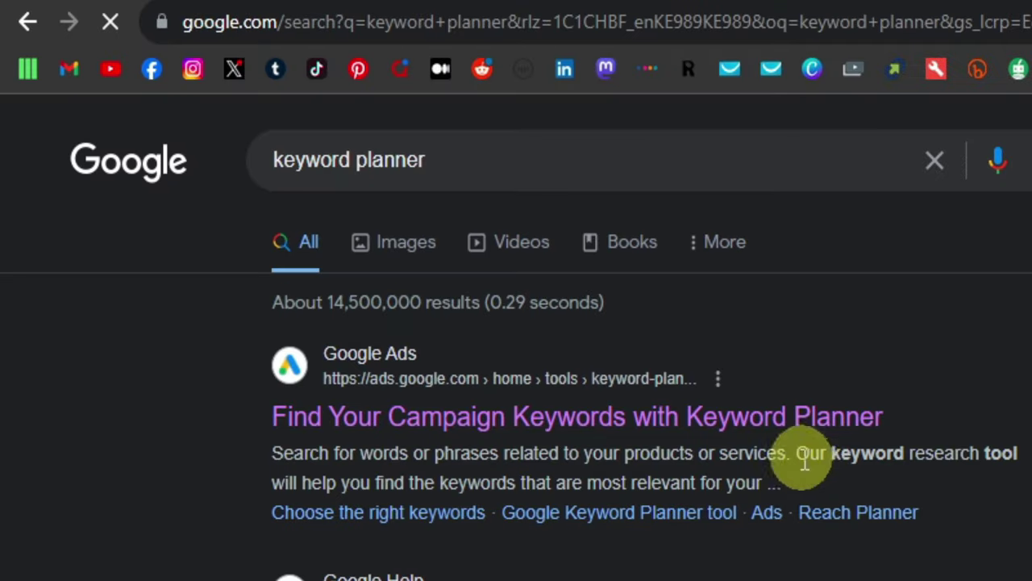
pyautogui.click(593, 431)
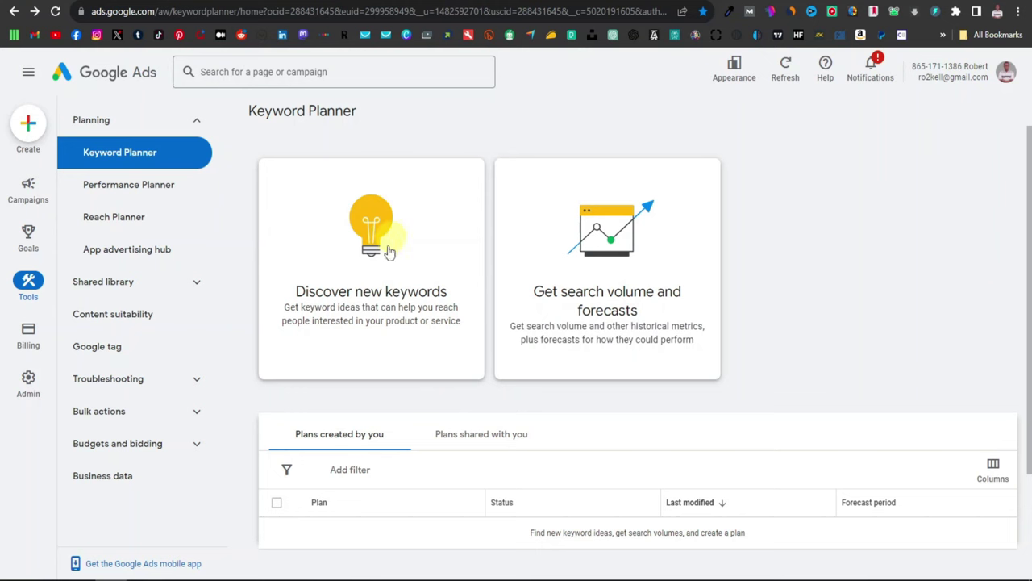
pyautogui.click(379, 280)
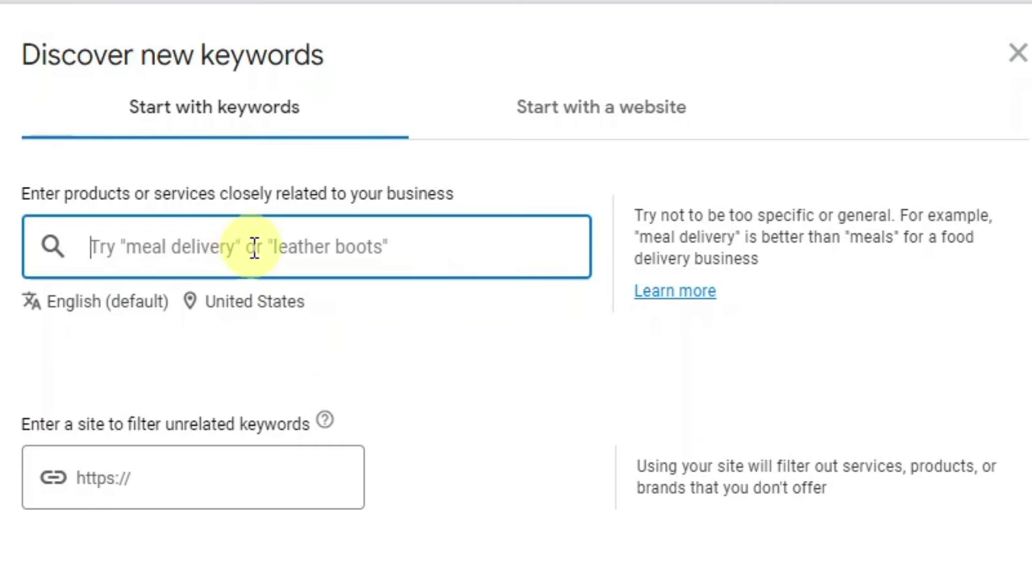
pyautogui.click(253, 310)
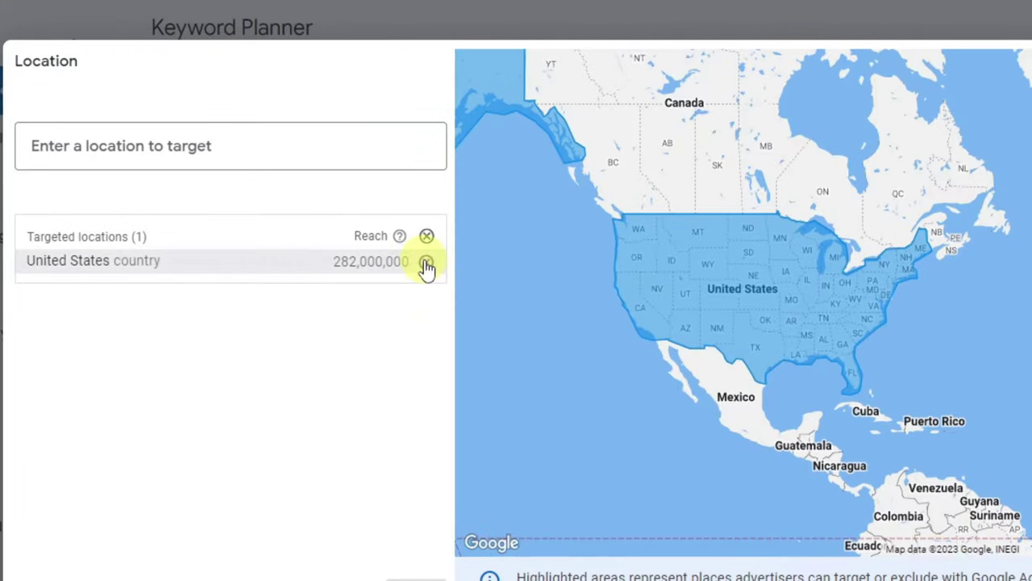
pyautogui.click(427, 264)
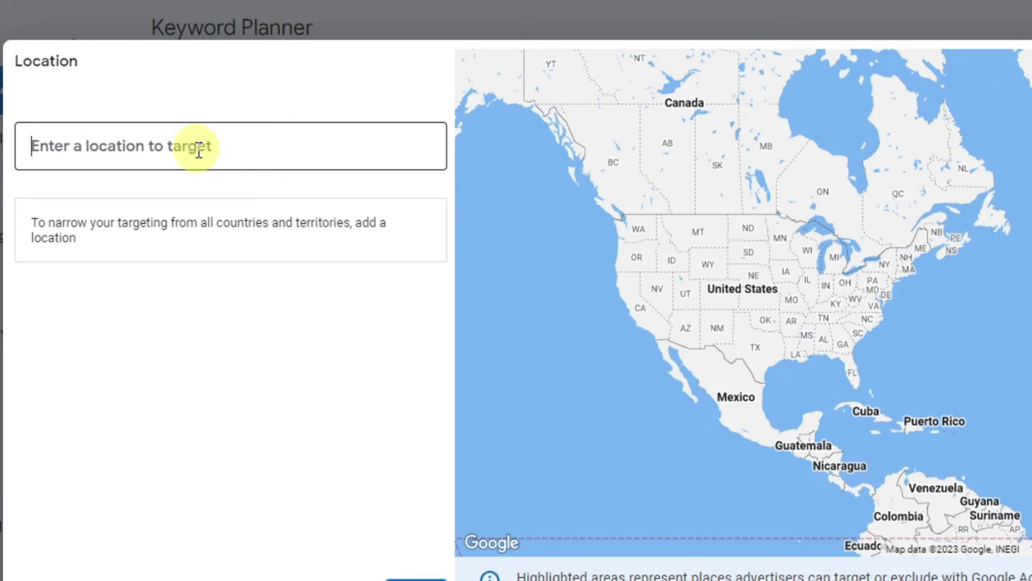
pyautogui.write('us')
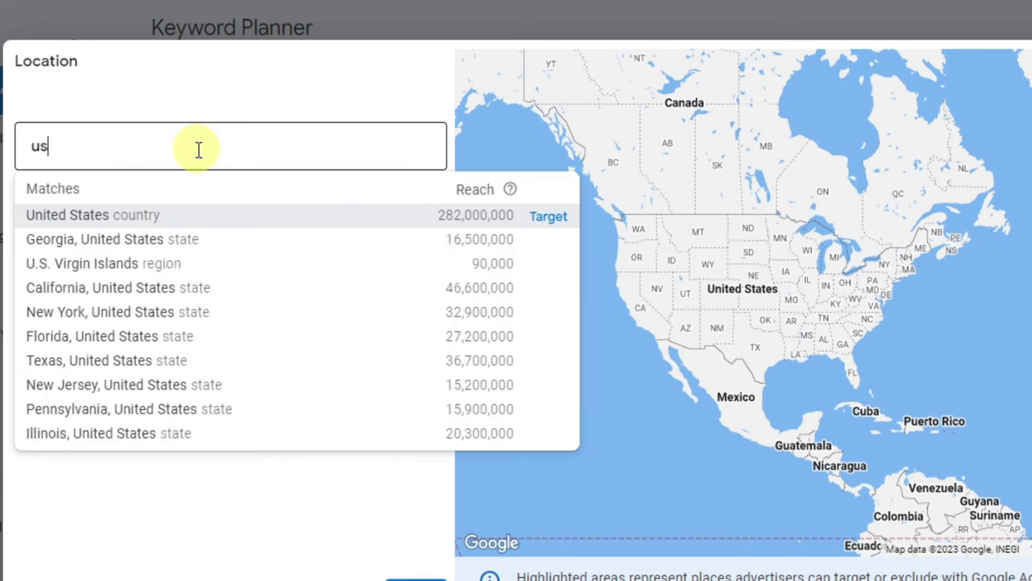
pyautogui.click(553, 219)
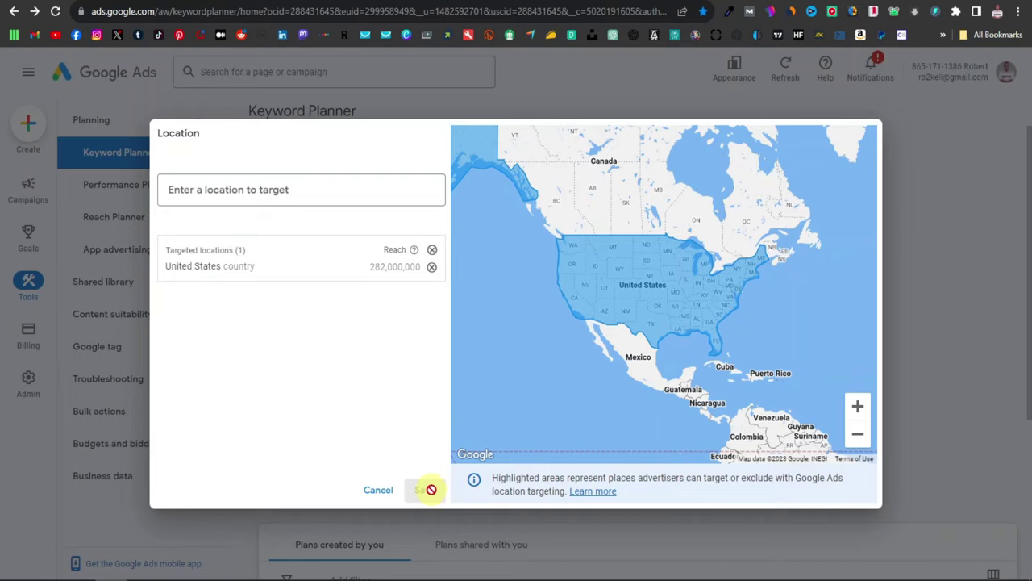
pyautogui.click(380, 493)
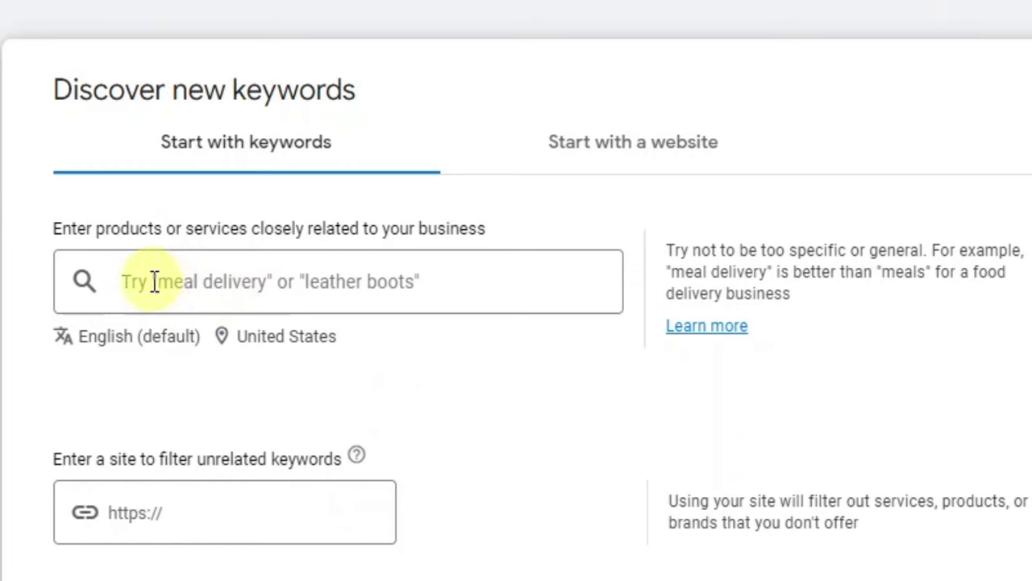
# Enter 'best headphones' as the seed keyword and get results, listing 2,551 keyword ideas
pyautogui.click(179, 284)
pyautogui.write('best')
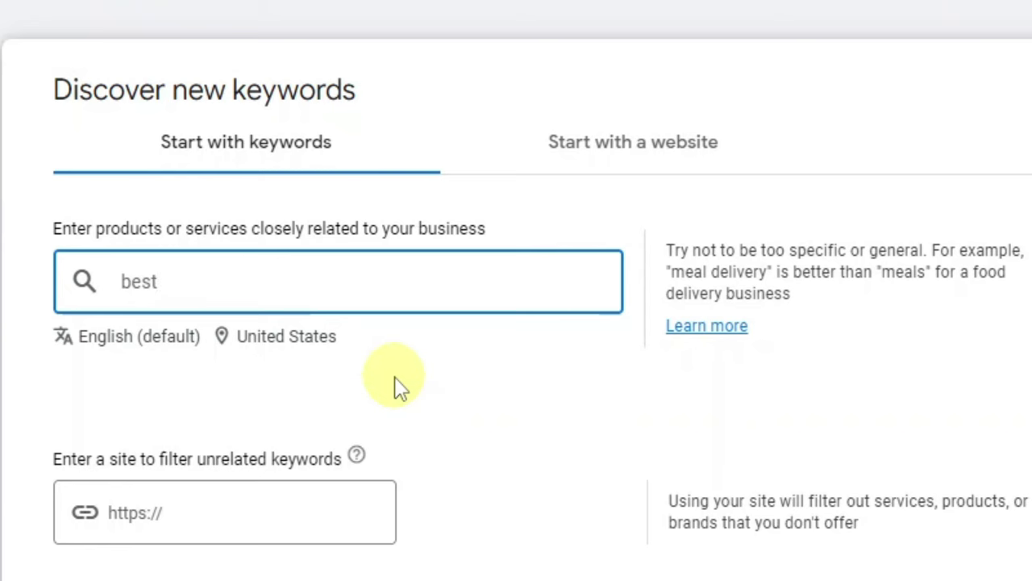
pyautogui.write('eadphones')
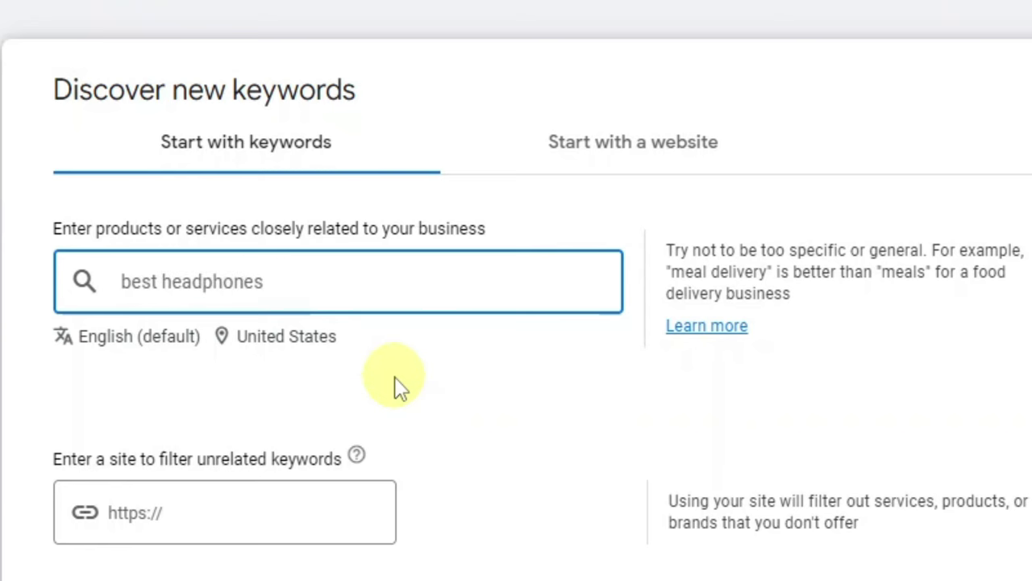
pyautogui.press('Return')
pyautogui.click(315, 469)
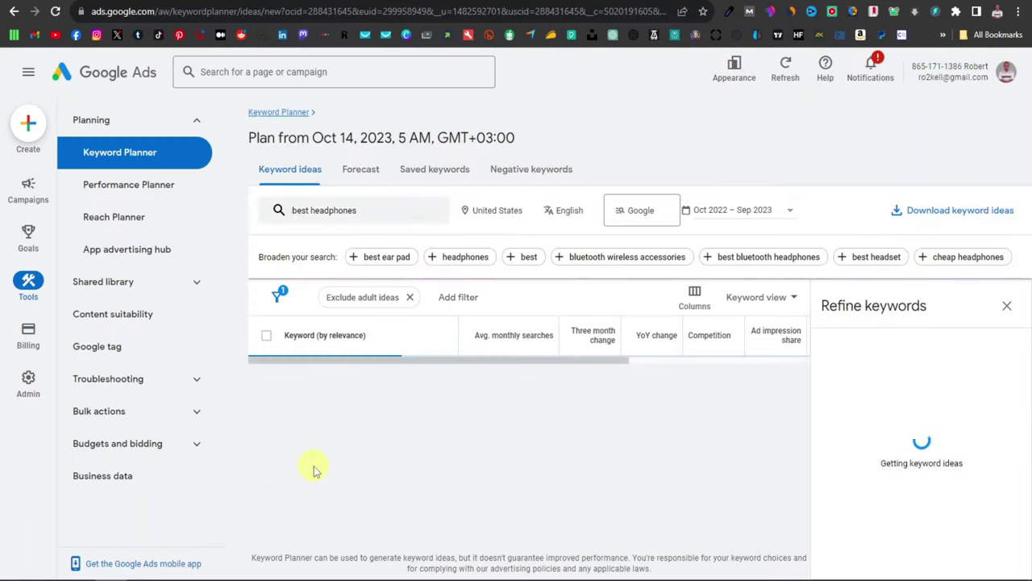
pyautogui.scroll(-2, 347, 455)
pyautogui.scroll(2, 316, 417)
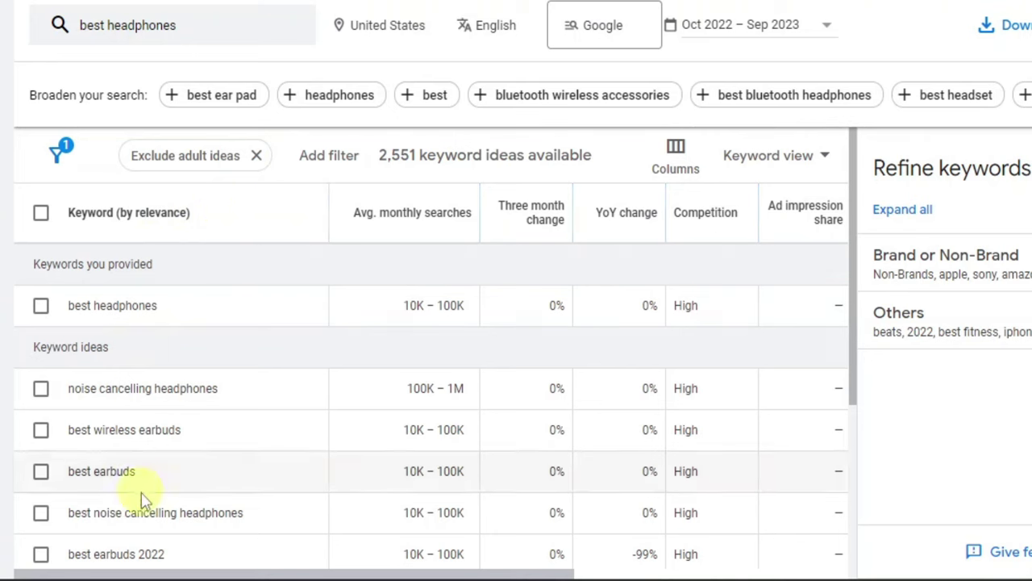
# Sort the headphone keyword ideas by Avg. monthly searches and review the result columns
pyautogui.click(426, 216)
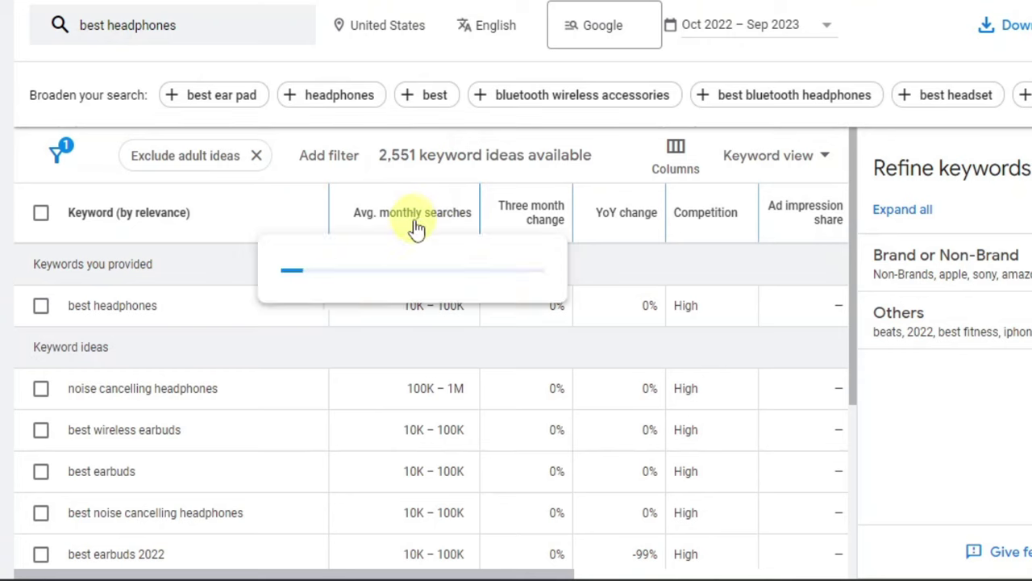
pyautogui.moveTo(711, 228)
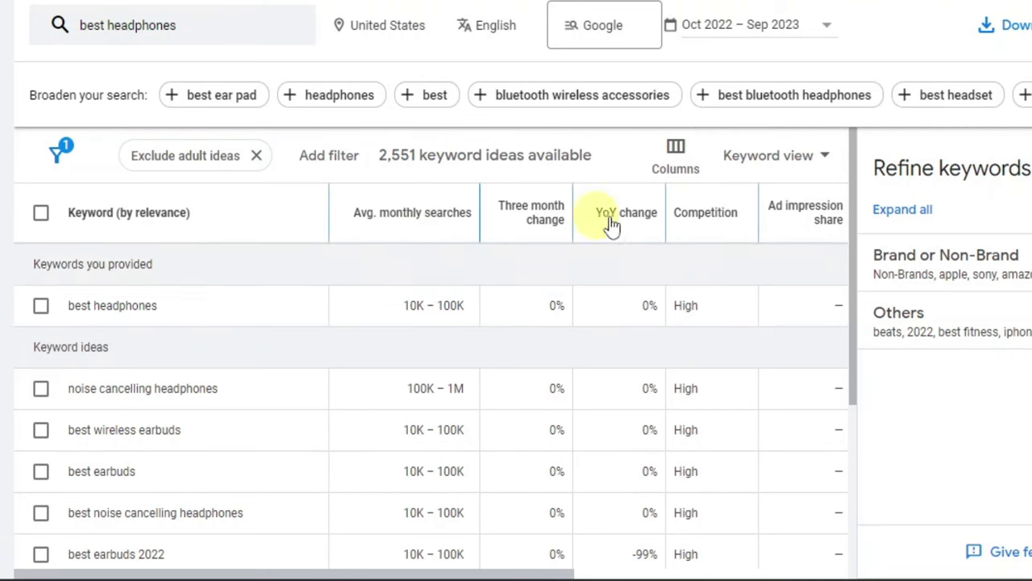
pyautogui.moveTo(714, 222)
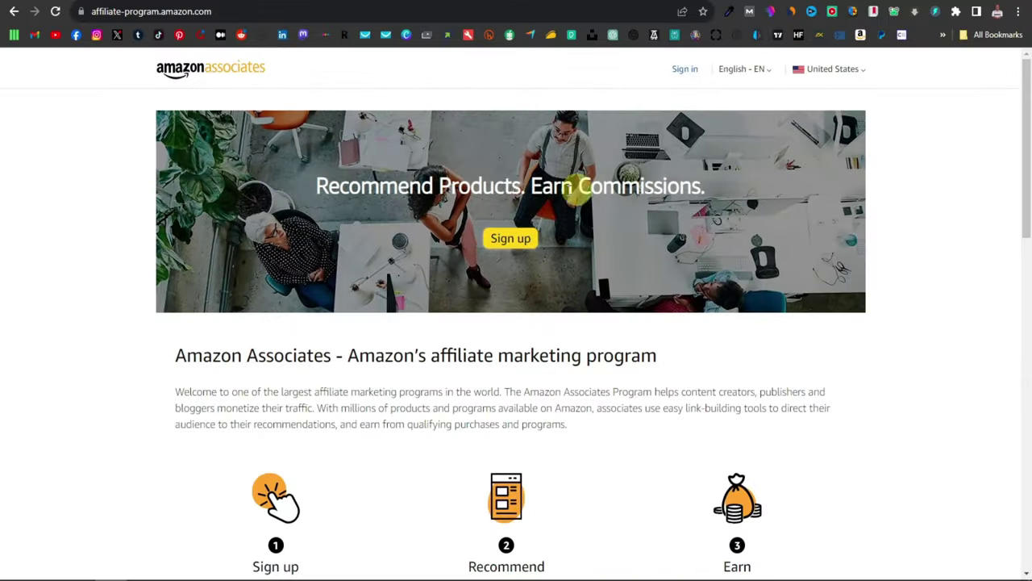
# Enter your name in the Your name field and move on to the Email field
pyautogui.write('Robert')
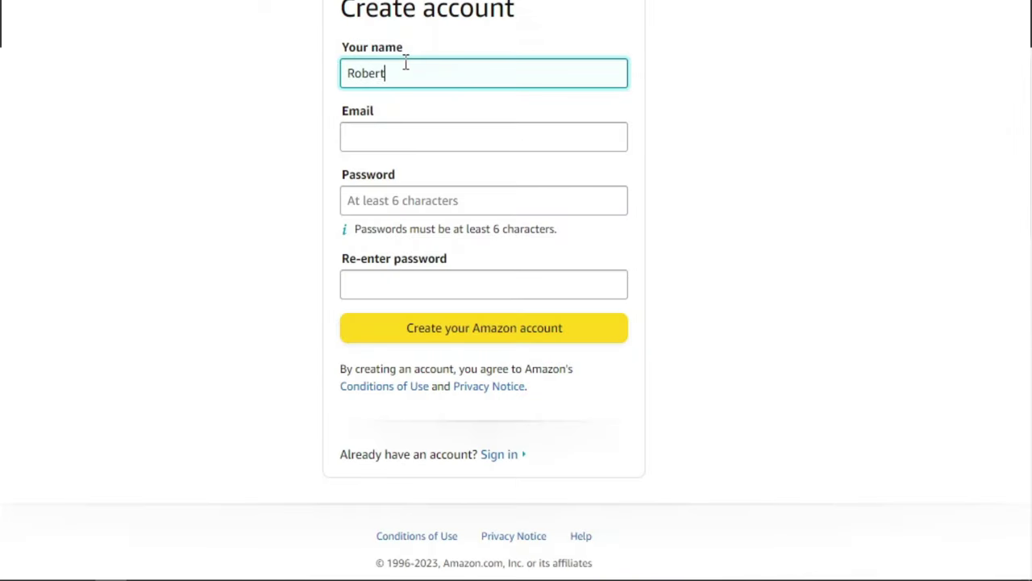
pyautogui.press('Tab')
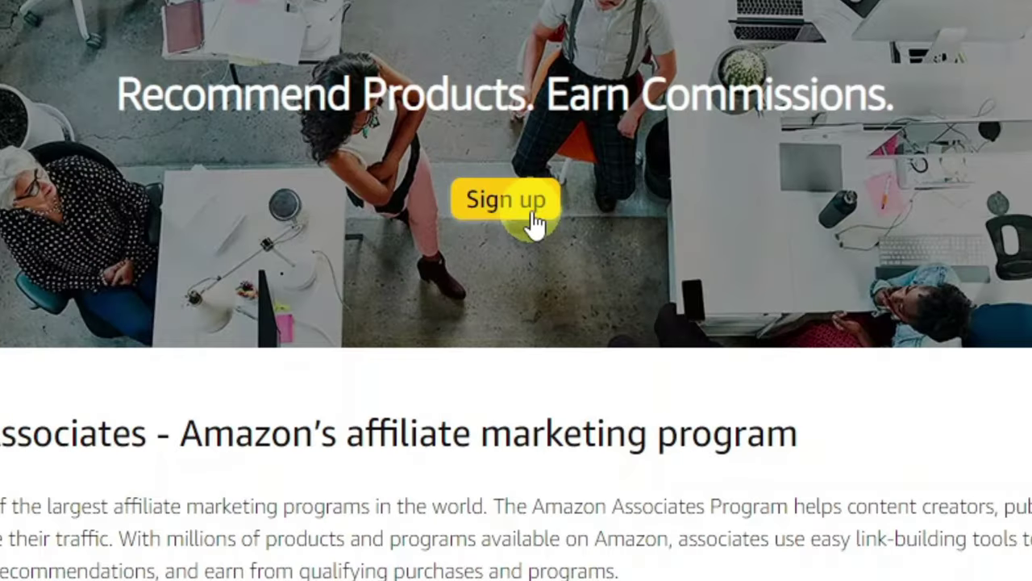
# Choose Sign up on the Amazon Associates page to reach signed-in Amazon with SiteStripe
pyautogui.click(540, 213)
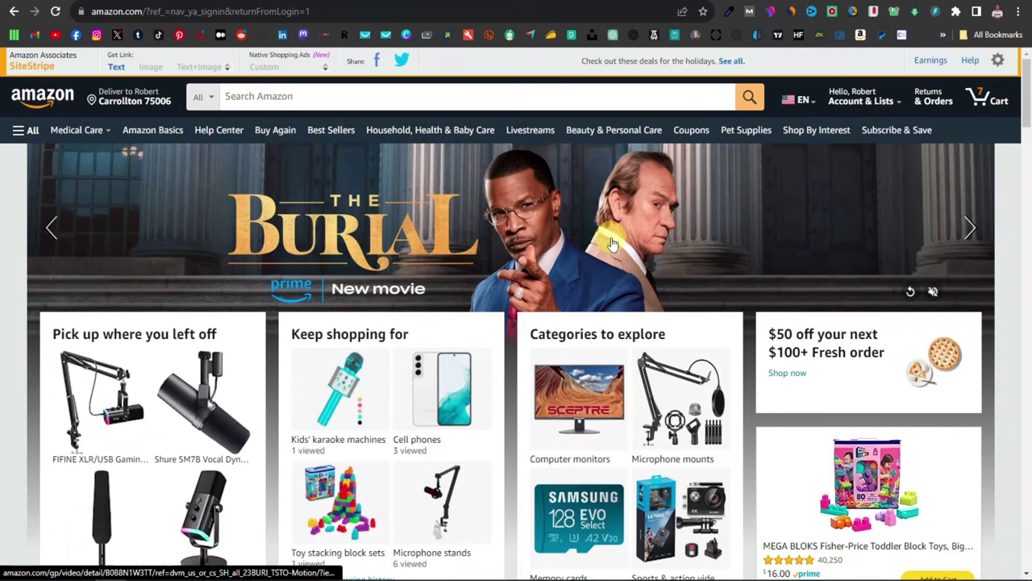
# Search Amazon for 'best noise cancelling' headphones and scroll through the results
pyautogui.click(280, 94)
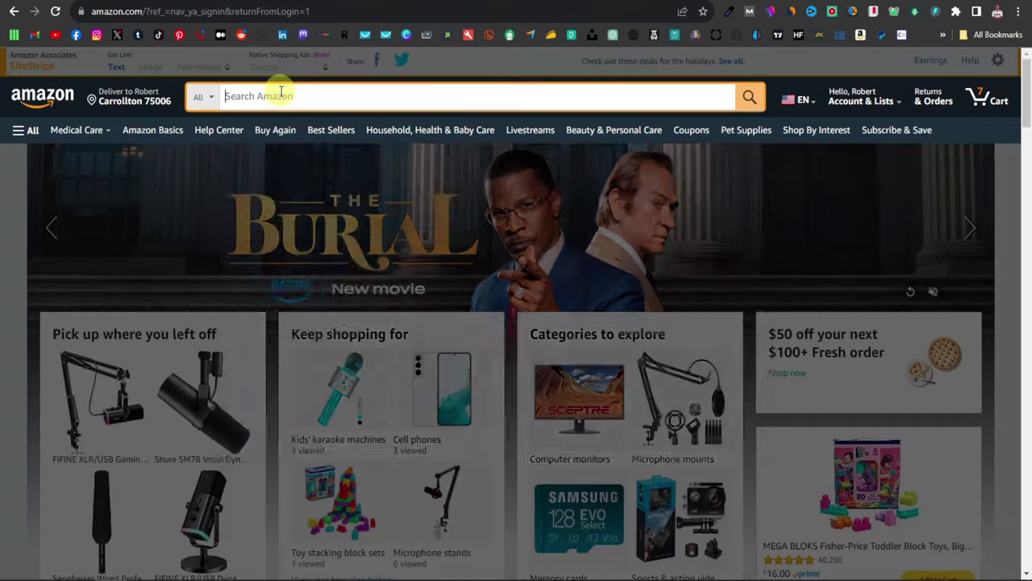
pyautogui.write('best noise cancelling headphones')
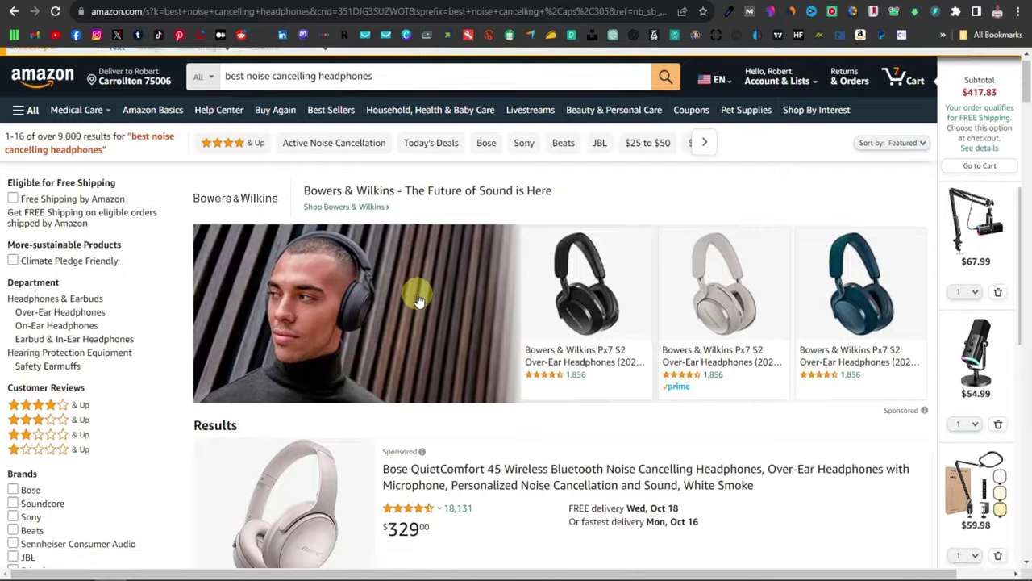
pyautogui.scroll(-5, 411, 323)
pyautogui.scroll(-7, 411, 326)
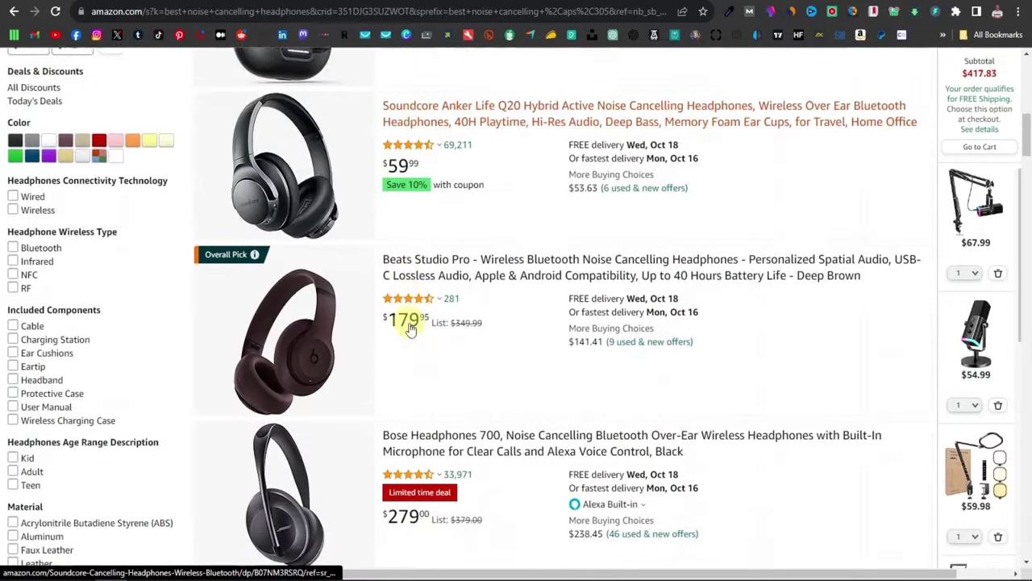
pyautogui.scroll(-7, 411, 326)
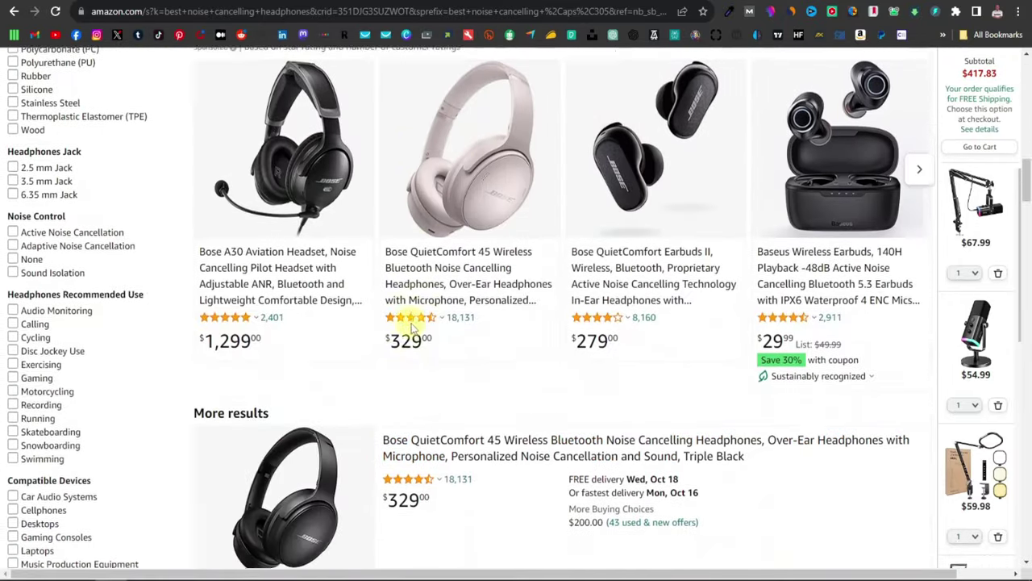
pyautogui.scroll(-4, 411, 327)
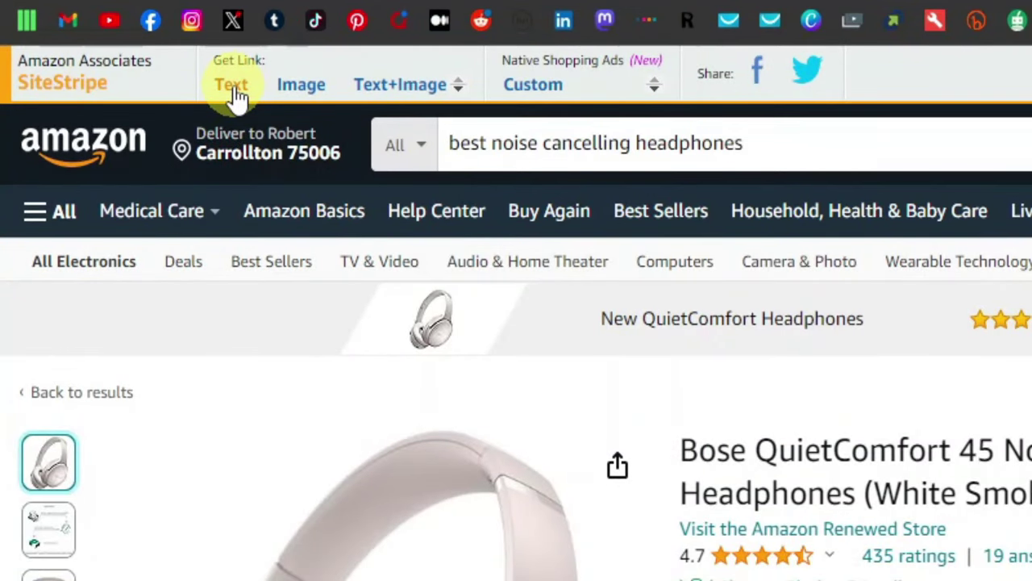
# Create a SiteStripe short text link for the Bose QuietComfort 45, close it, and go back
pyautogui.click(233, 86)
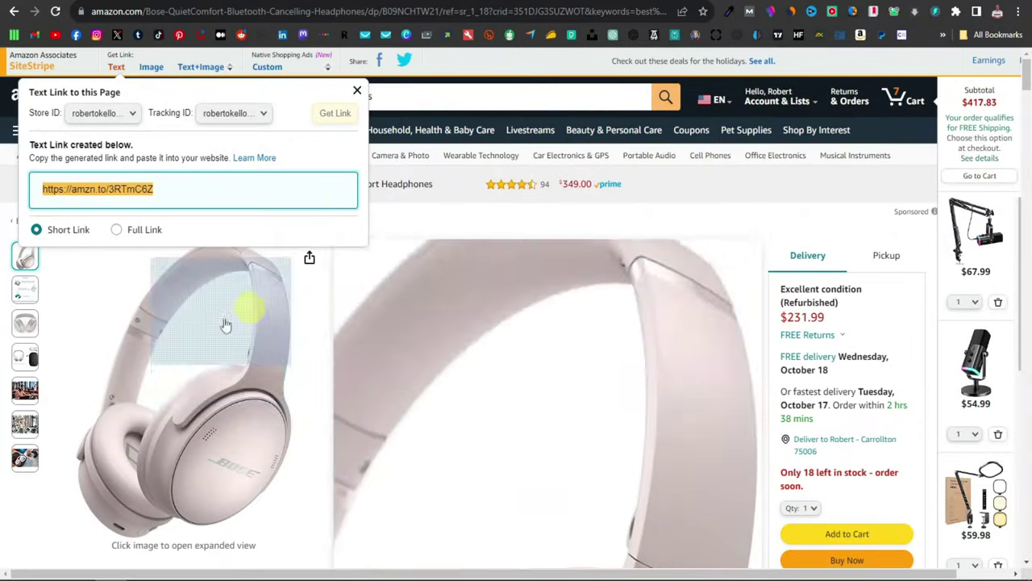
pyautogui.click(710, 213)
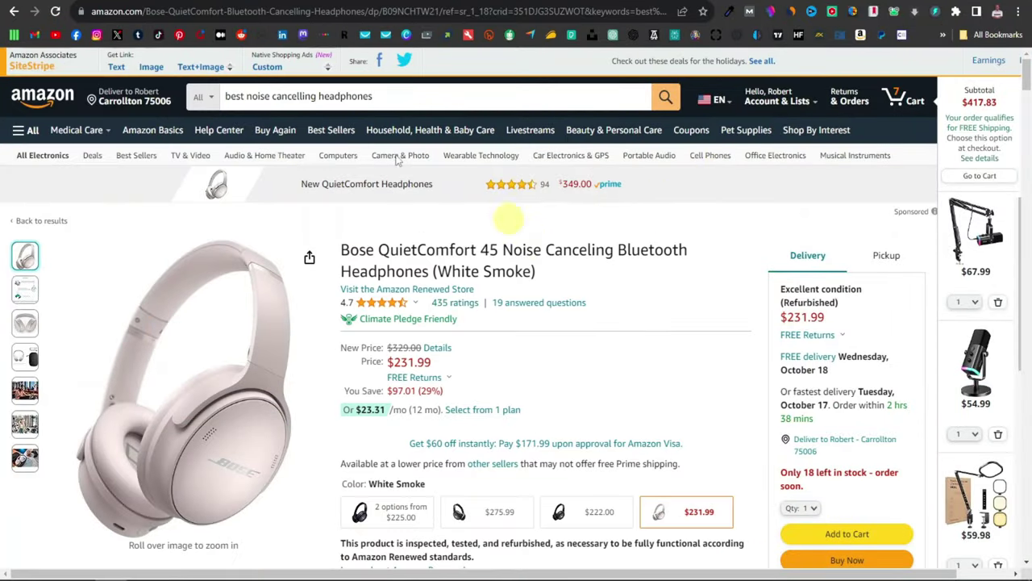
pyautogui.click(14, 12)
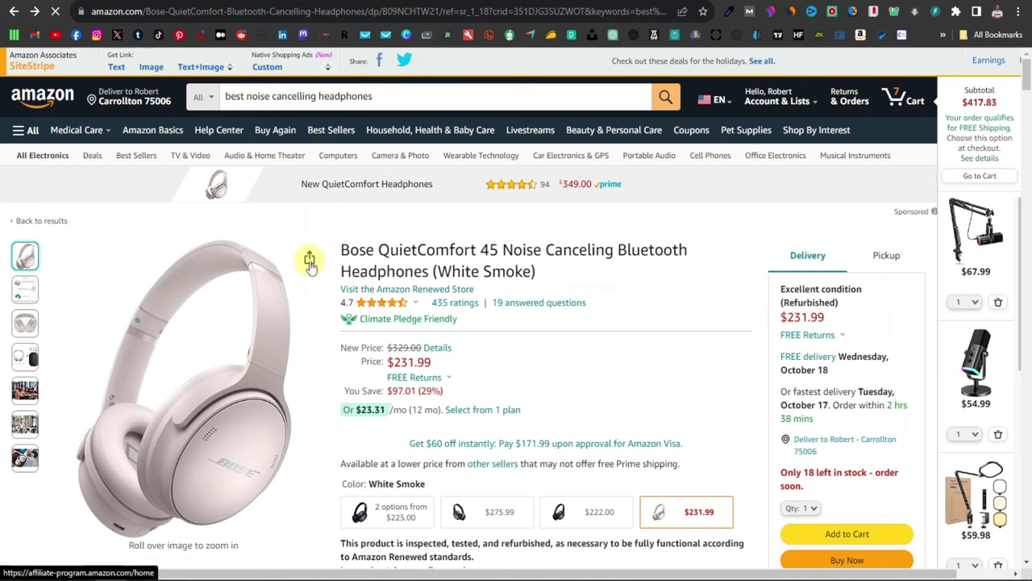
pyautogui.scroll(-3, 395, 322)
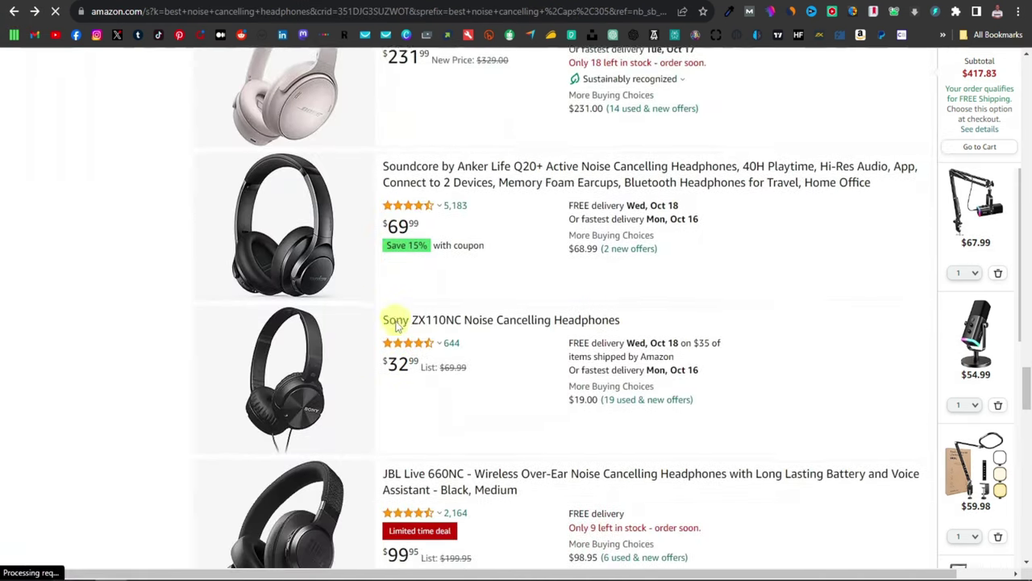
pyautogui.scroll(3, 403, 306)
pyautogui.scroll(1, 391, 255)
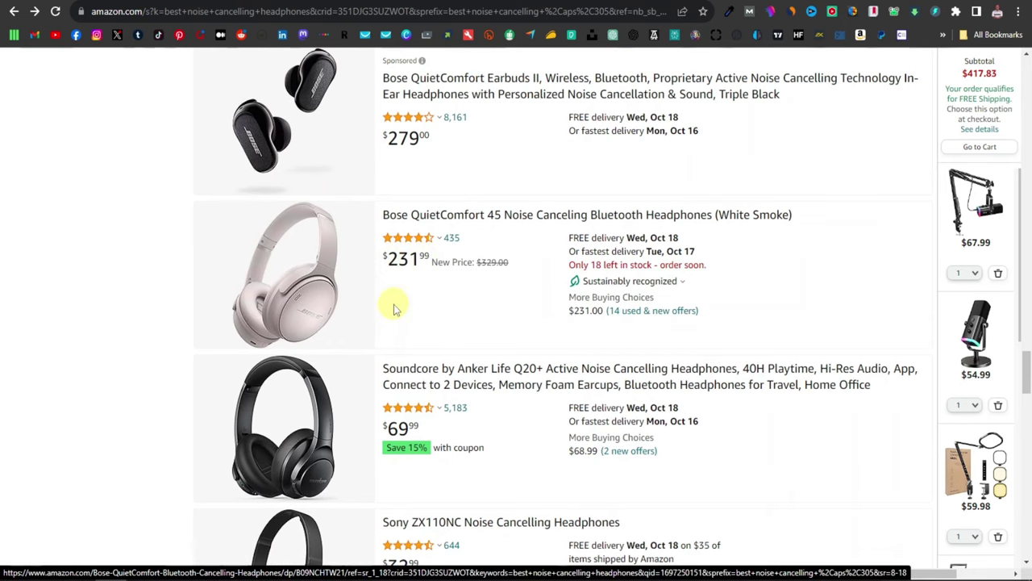
pyautogui.scroll(-1, 395, 311)
pyautogui.scroll(-1, 393, 311)
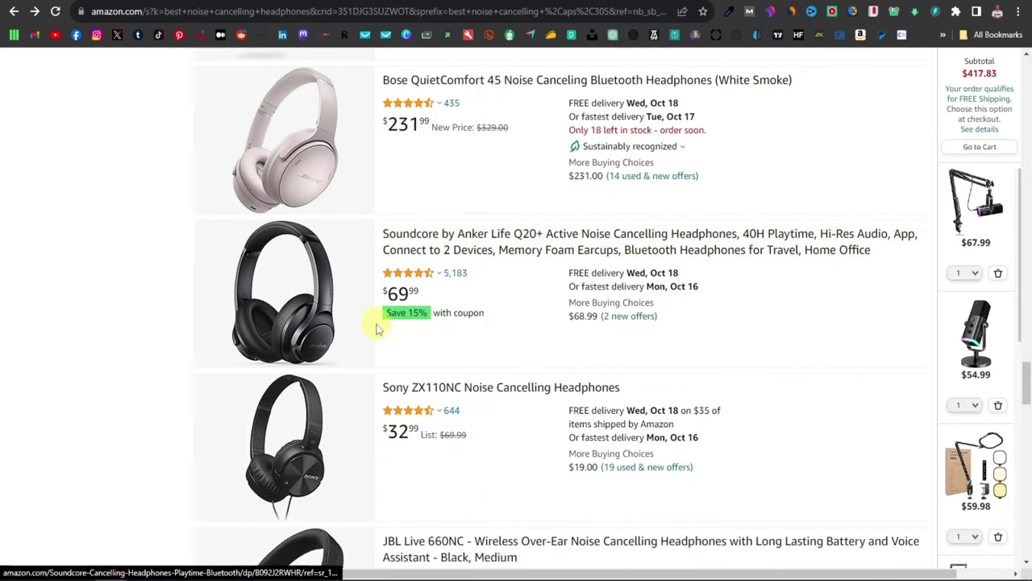
pyautogui.scroll(-1, 391, 319)
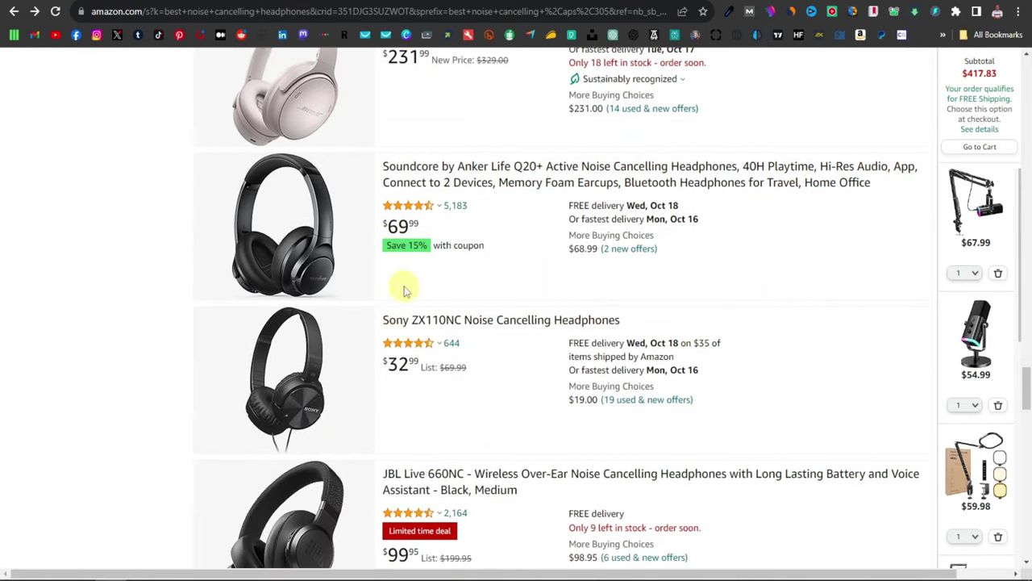
pyautogui.scroll(-6, 399, 315)
pyautogui.press('Home')
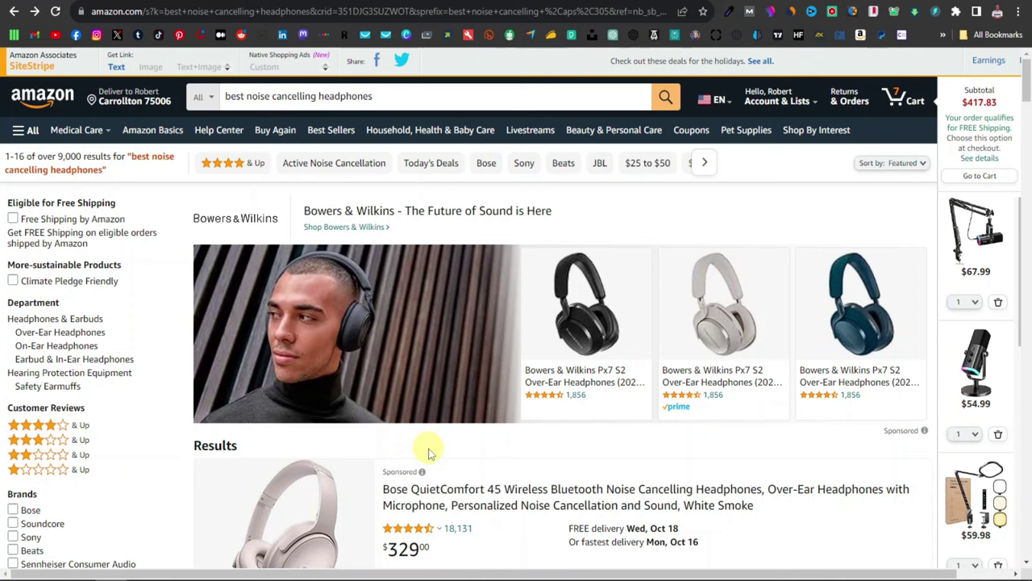
pyautogui.scroll(-3, 427, 452)
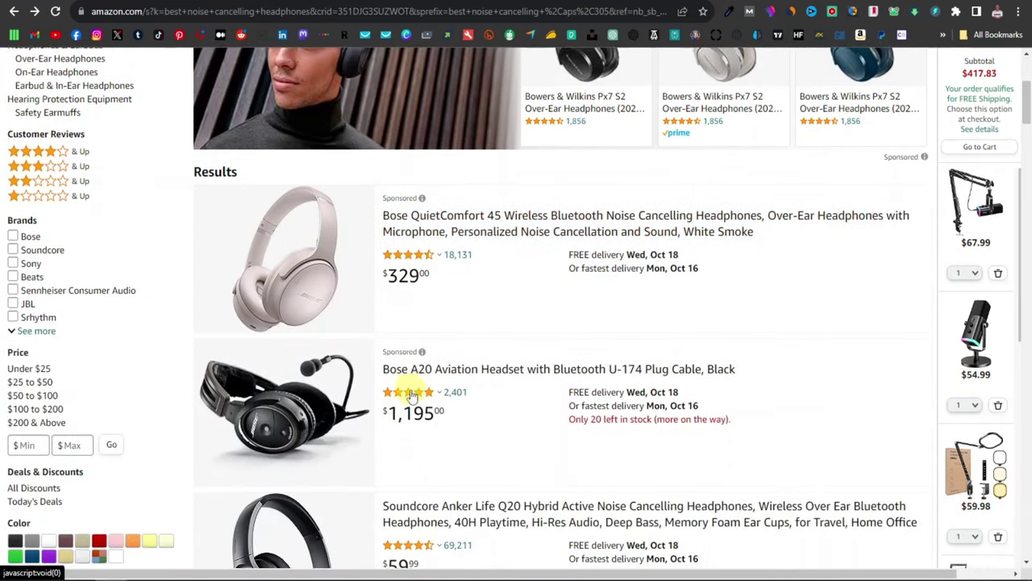
pyautogui.scroll(-5, 411, 396)
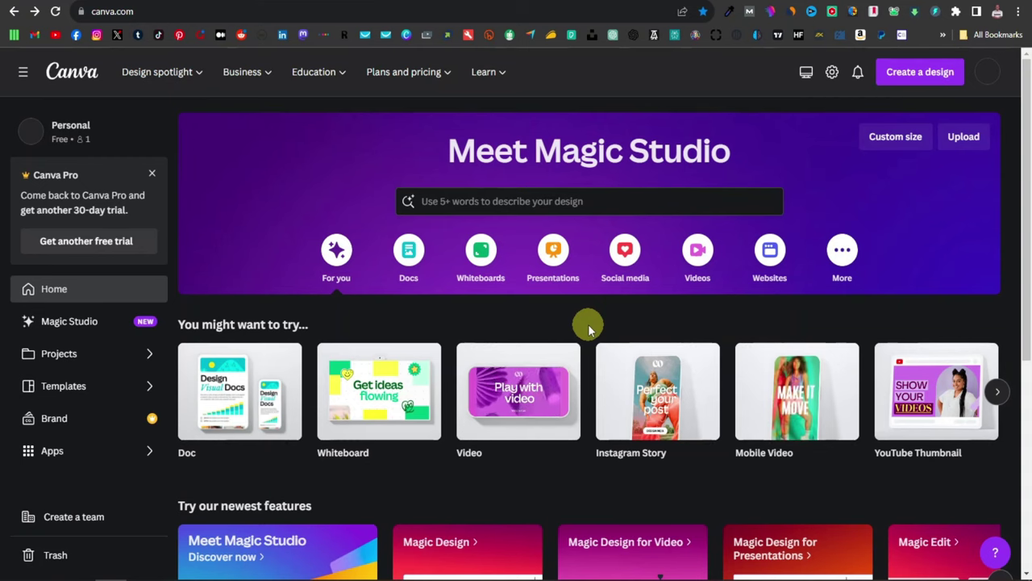
# Create a blank 1080 × 1920 px Mobile Video design from the Canva home page
pyautogui.click(804, 395)
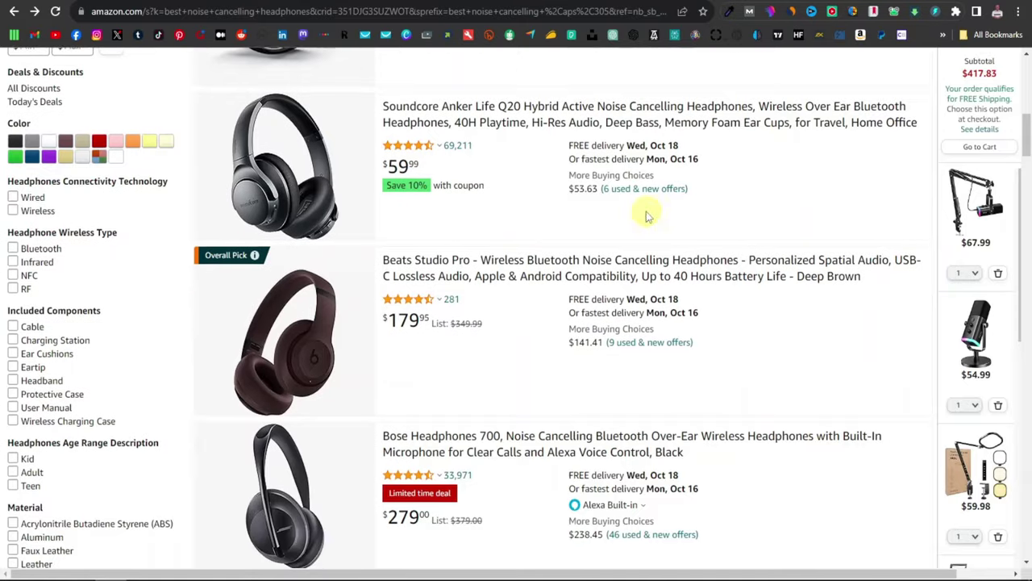
# Open the Soundcore Life Q20 product page on Amazon and enlarge its product image
pyautogui.scroll(5, 487, 282)
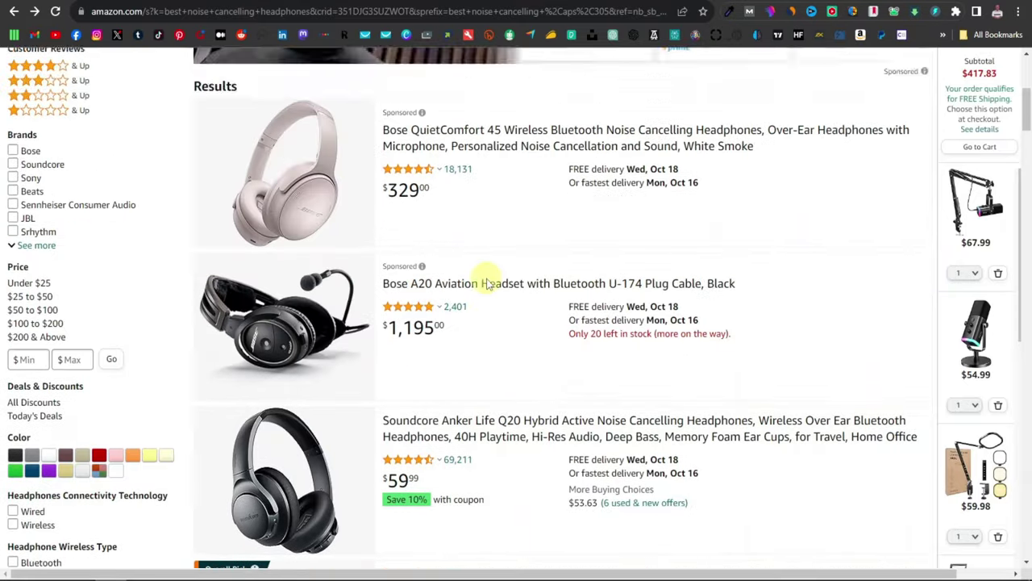
pyautogui.scroll(3, 488, 283)
pyautogui.scroll(-5, 472, 329)
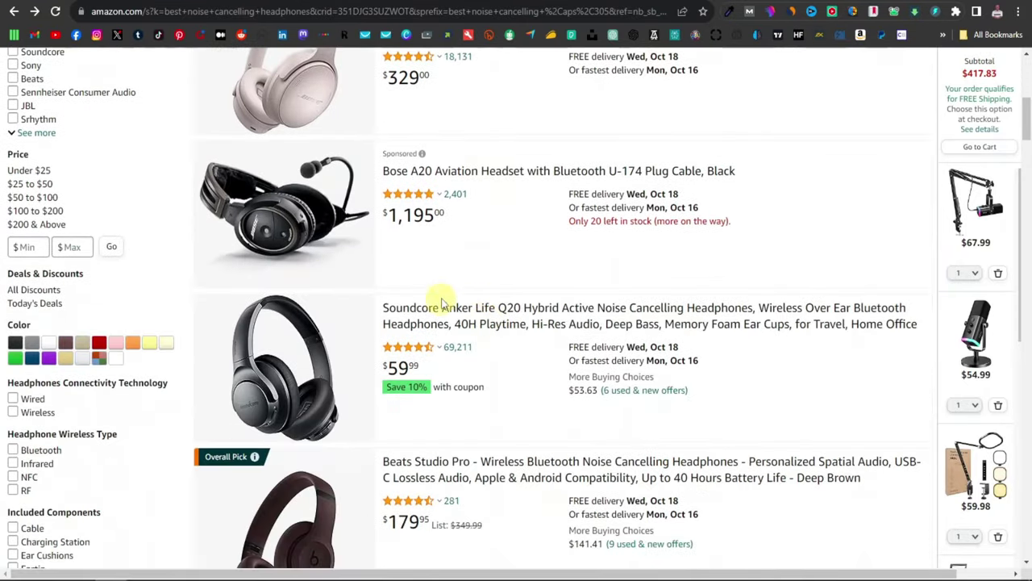
pyautogui.scroll(-1, 442, 300)
pyautogui.scroll(-1, 403, 290)
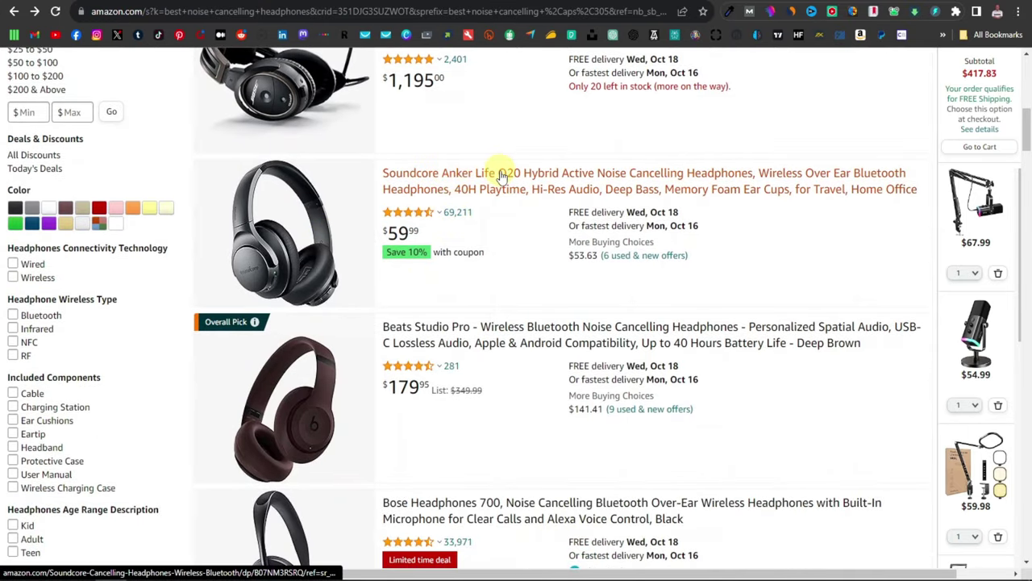
pyautogui.click(297, 242)
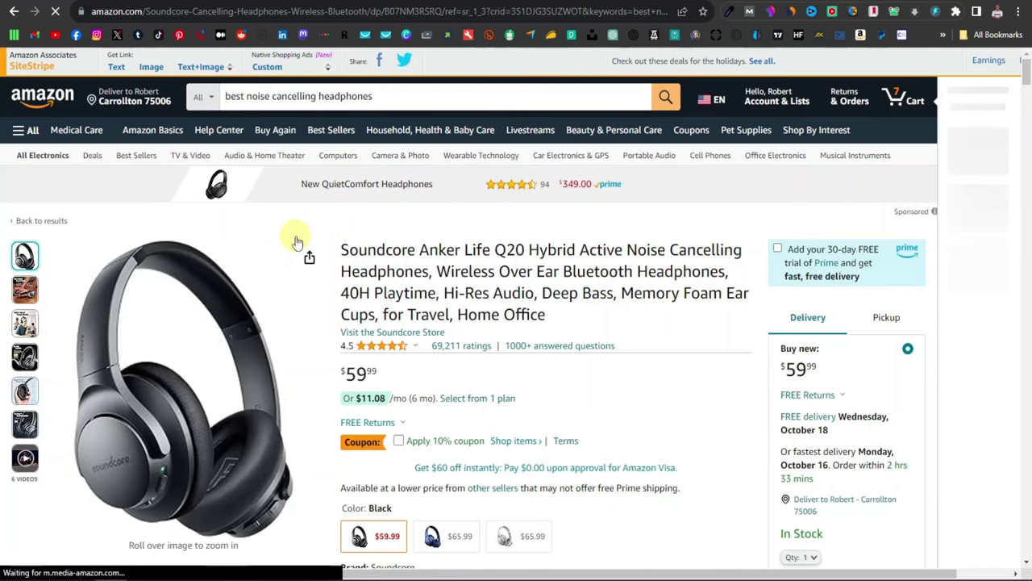
pyautogui.click(192, 357)
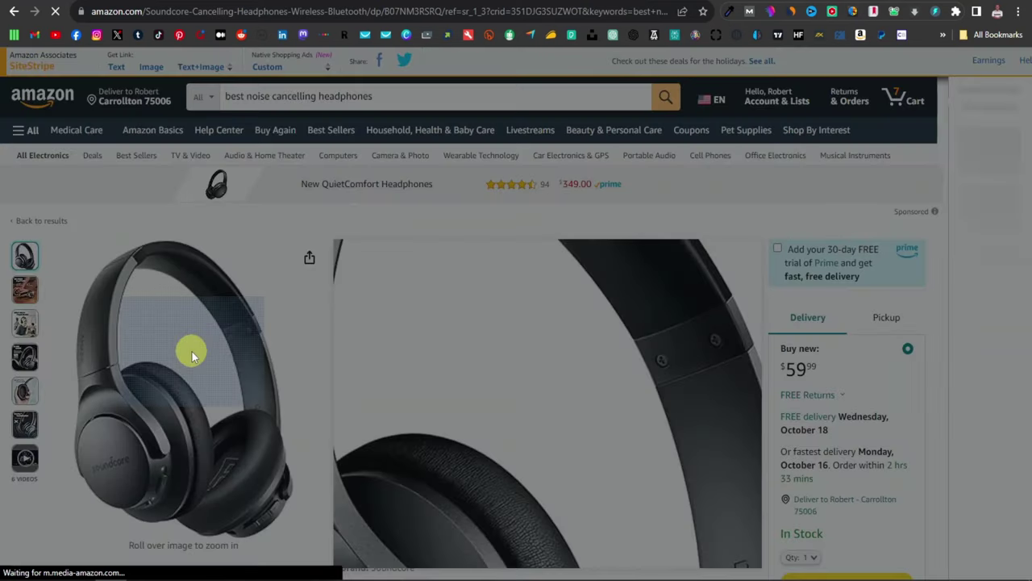
# Save the large headphones photo to the Downloads folder with 'Save image as...'
pyautogui.rightClick(367, 241)
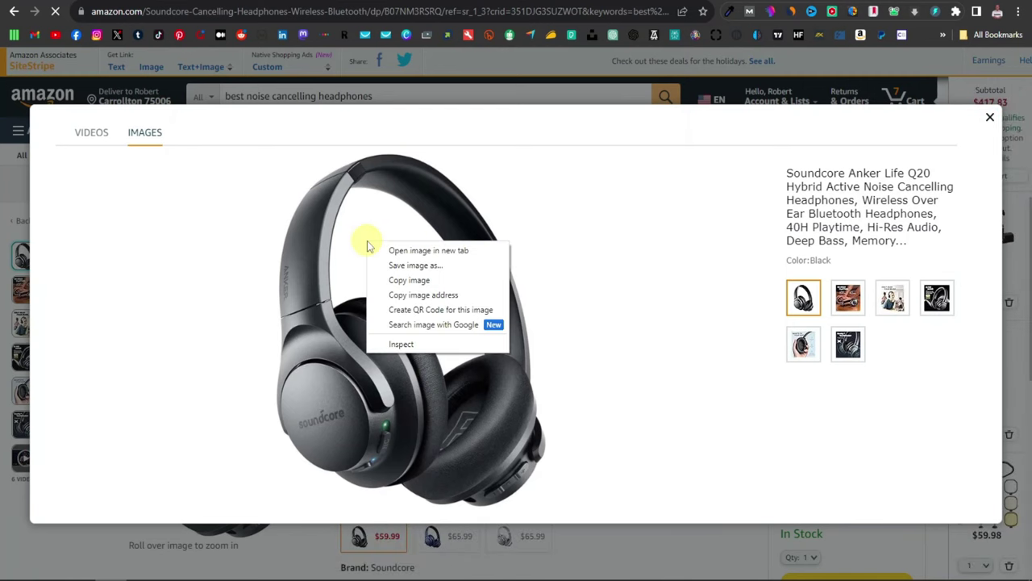
pyautogui.click(440, 265)
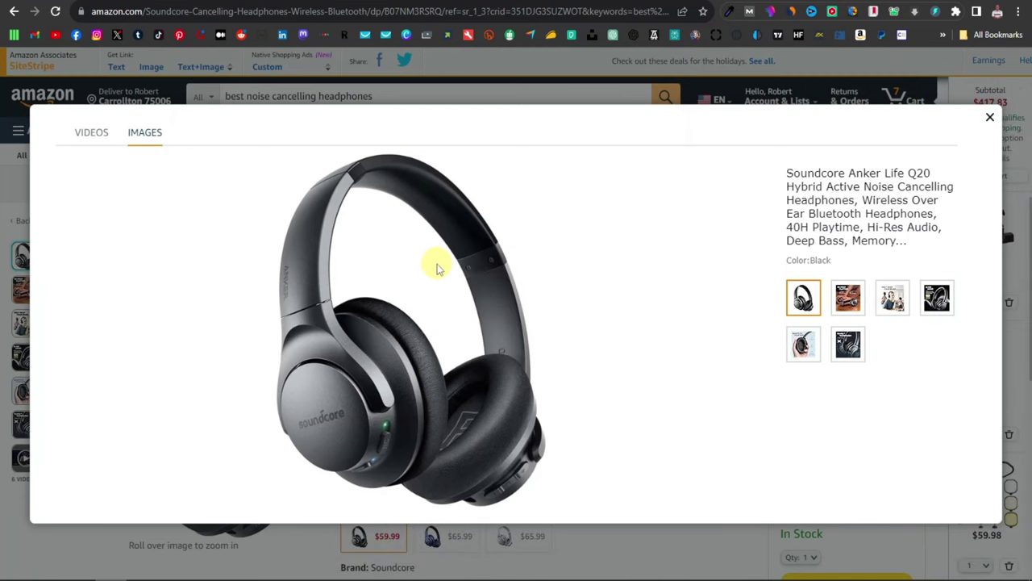
pyautogui.press('Return')
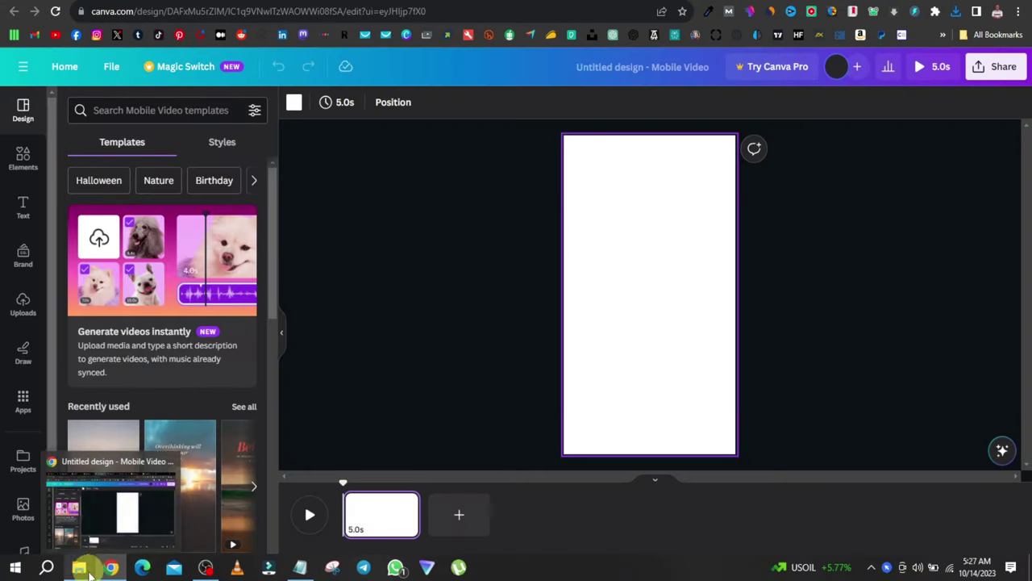
# Place the downloaded headphones jpg enlarged at the page top, then select the Amazon product title
pyautogui.click(87, 570)
pyautogui.click(427, 330)
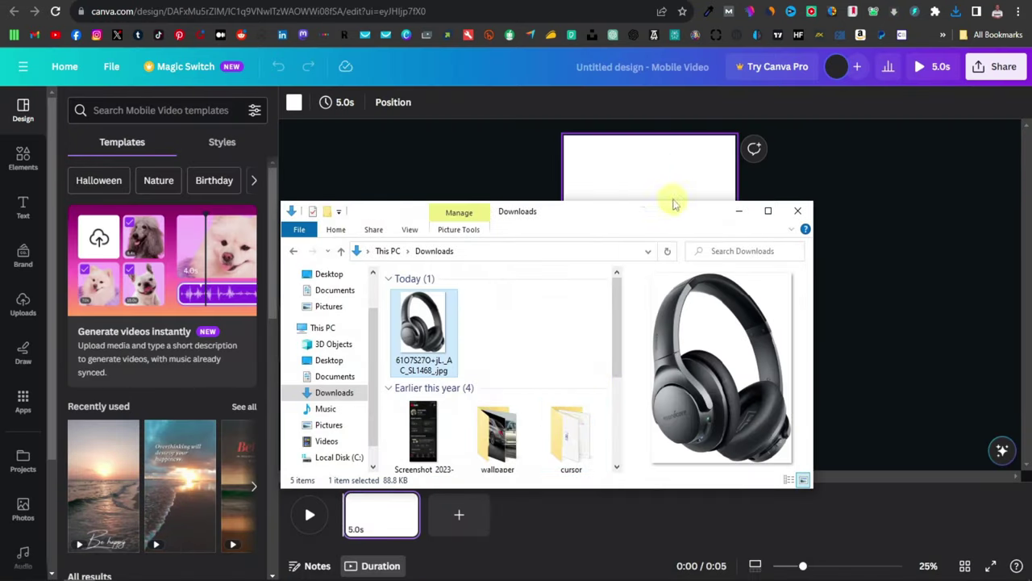
pyautogui.click(675, 201)
pyautogui.hotkey('ctrl', 'v')
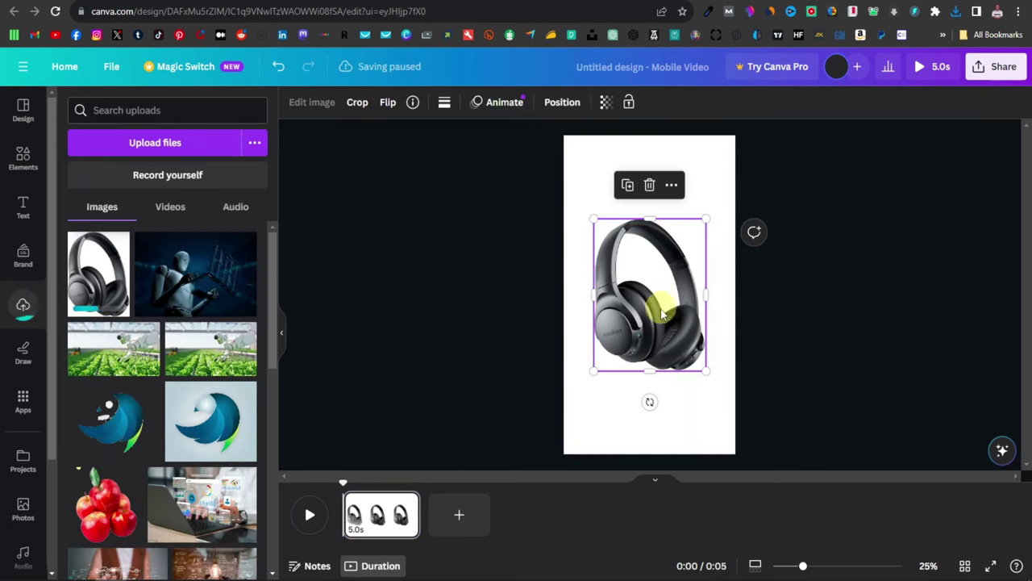
pyautogui.moveTo(591, 371); pyautogui.dragTo(657, 284)
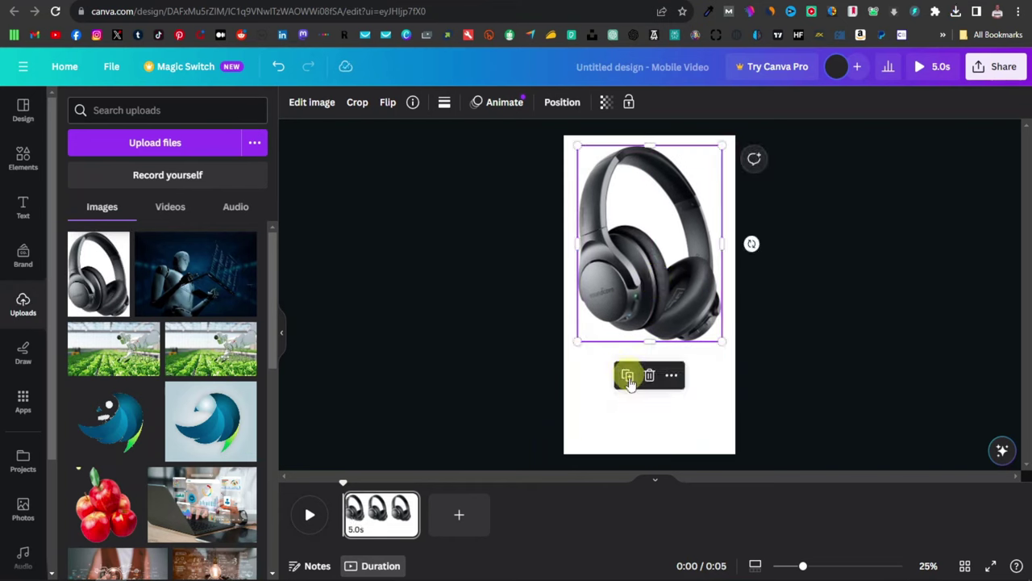
pyautogui.click(617, 415)
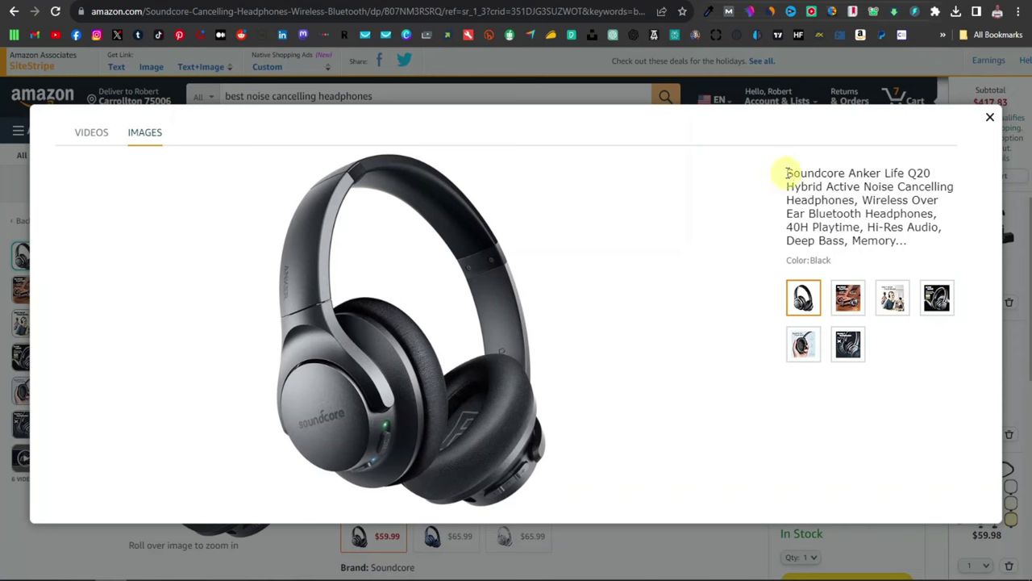
pyautogui.moveTo(786, 174); pyautogui.dragTo(865, 227)
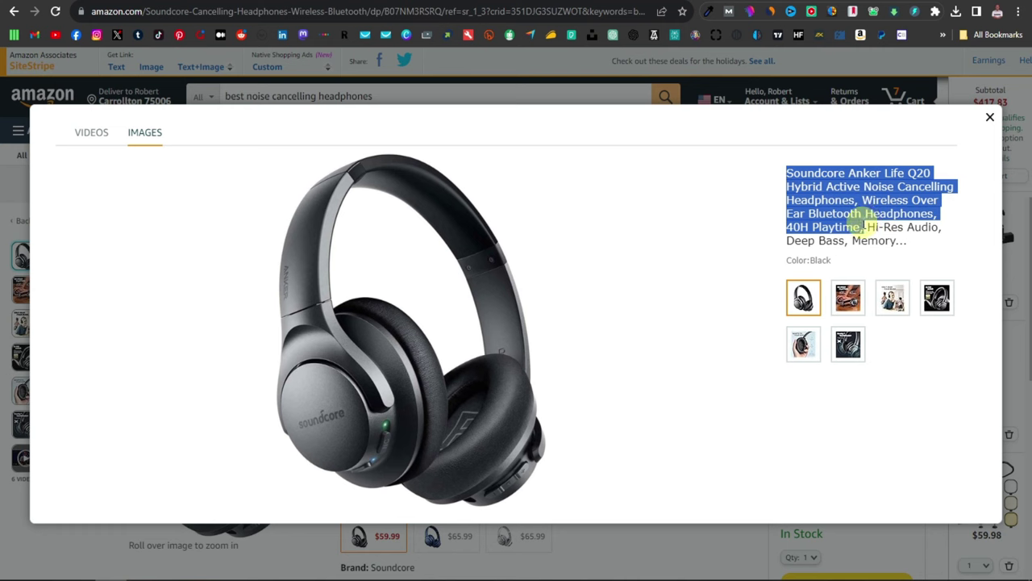
# Add a body text box in Canva and paste the copied Soundcore product title into it
pyautogui.hotkey('alt', 'Tab')
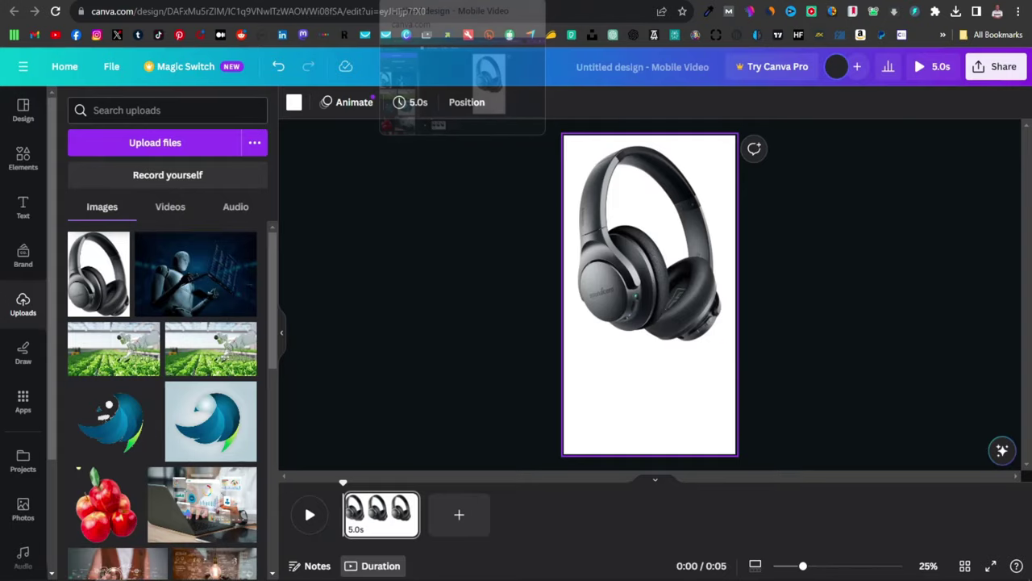
pyautogui.click(23, 210)
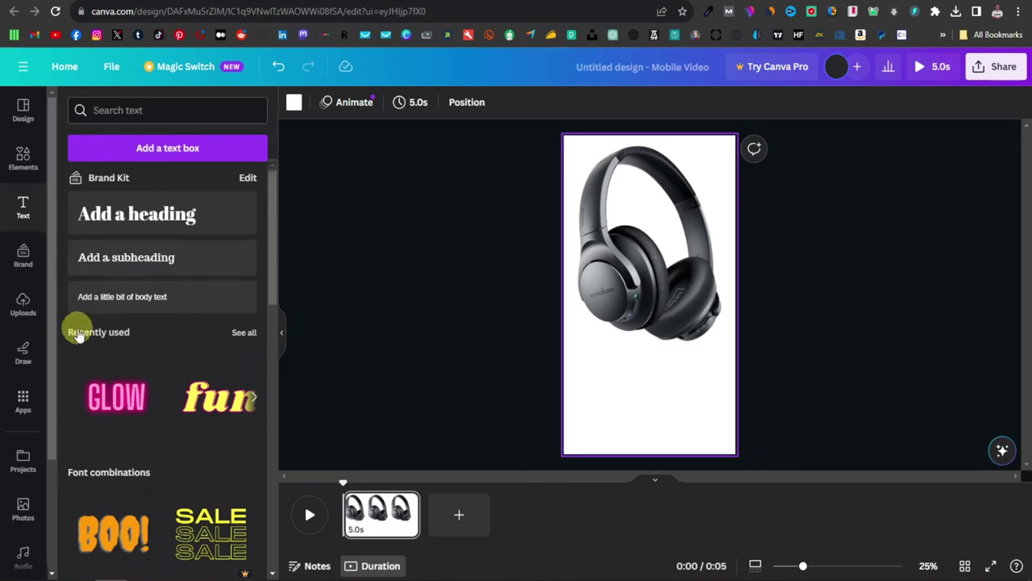
pyautogui.click(150, 298)
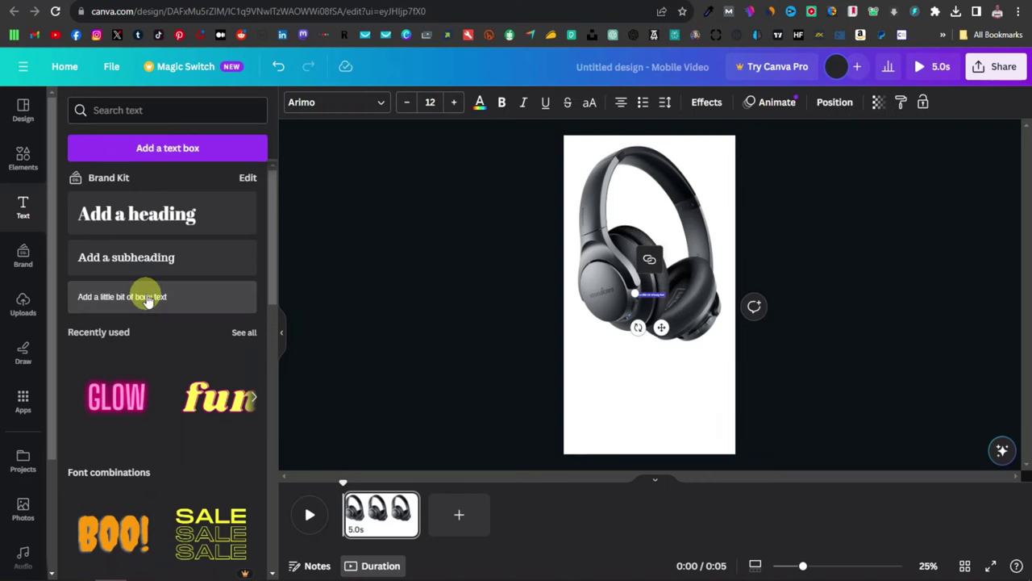
pyautogui.moveTo(635, 299); pyautogui.dragTo(478, 217)
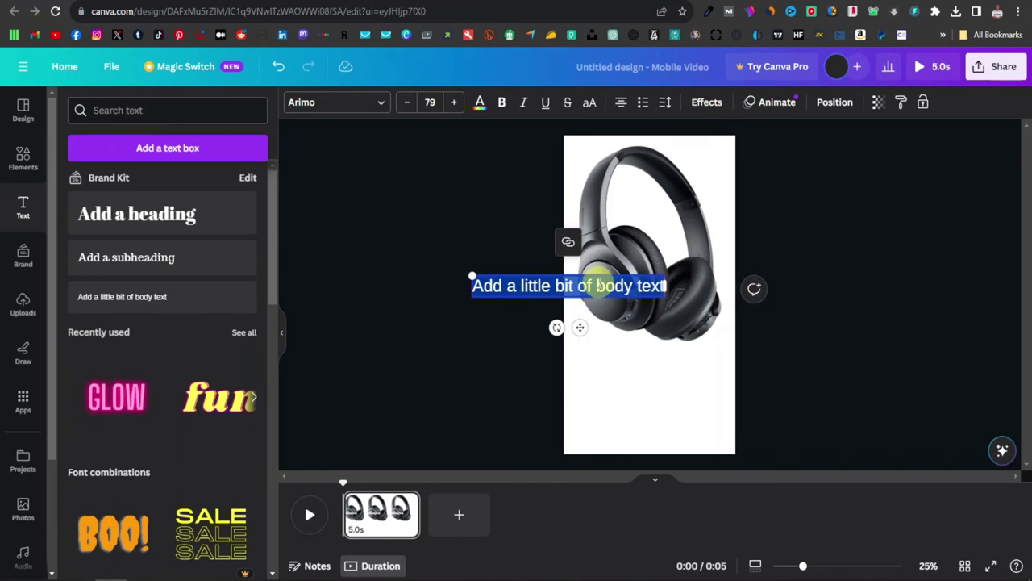
pyautogui.hotkey('ctrl', 'v')
# Make the title black, wrapped at size 53, positioned below the headphones photo
pyautogui.moveTo(500, 381); pyautogui.dragTo(541, 342)
pyautogui.moveTo(609, 410); pyautogui.dragTo(630, 370)
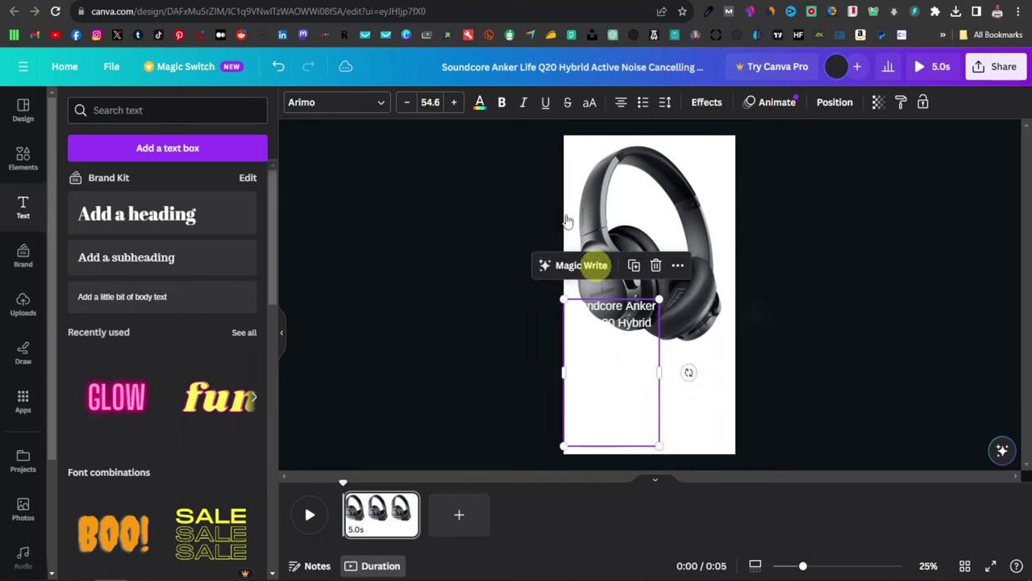
pyautogui.click(479, 105)
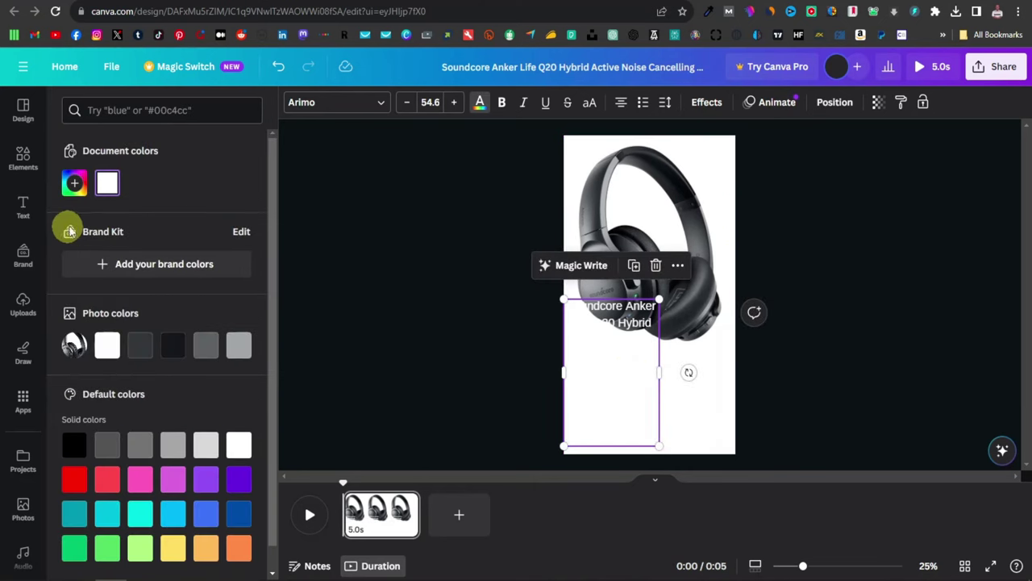
pyautogui.moveTo(662, 371); pyautogui.dragTo(713, 370)
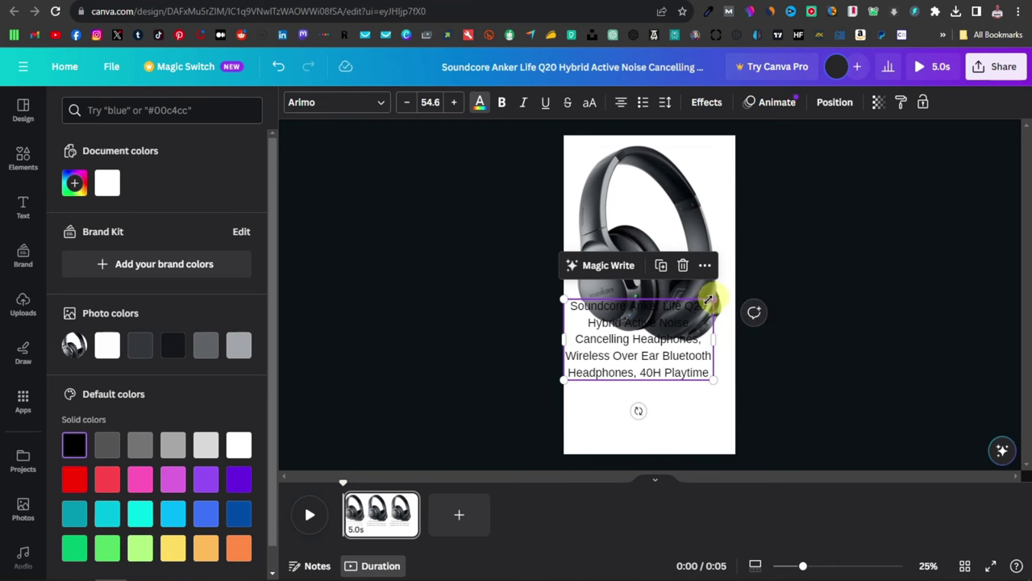
pyautogui.moveTo(708, 300); pyautogui.dragTo(673, 326)
pyautogui.moveTo(617, 345); pyautogui.dragTo(622, 382)
pyautogui.moveTo(668, 428); pyautogui.dragTo(730, 431)
pyautogui.moveTo(684, 395); pyautogui.dragTo(682, 394)
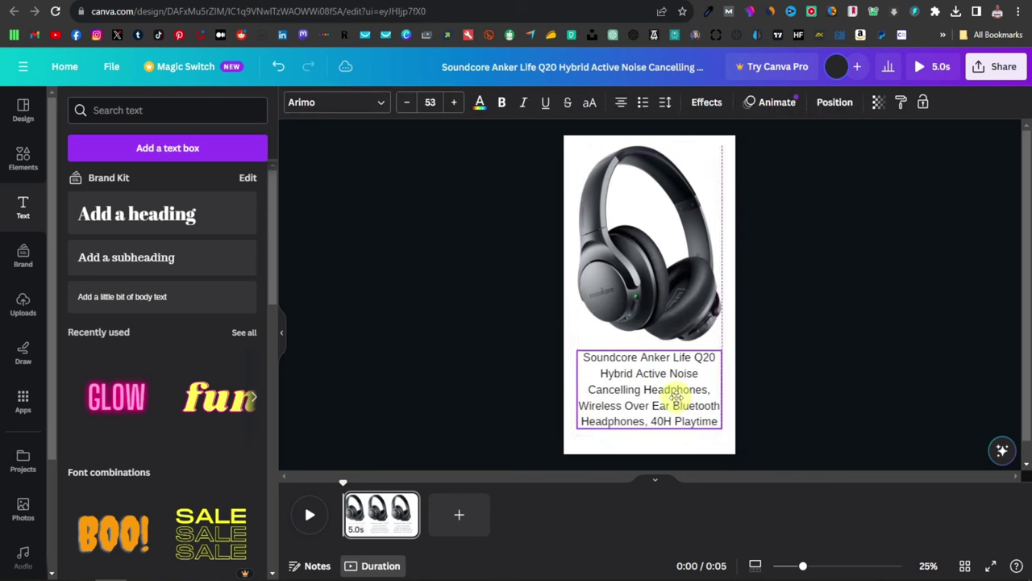
# Delete 'Soundcore Anker Life Q20' from the start of the description text
pyautogui.click(626, 373)
pyautogui.moveTo(582, 357); pyautogui.dragTo(633, 397)
pyautogui.press('BackSpace')
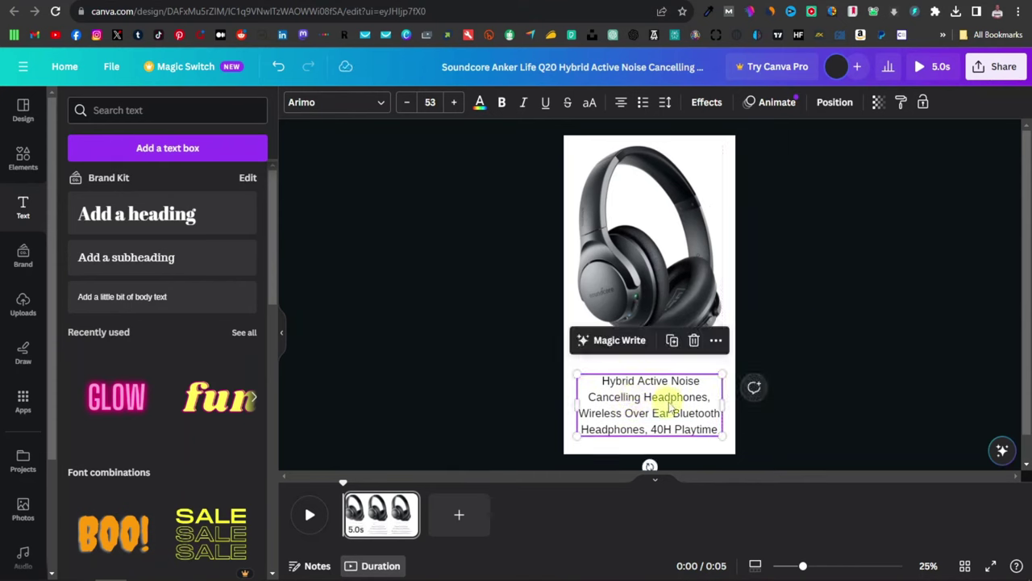
# Duplicate the text box into a bold 'Soundcore Anker Life Q20' heading above the description
pyautogui.click(673, 341)
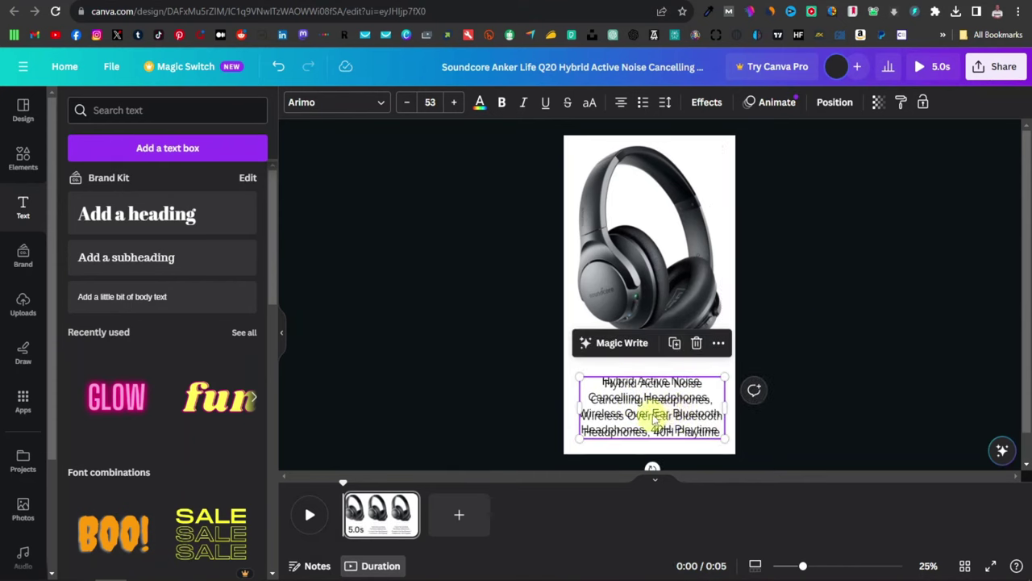
pyautogui.moveTo(650, 399); pyautogui.dragTo(645, 363)
pyautogui.doubleClick(645, 360)
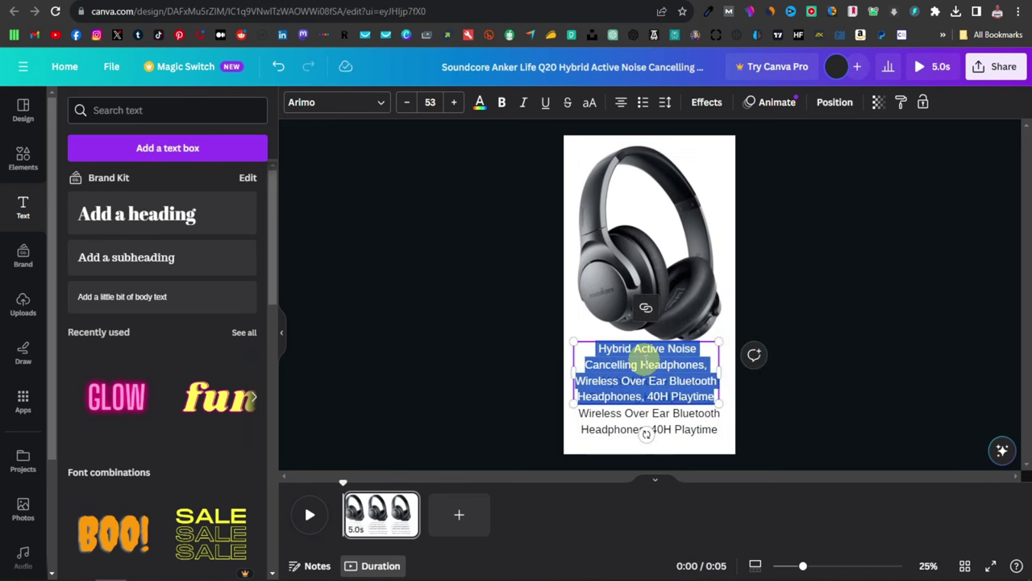
pyautogui.write('Soundcore Anker Life Q20')
pyautogui.moveTo(708, 355); pyautogui.dragTo(669, 352)
pyautogui.click(502, 102)
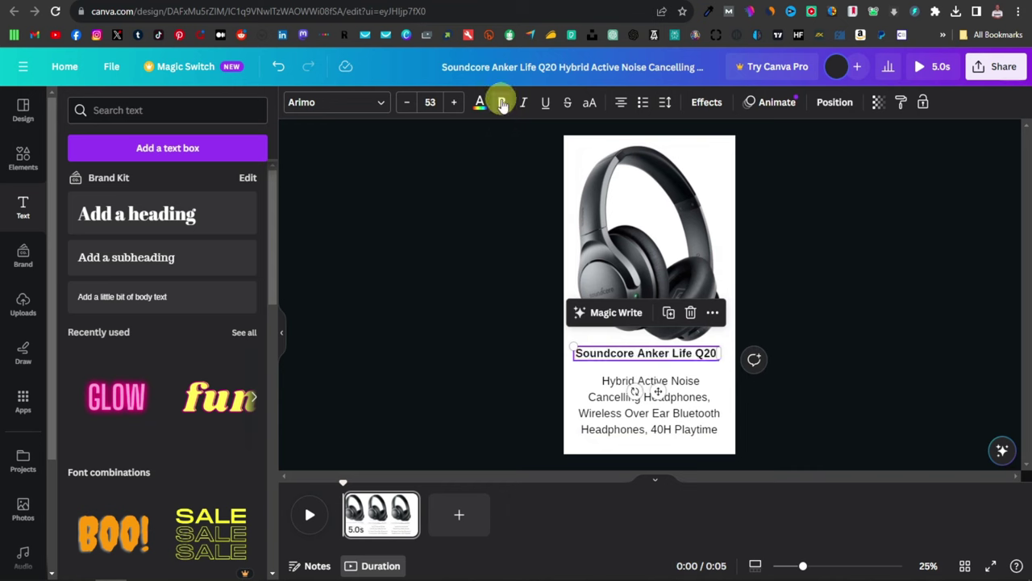
pyautogui.click(810, 372)
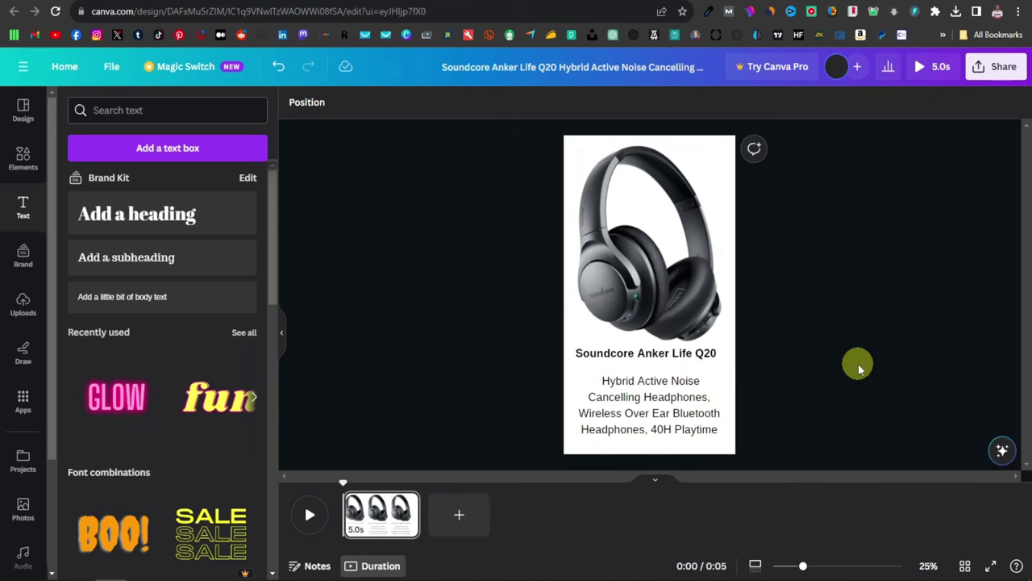
# Cycle the description's alignment back to centred
pyautogui.click(648, 415)
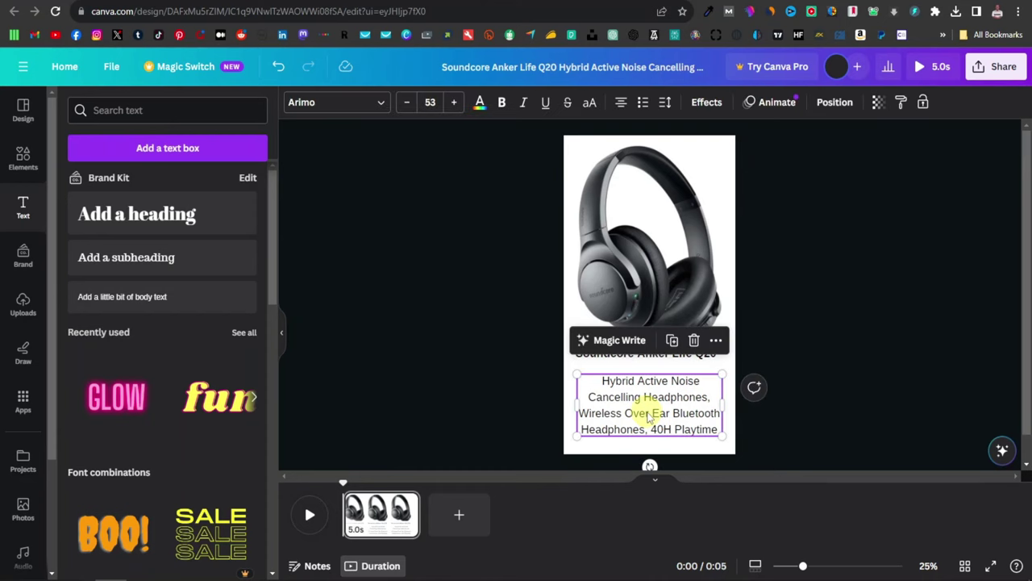
pyautogui.click(622, 102)
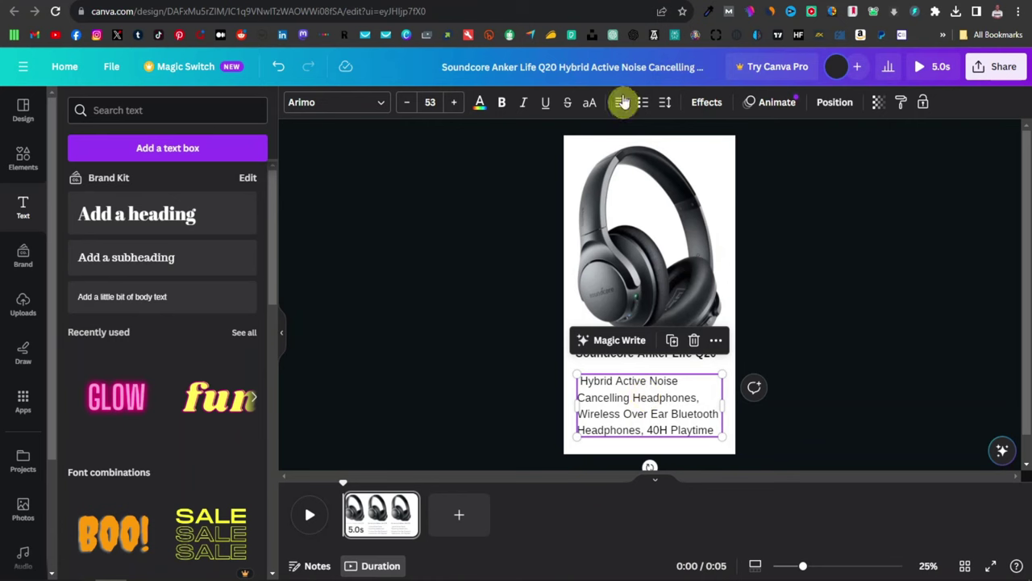
pyautogui.click(621, 102)
pyautogui.click(624, 104)
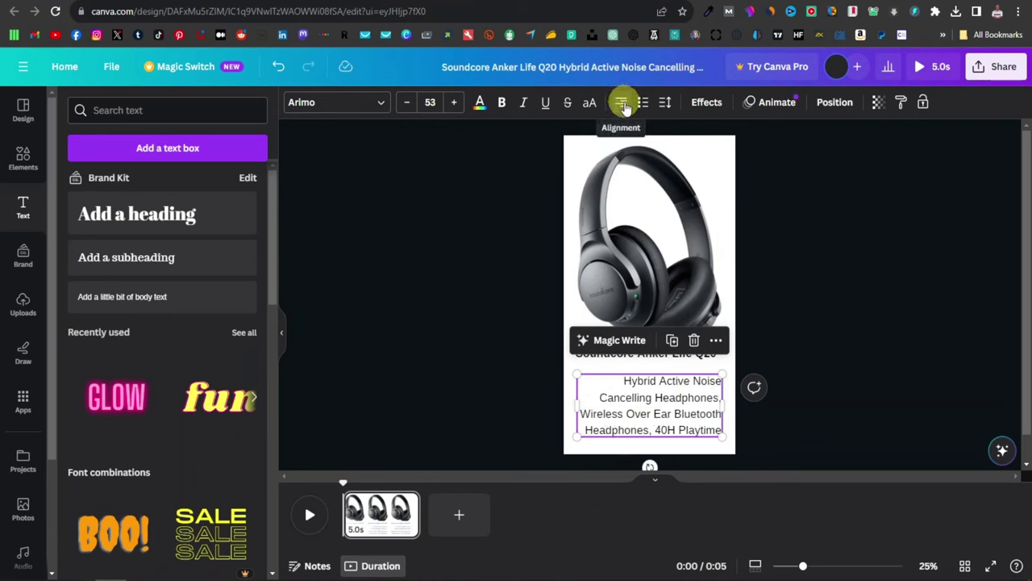
pyautogui.click(624, 104)
pyautogui.click(835, 364)
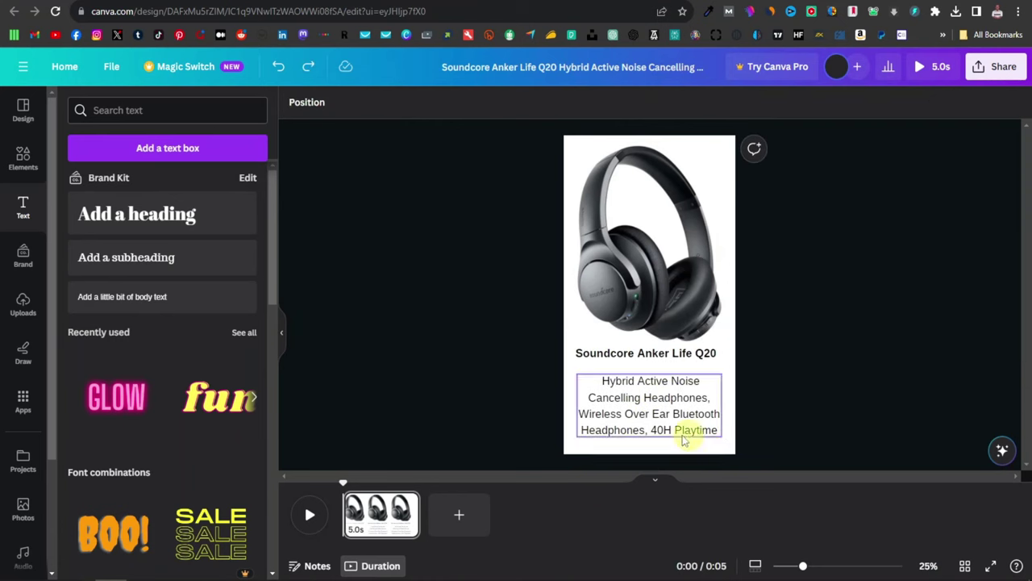
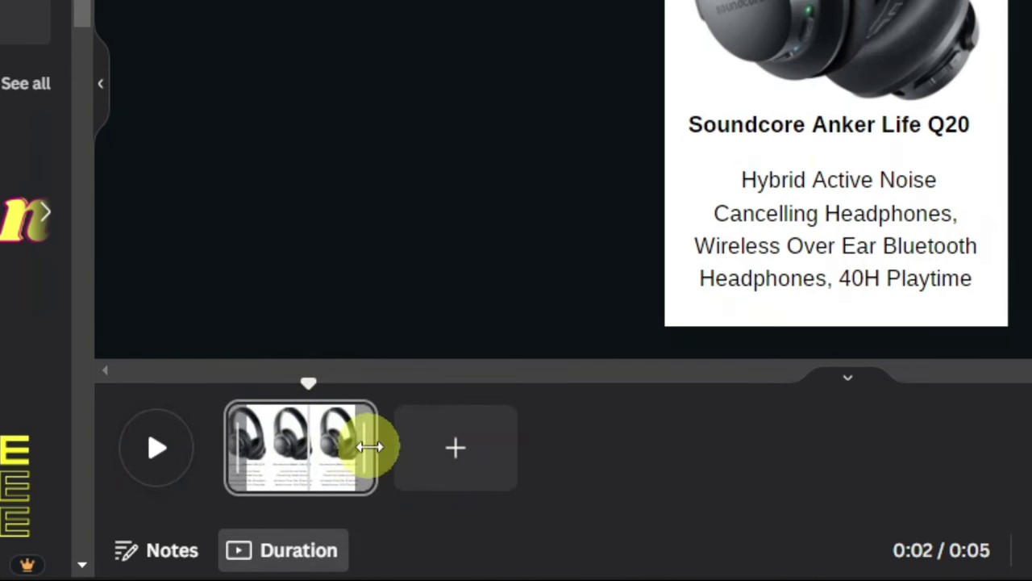
# Adjust the first page's duration and add a blank 5-second second page after it
pyautogui.moveTo(368, 446)
pyautogui.mouseDown()
pyautogui.moveTo(315, 442)
pyautogui.moveTo(368, 426)
pyautogui.mouseUp()
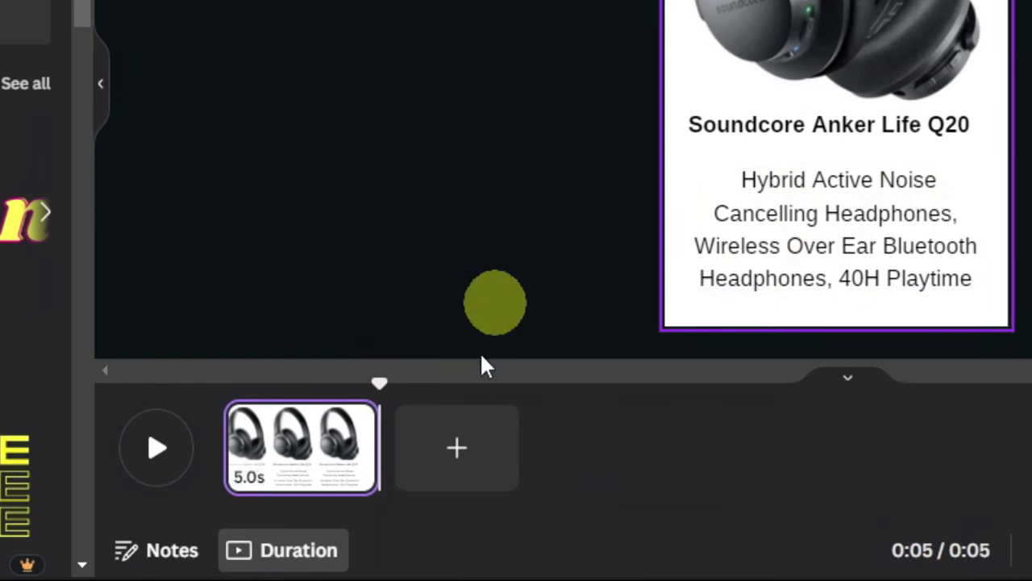
pyautogui.click(461, 453)
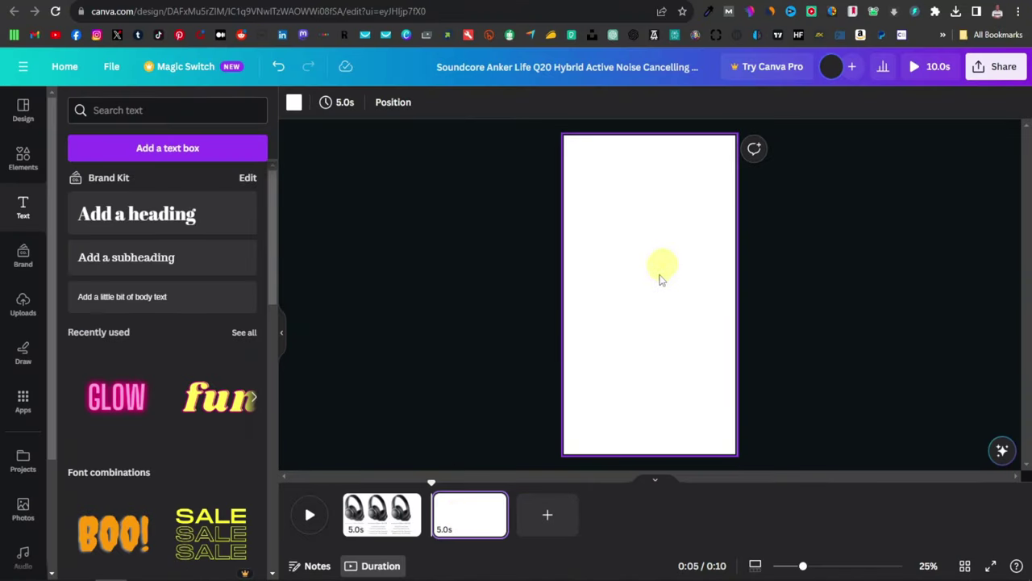
# Return to the Amazon headphone search results and open the BERIBES Upgraded Hybrid listing
pyautogui.click(824, 8)
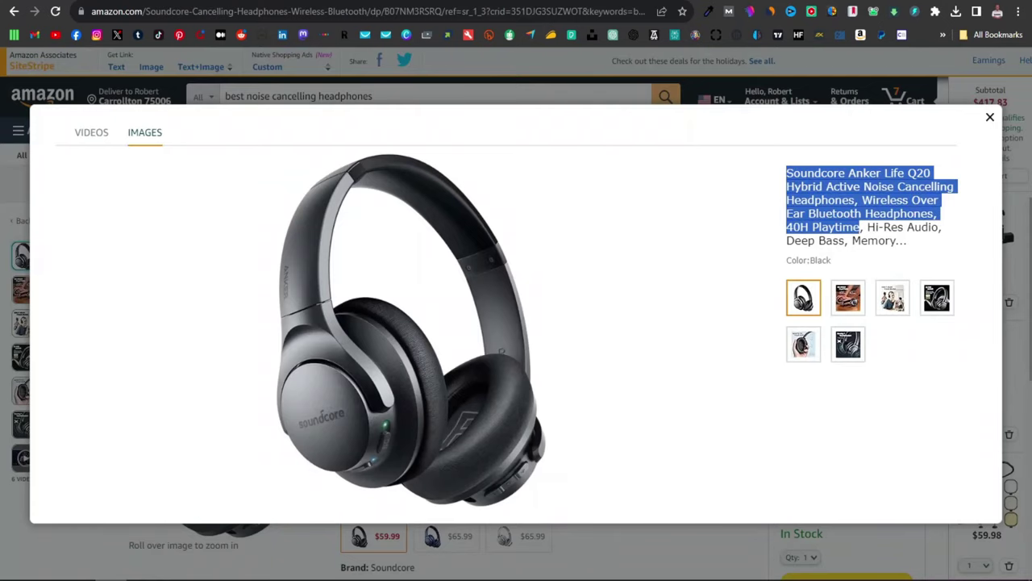
pyautogui.hotkey('alt', 'Left')
pyautogui.scroll(-10, 446, 315)
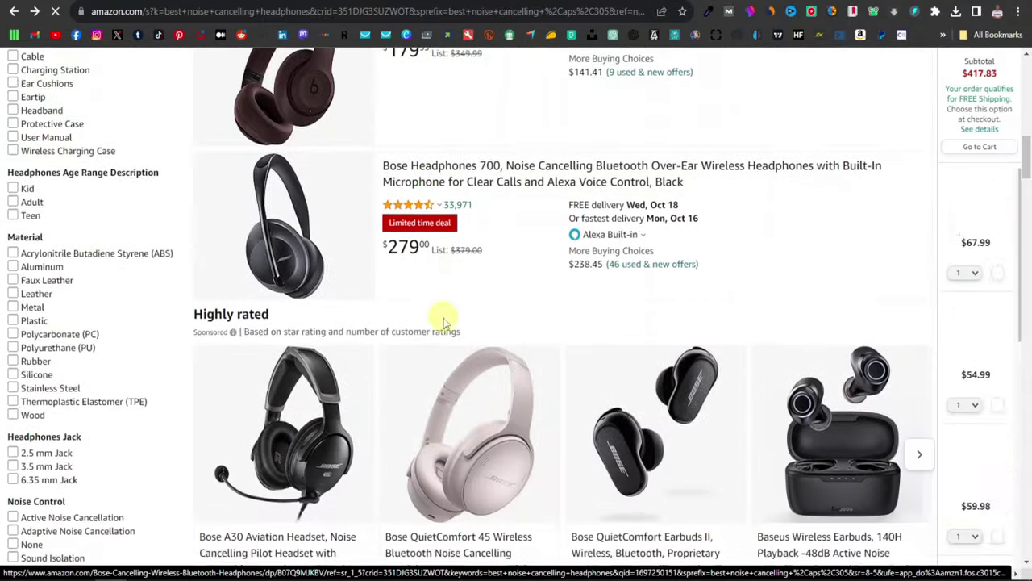
pyautogui.scroll(-3, 436, 327)
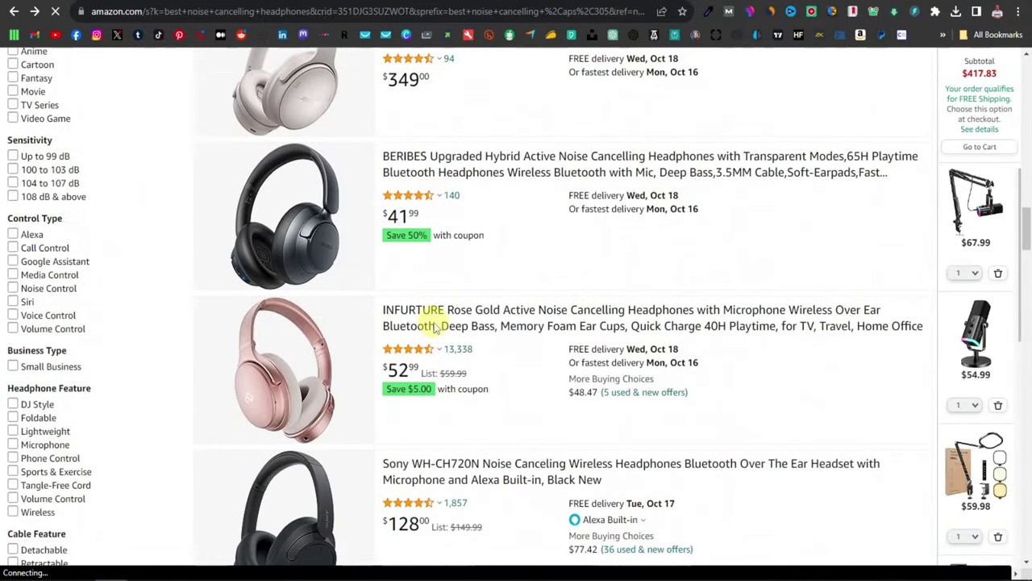
pyautogui.scroll(1, 436, 327)
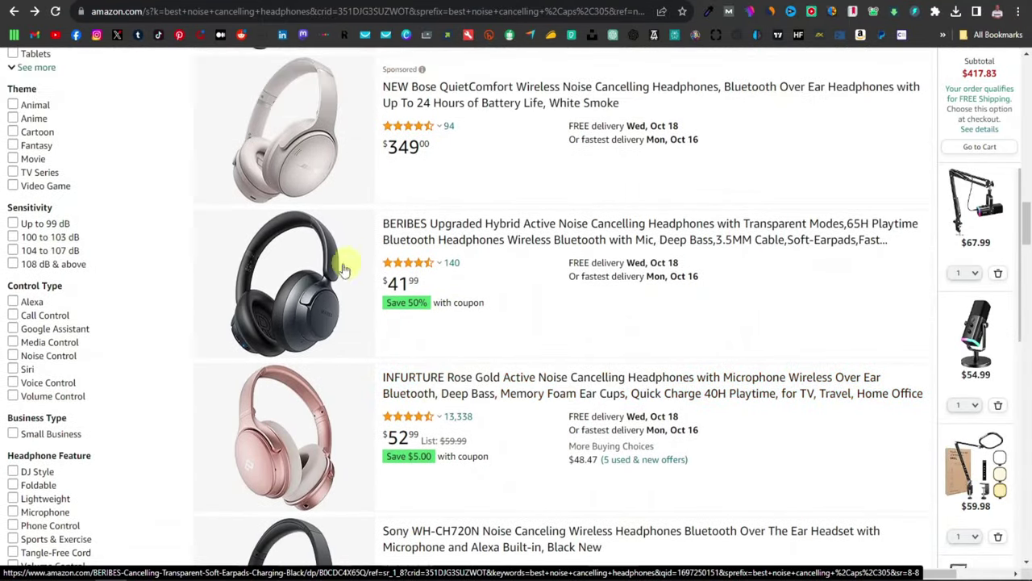
pyautogui.click(305, 298)
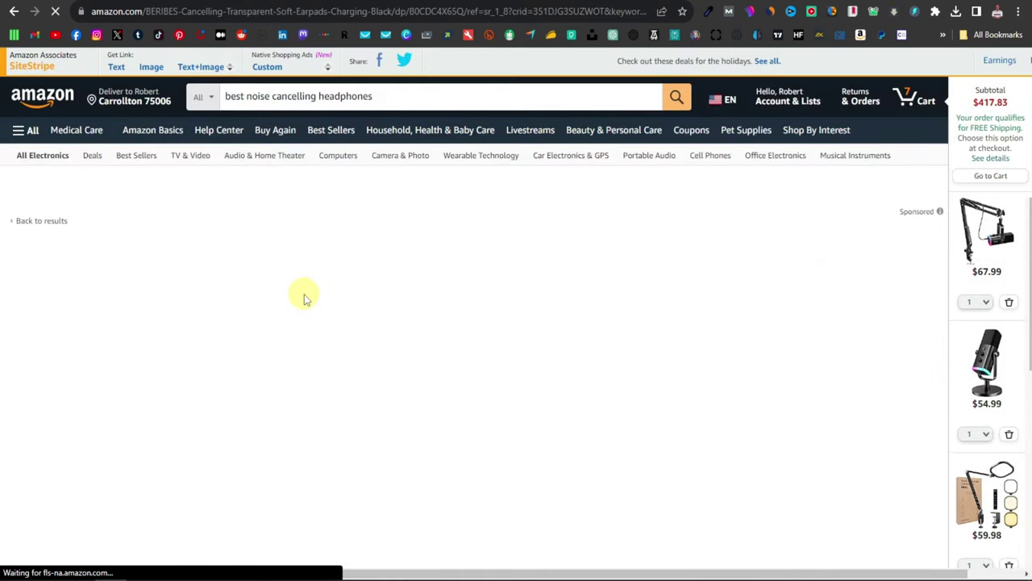
# Enlarge the BERIBES product photo and save it to the computer
pyautogui.click(204, 338)
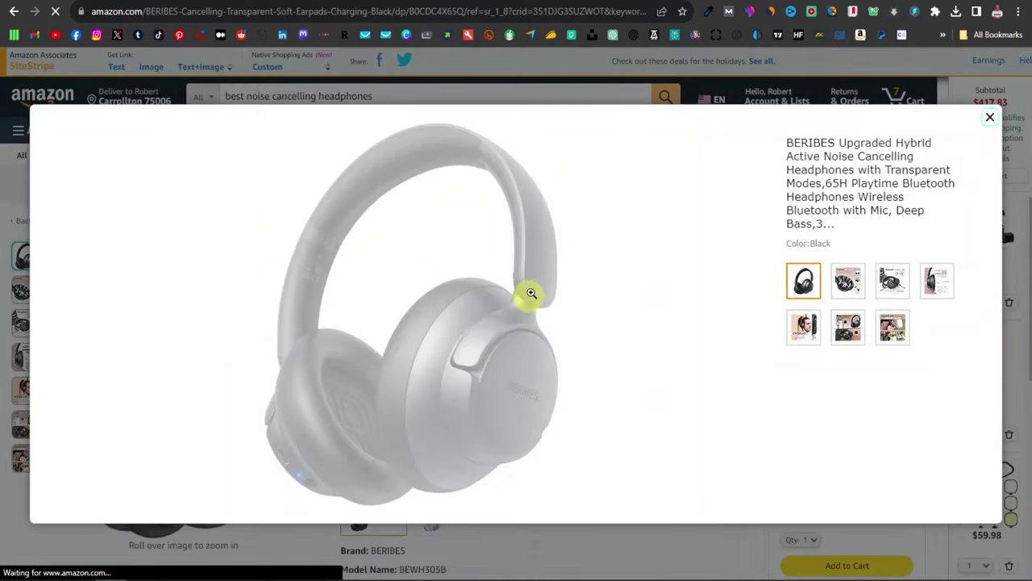
pyautogui.rightClick(450, 254)
pyautogui.click(500, 278)
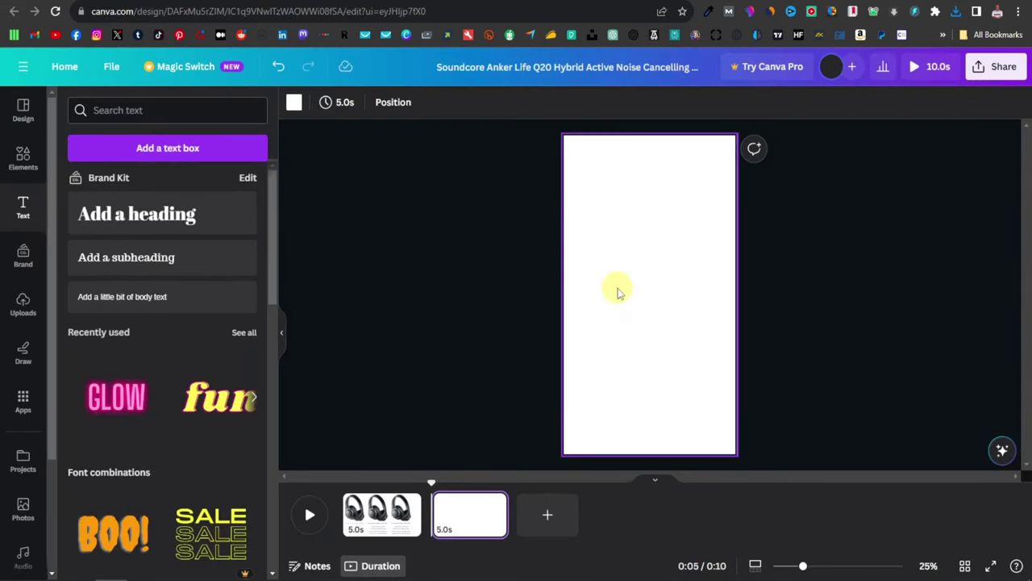
# Place the downloaded BERIBES headphones photo at the top of page 2 and enlarge it
pyautogui.moveTo(73, 568)
pyautogui.click(73, 480)
pyautogui.moveTo(493, 327); pyautogui.dragTo(649, 185)
pyautogui.moveTo(653, 270); pyautogui.dragTo(664, 199)
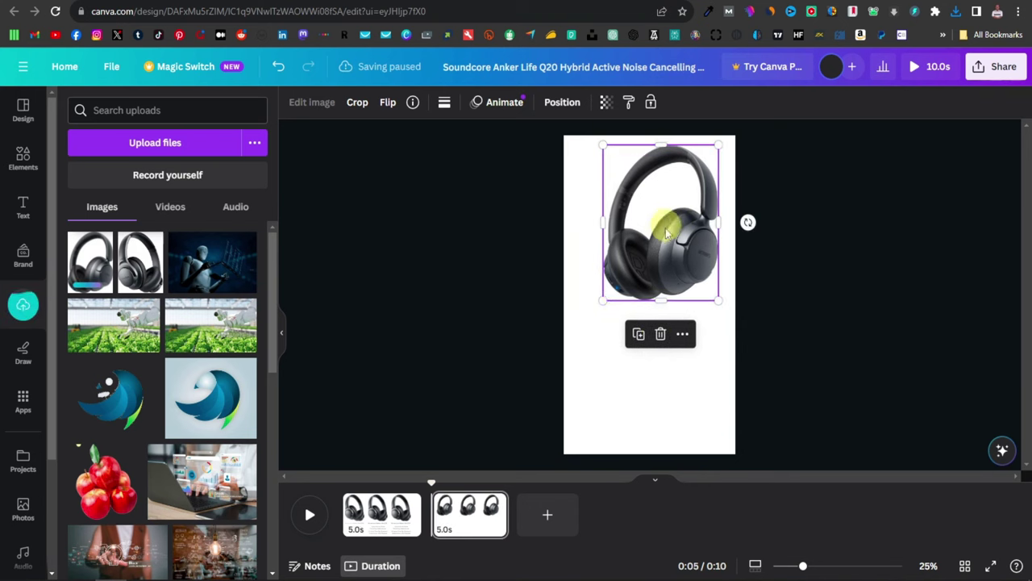
pyautogui.moveTo(604, 299); pyautogui.dragTo(581, 328)
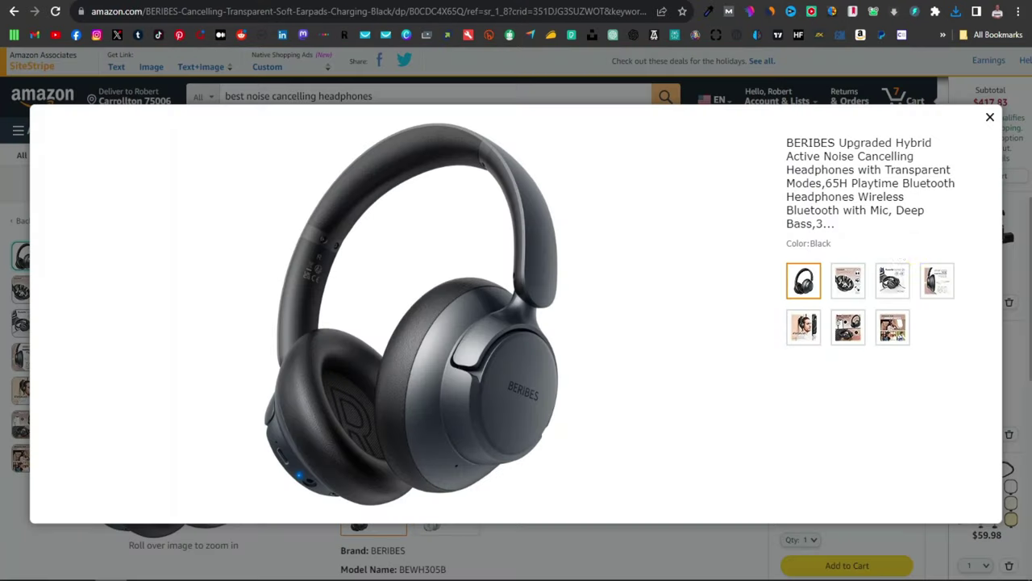
# Paste the BERIBES title and description below the photo, bolding 'BERIBES Upgraded Hybrid'
pyautogui.moveTo(789, 143); pyautogui.dragTo(855, 197)
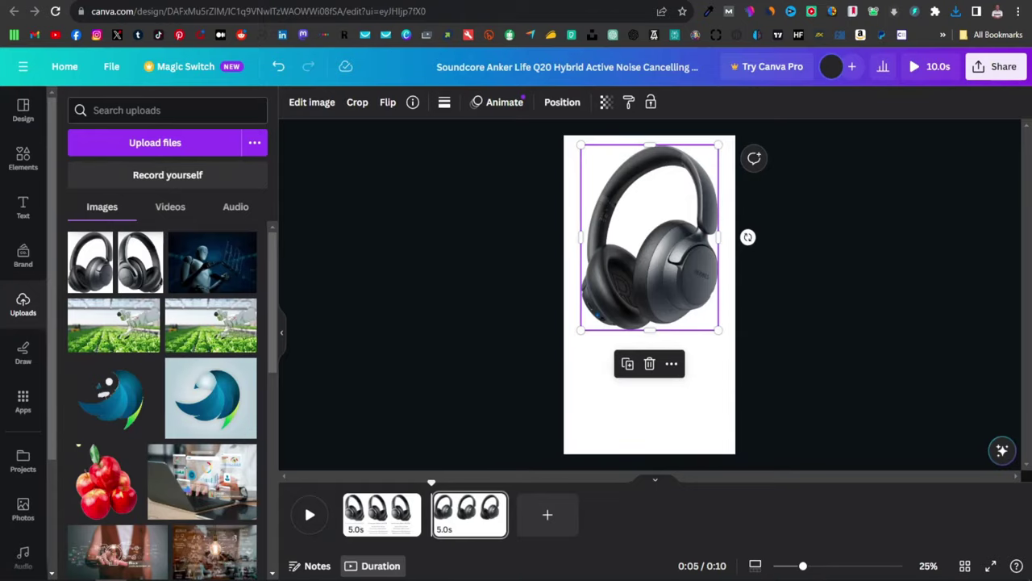
pyautogui.click(25, 206)
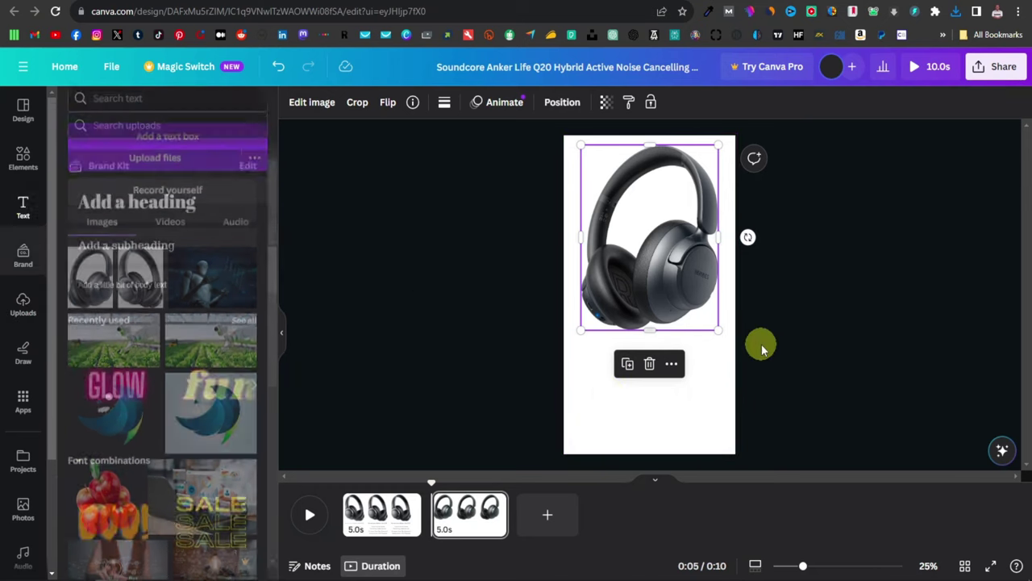
pyautogui.hotkey('ctrl', 'v')
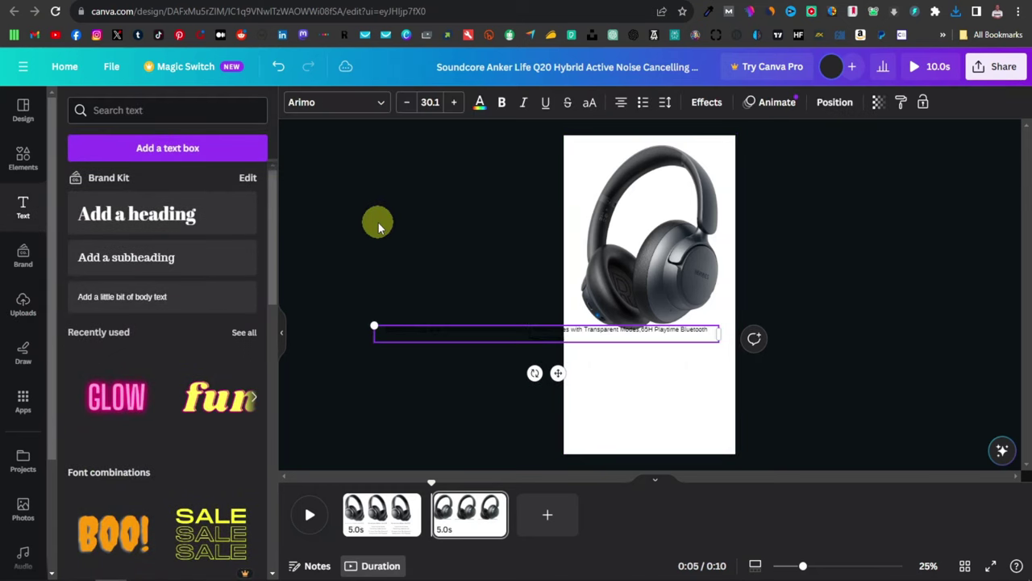
pyautogui.doubleClick(654, 362)
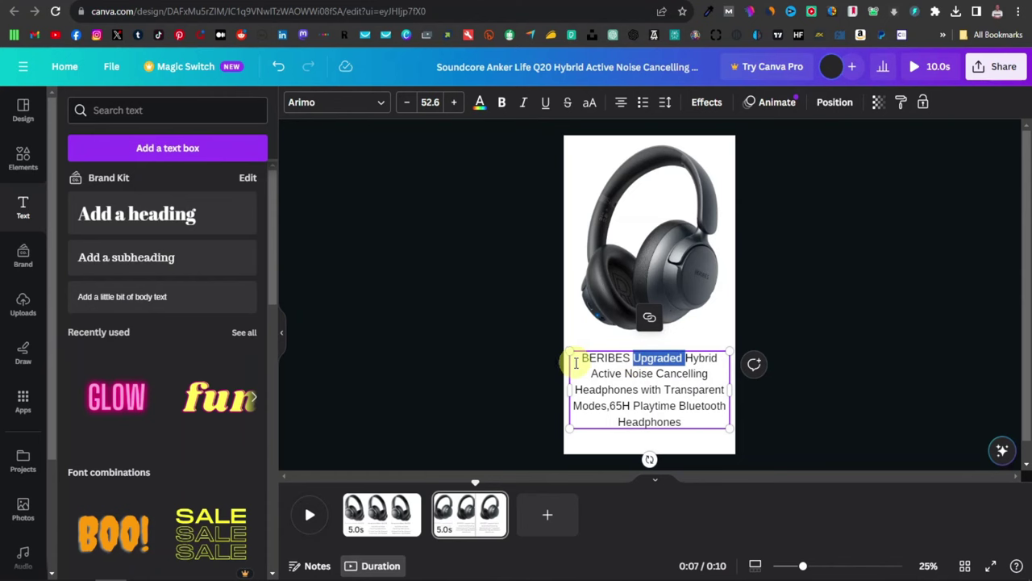
pyautogui.moveTo(582, 359); pyautogui.dragTo(716, 358)
pyautogui.click(502, 101)
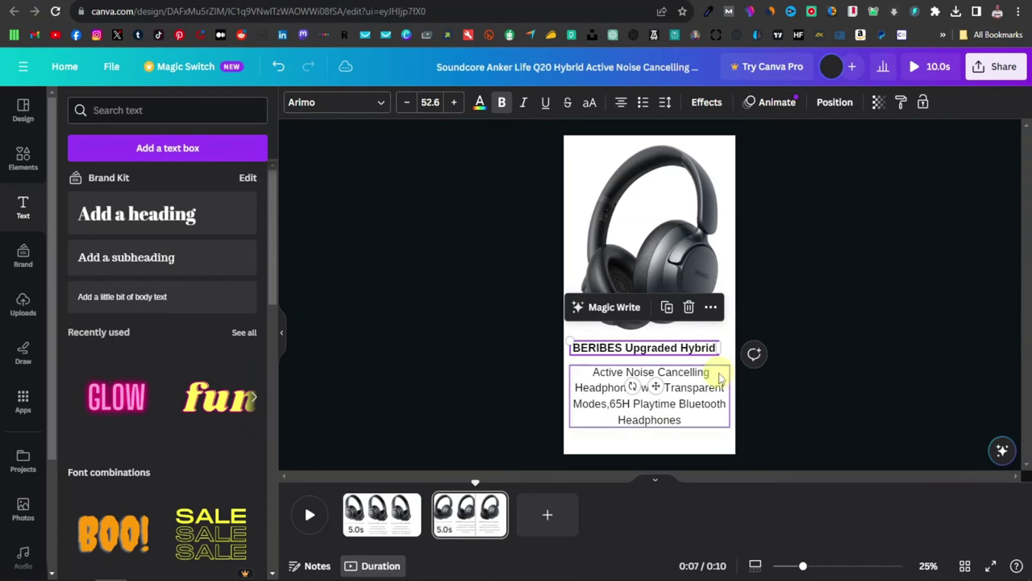
pyautogui.click(825, 345)
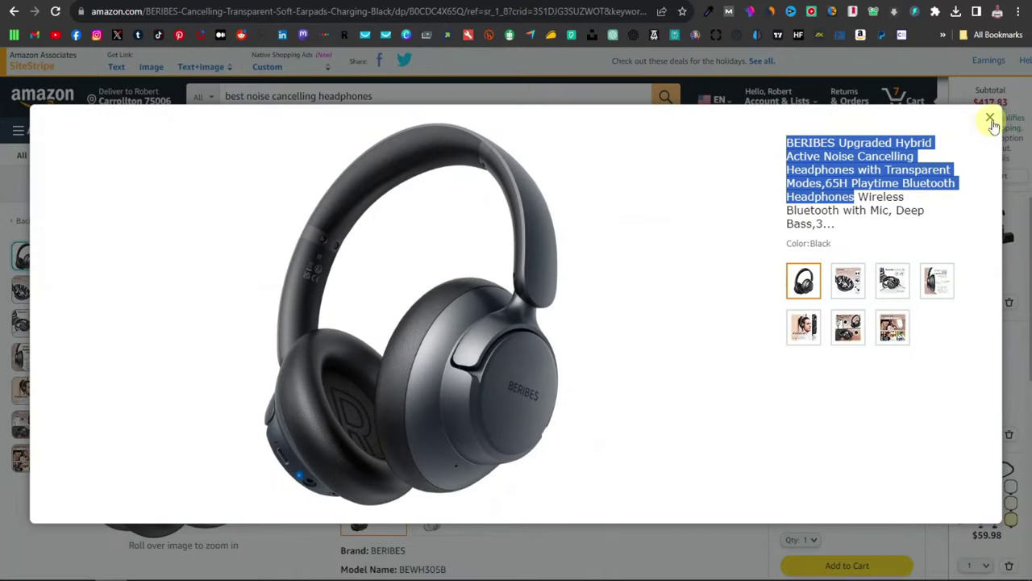
pyautogui.click(990, 120)
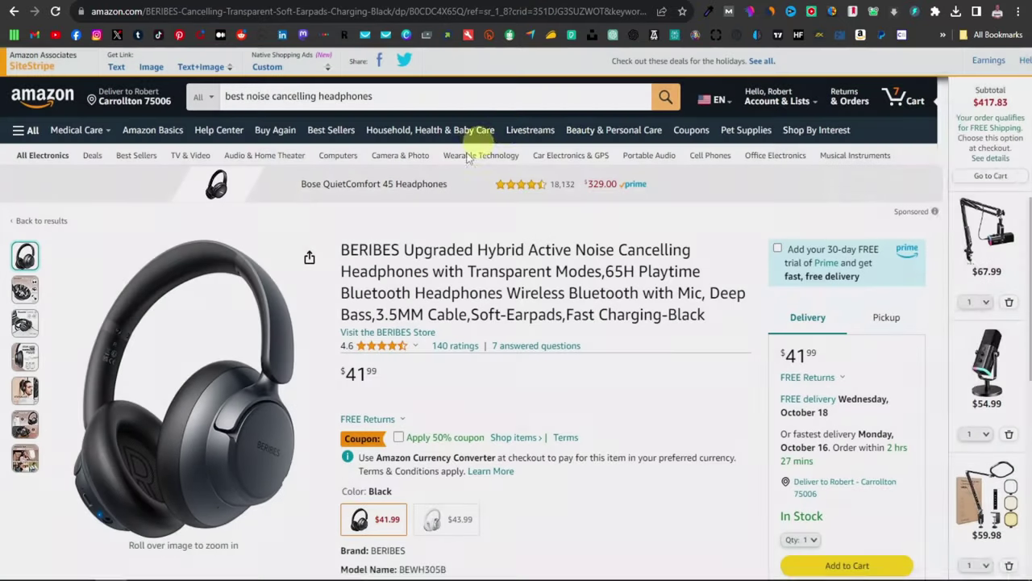
# Go back to the Amazon search results and scroll down toward the Qaekie listing
pyautogui.click(14, 11)
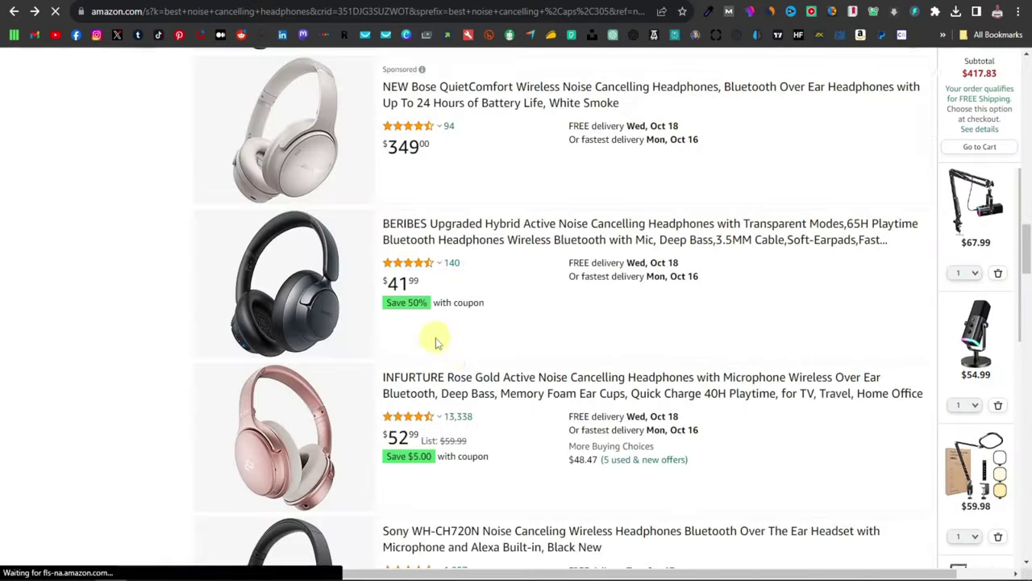
pyautogui.scroll(-3, 464, 359)
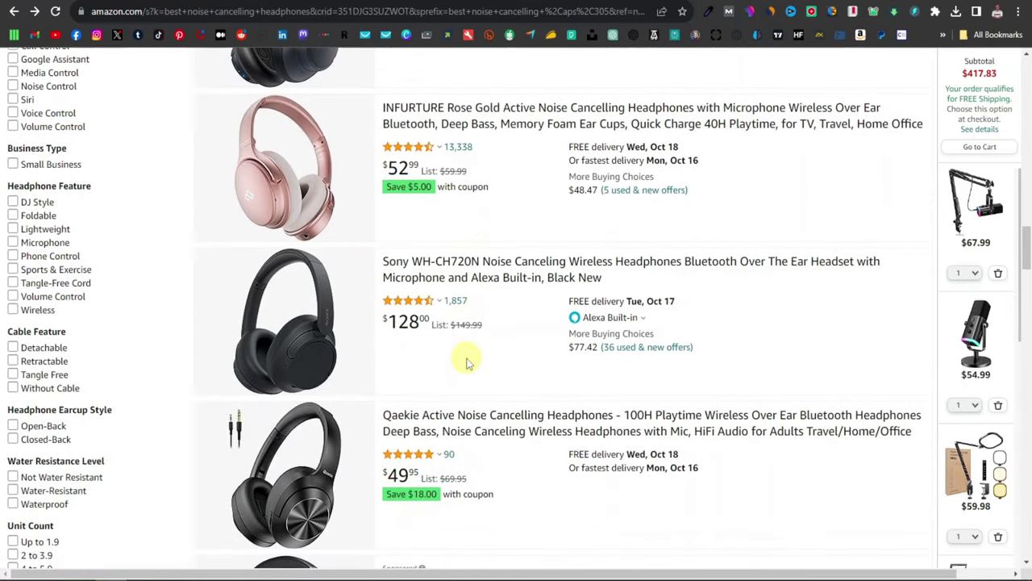
pyautogui.scroll(-1, 466, 362)
pyautogui.scroll(-1, 466, 359)
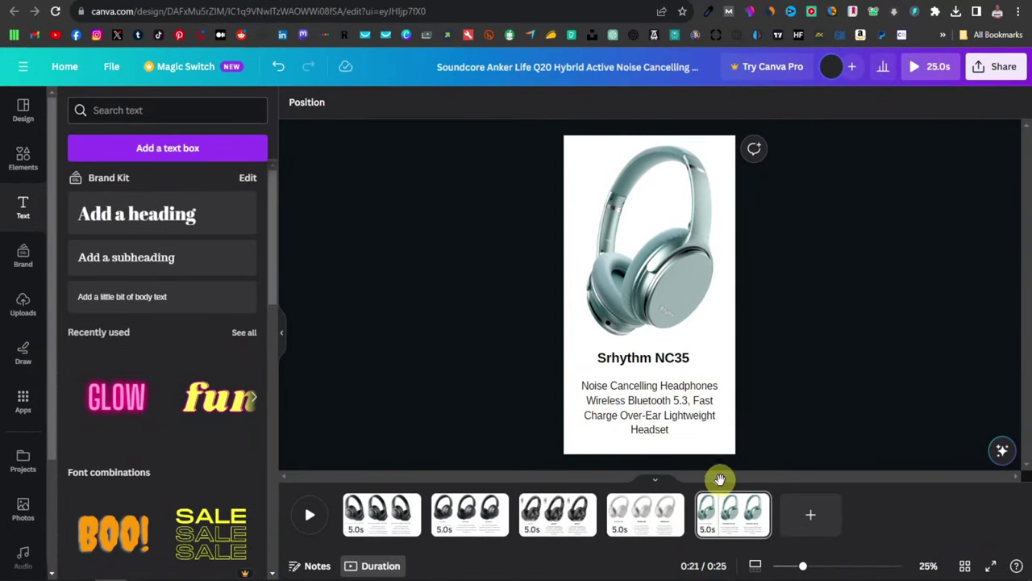
# Rewind and play the 25-second video preview, then scrub through the later product pages
pyautogui.moveTo(720, 481); pyautogui.dragTo(357, 489)
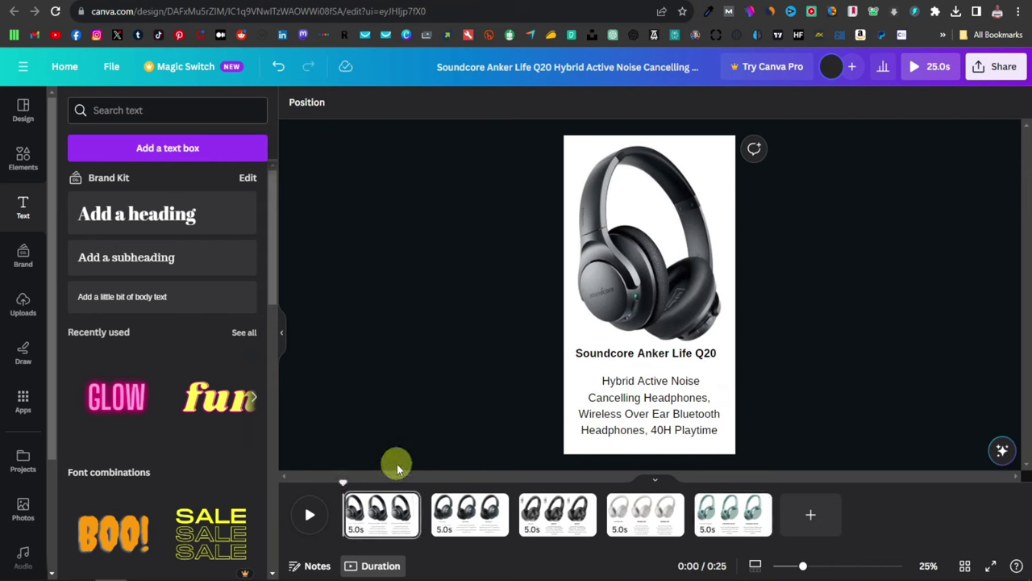
pyautogui.click(309, 515)
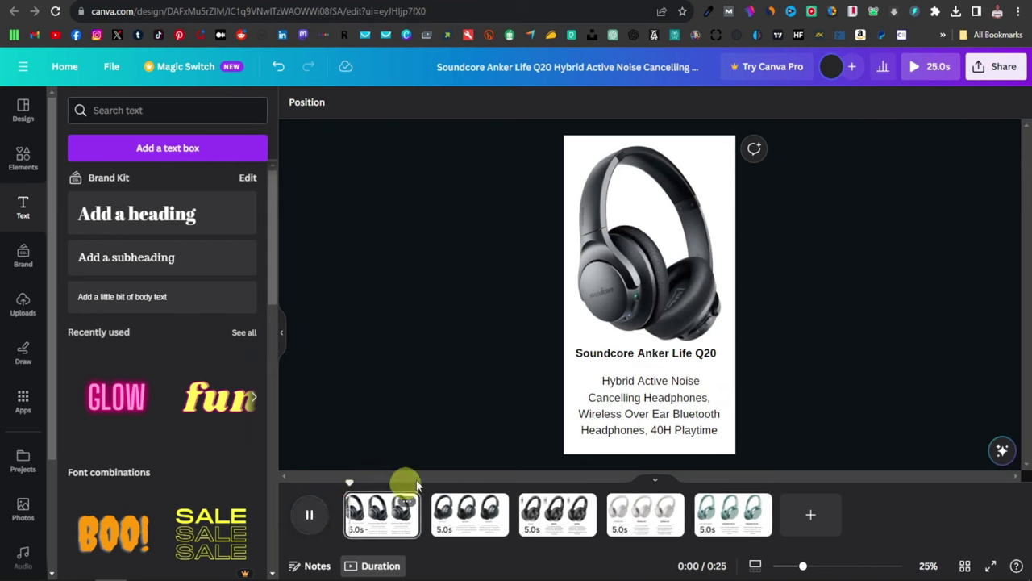
pyautogui.click(447, 493)
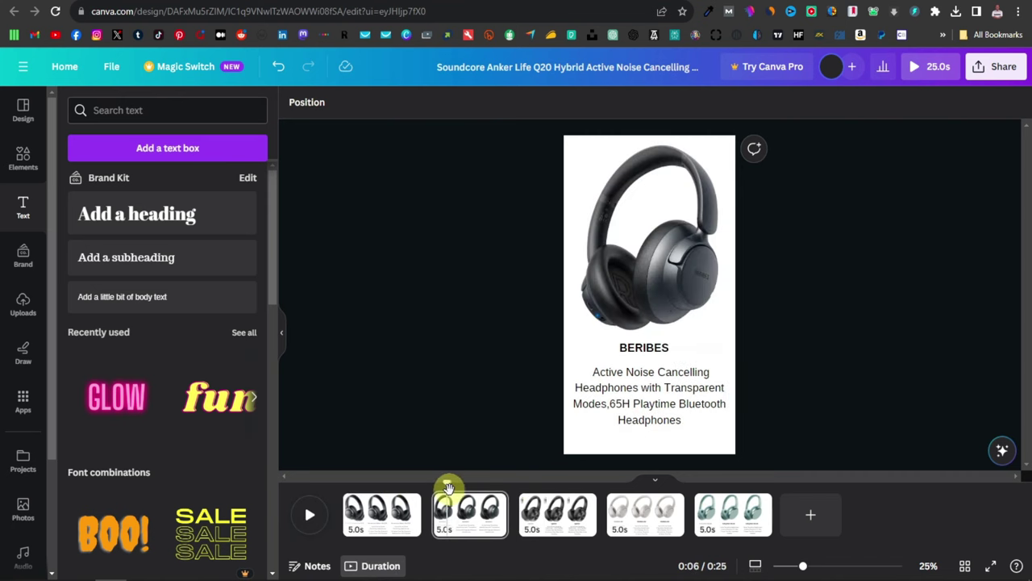
pyautogui.moveTo(460, 487); pyautogui.dragTo(316, 506)
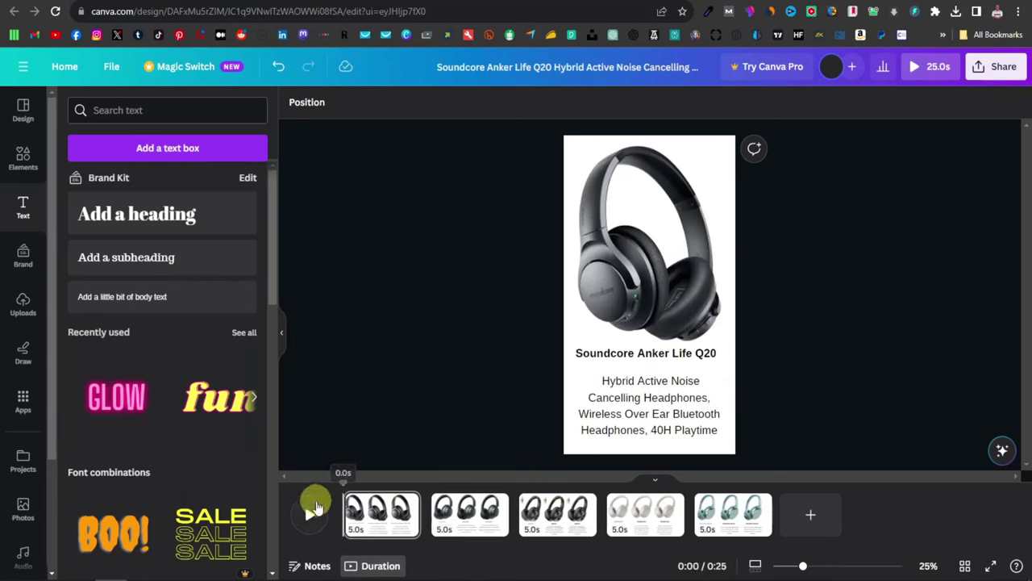
# Apply the Party page animation to the Soundcore page 1
pyautogui.click(384, 525)
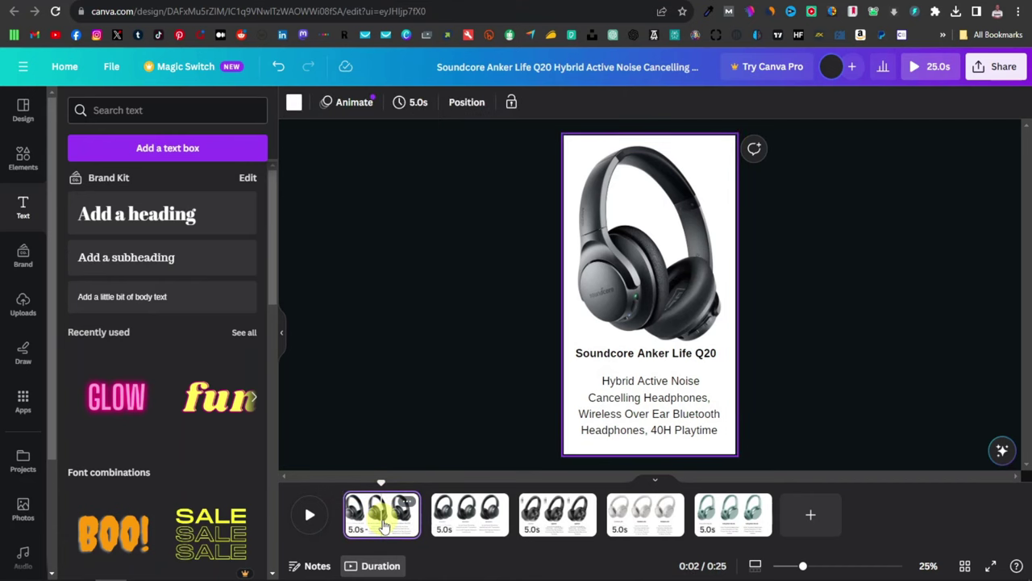
pyautogui.click(354, 102)
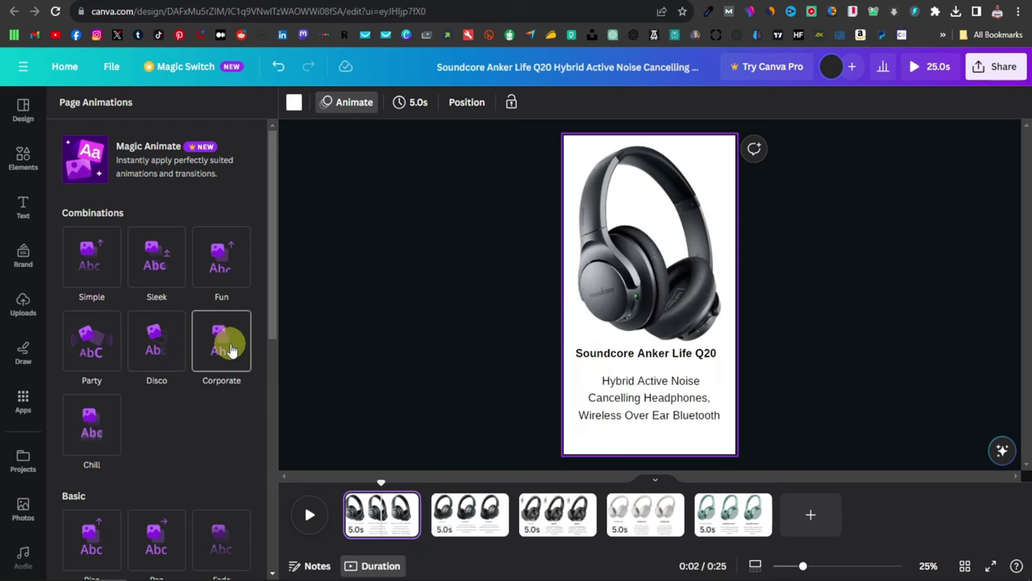
pyautogui.scroll(-2, 101, 440)
pyautogui.scroll(1, 104, 452)
pyautogui.scroll(2, 109, 466)
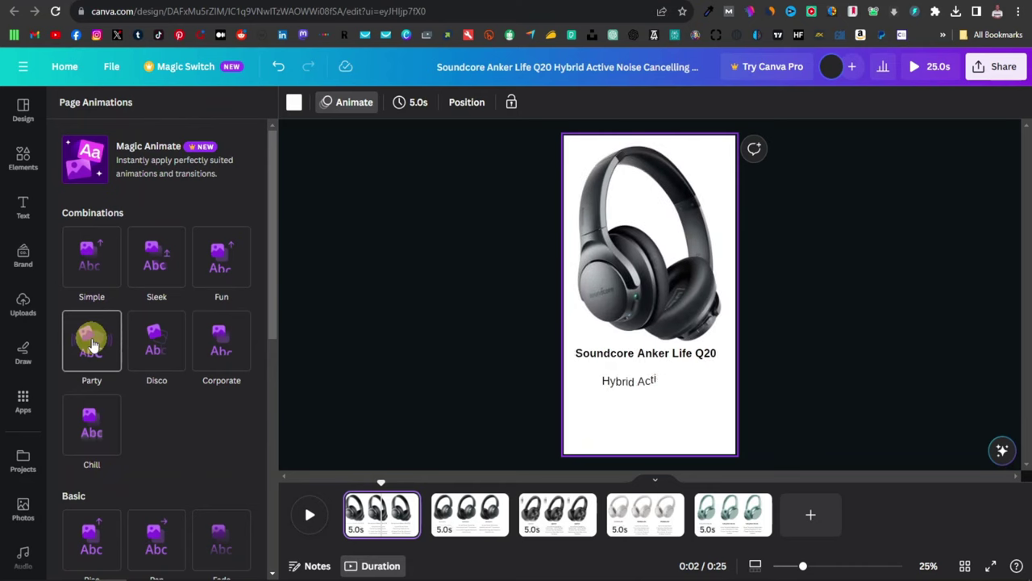
pyautogui.click(92, 344)
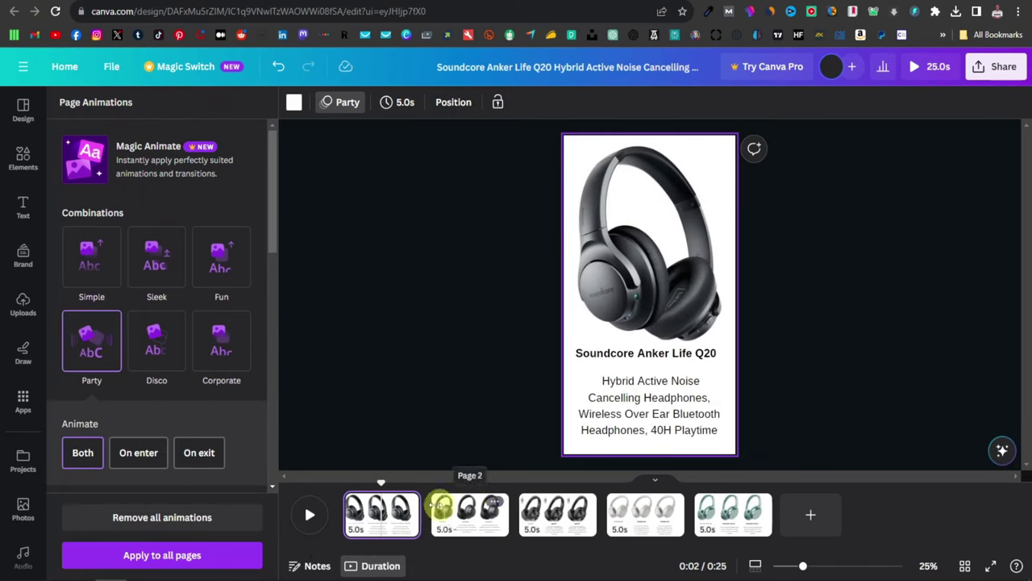
# Apply the same Party page animation to the BERIBES page 2
pyautogui.click(460, 484)
pyautogui.click(482, 519)
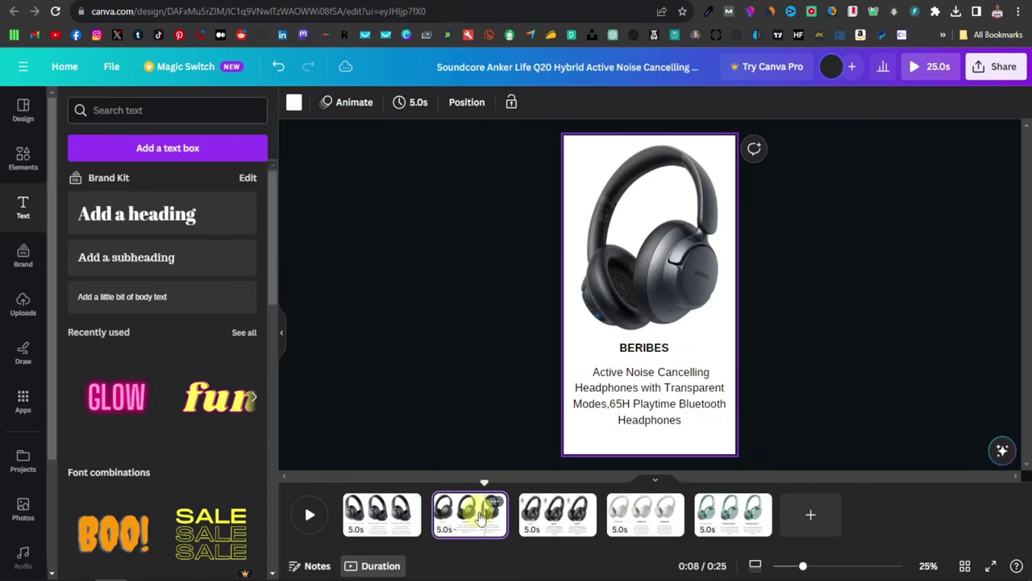
pyautogui.click(355, 103)
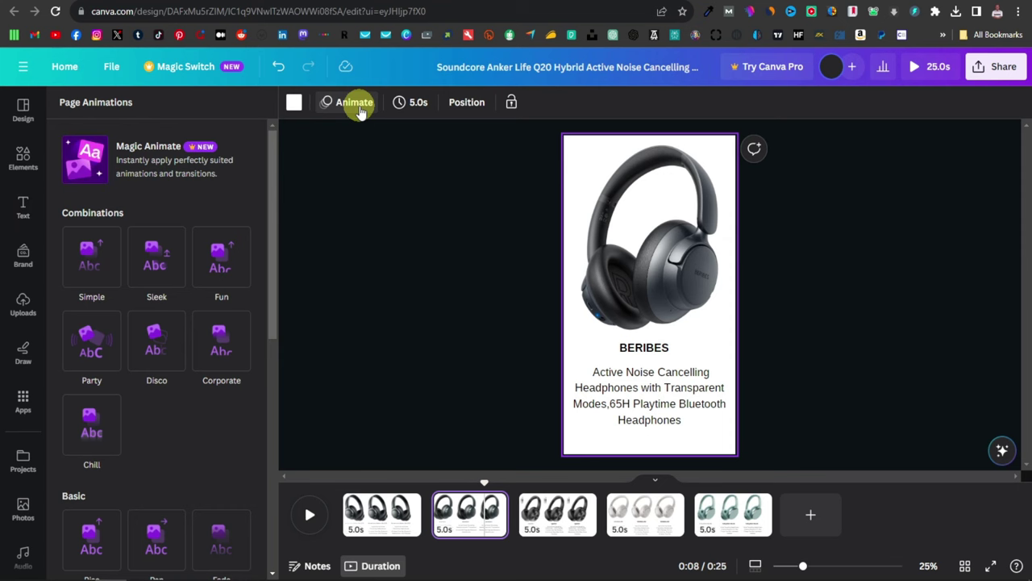
pyautogui.click(101, 351)
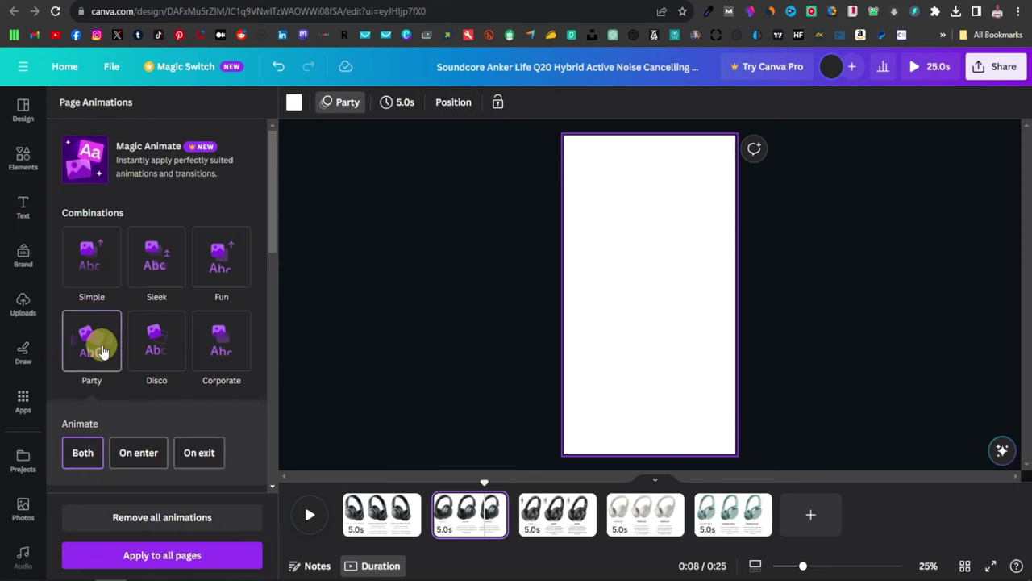
pyautogui.click(563, 519)
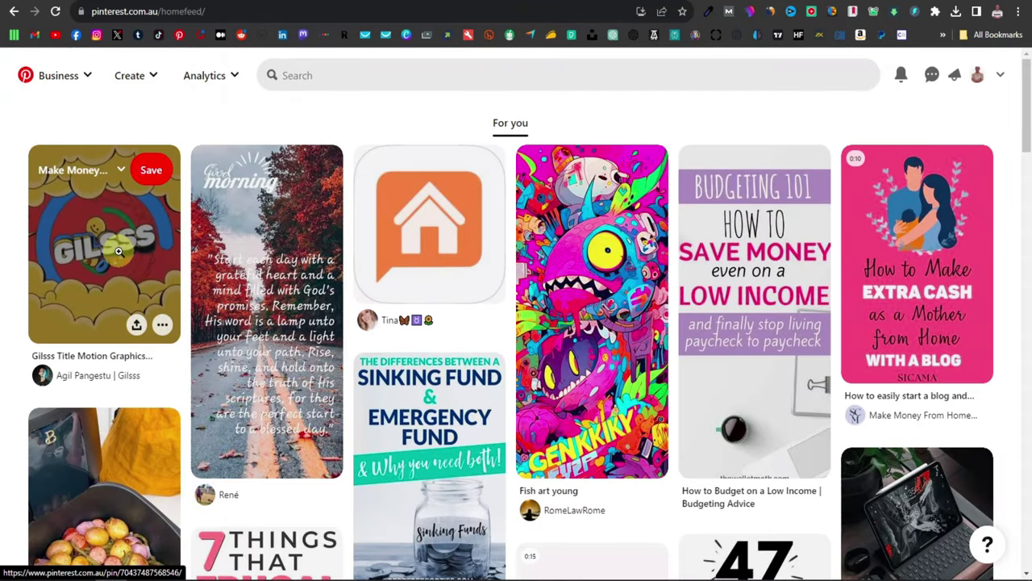
# Open the Gilsss Title Motion Graphics Animation pin, play its video and mute it
pyautogui.click(114, 250)
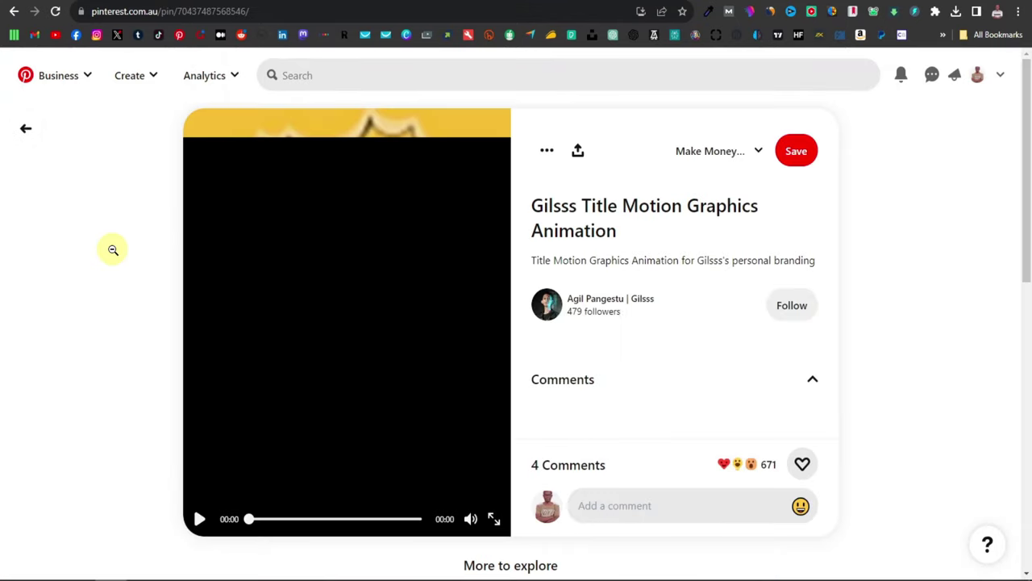
pyautogui.click(207, 279)
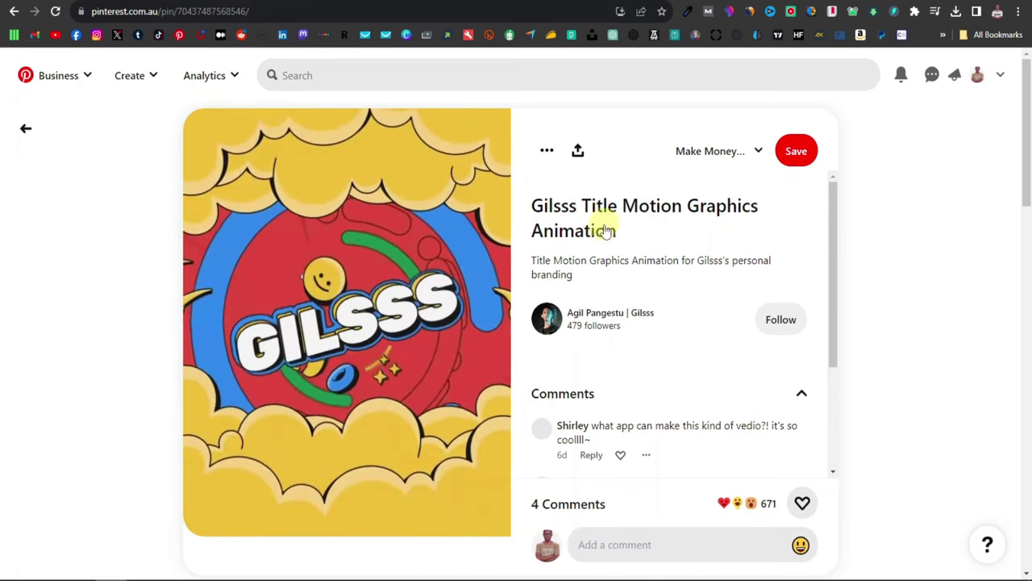
pyautogui.click(470, 519)
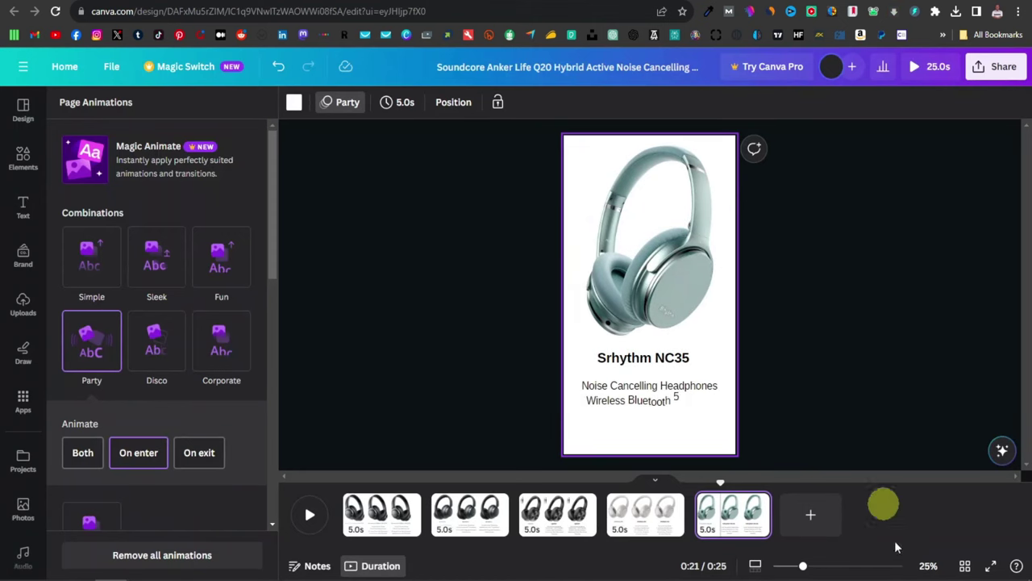
# Append a blank sixth 5-second page, making the video 30 seconds, and show text options
pyautogui.click(811, 513)
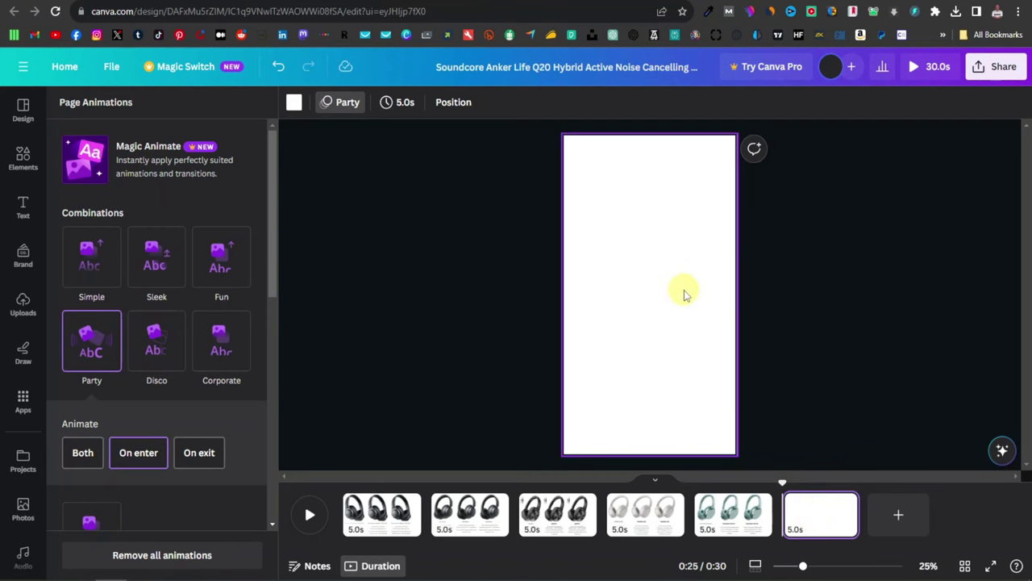
pyautogui.click(18, 208)
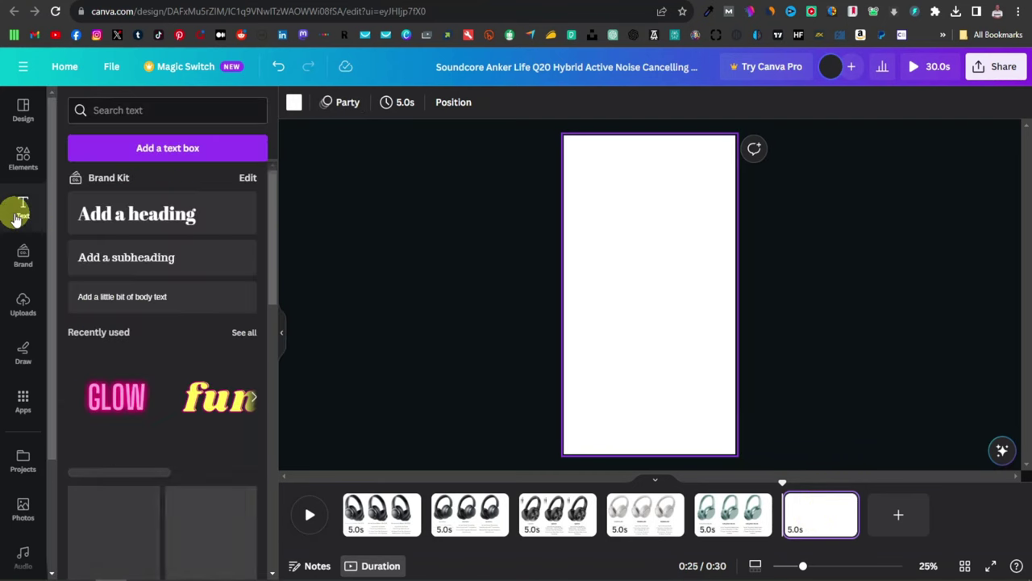
# Add the GLOW neon text preset, change it to 'CLICK VIDEO FOR MORE' and move it up
pyautogui.click(117, 403)
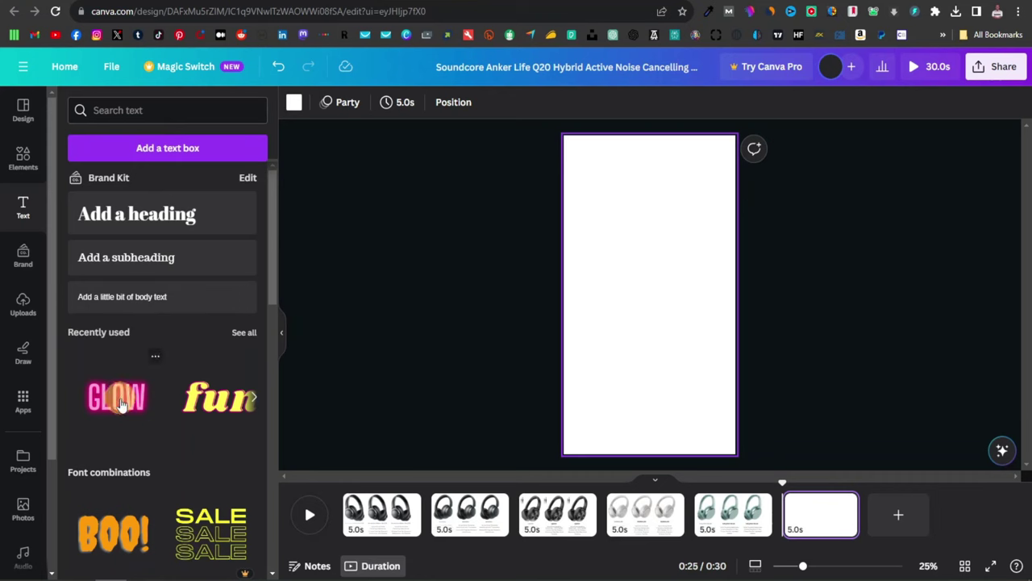
pyautogui.doubleClick(649, 290)
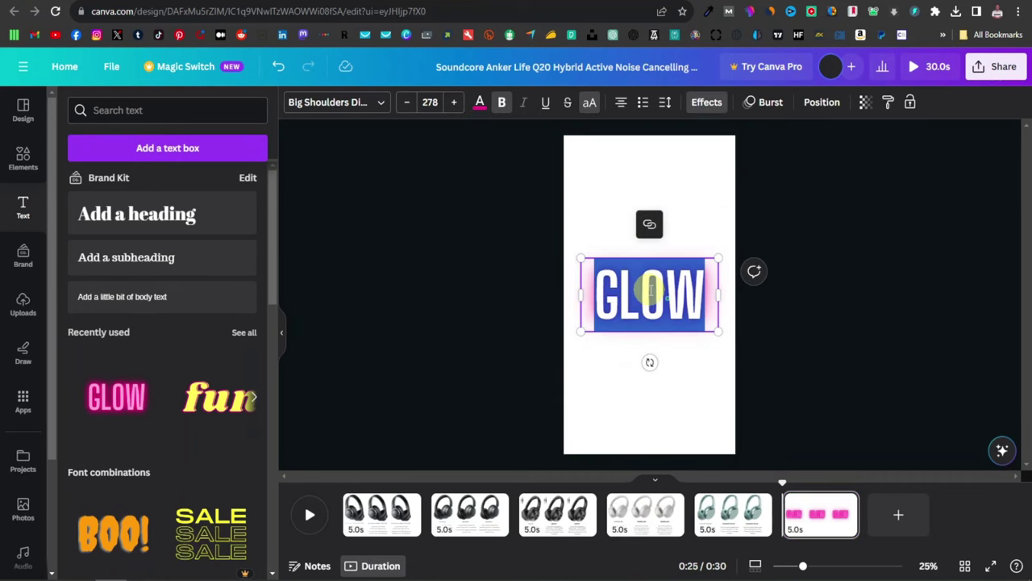
pyautogui.write('CLICK VIDEO TO')
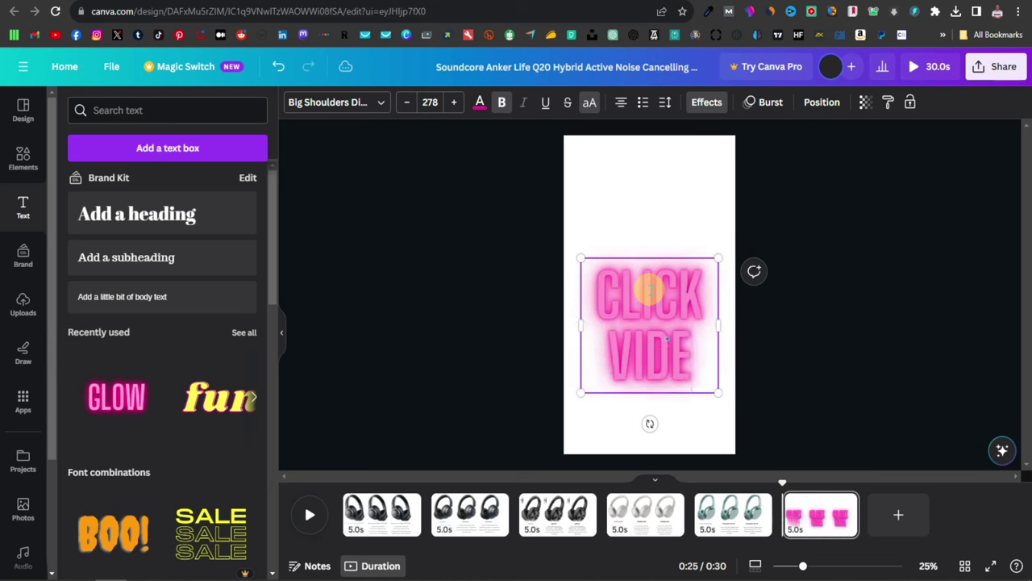
pyautogui.press('BackSpace')
pyautogui.press('BackSpace')
pyautogui.press('BackSpace')
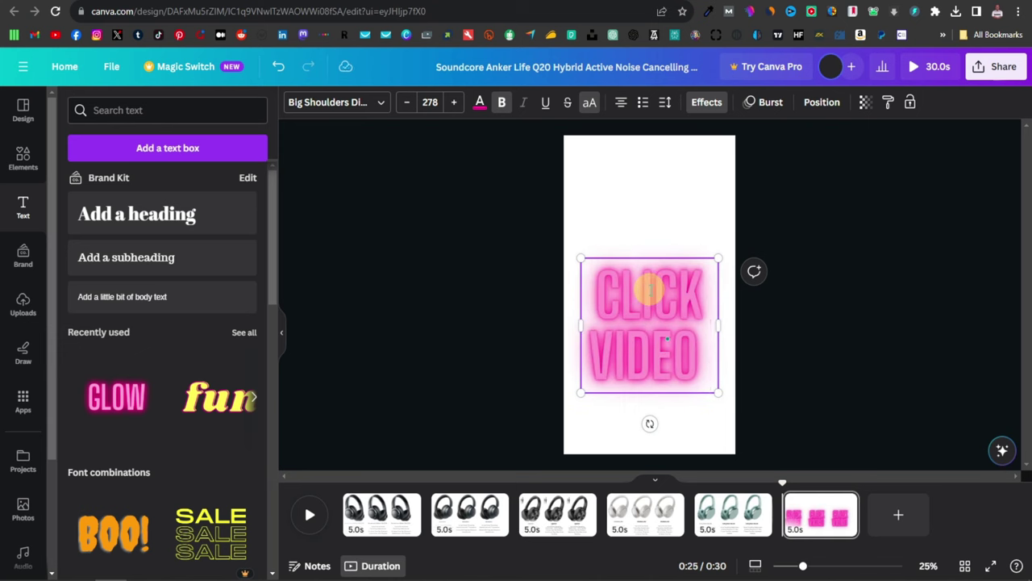
pyautogui.write('FOR MORE')
pyautogui.moveTo(703, 376); pyautogui.dragTo(675, 307)
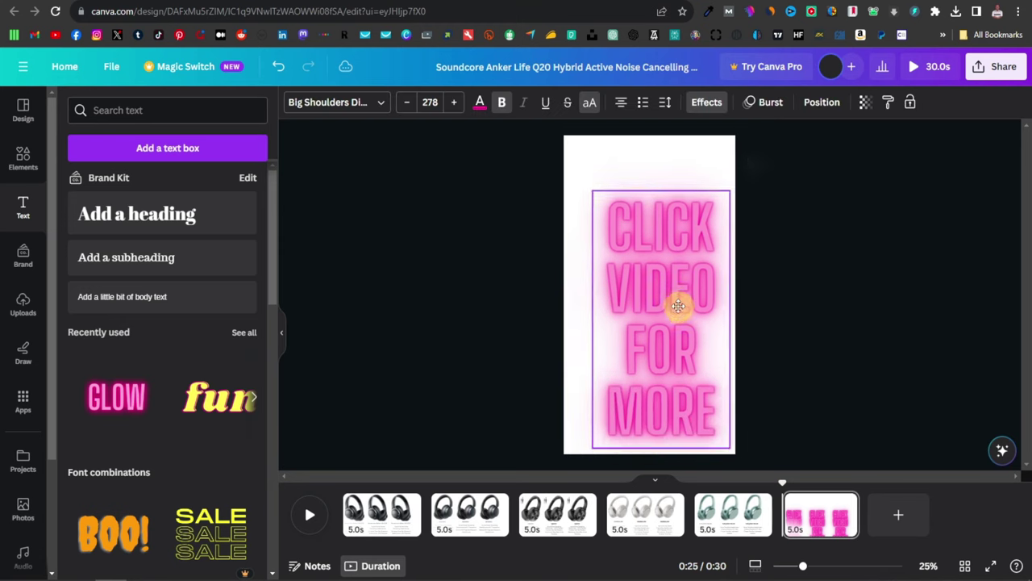
pyautogui.doubleClick(654, 254)
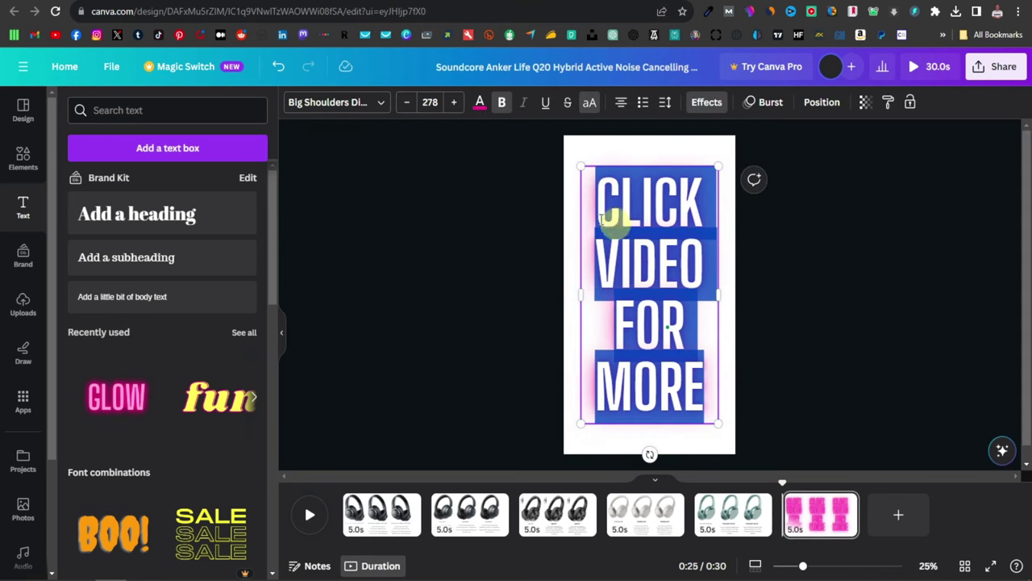
pyautogui.click(719, 289)
# Try Shadow and Lift on 'CLICK VIDEO FOR MORE', then set its text effect to None
pyautogui.click(660, 291)
pyautogui.click(706, 103)
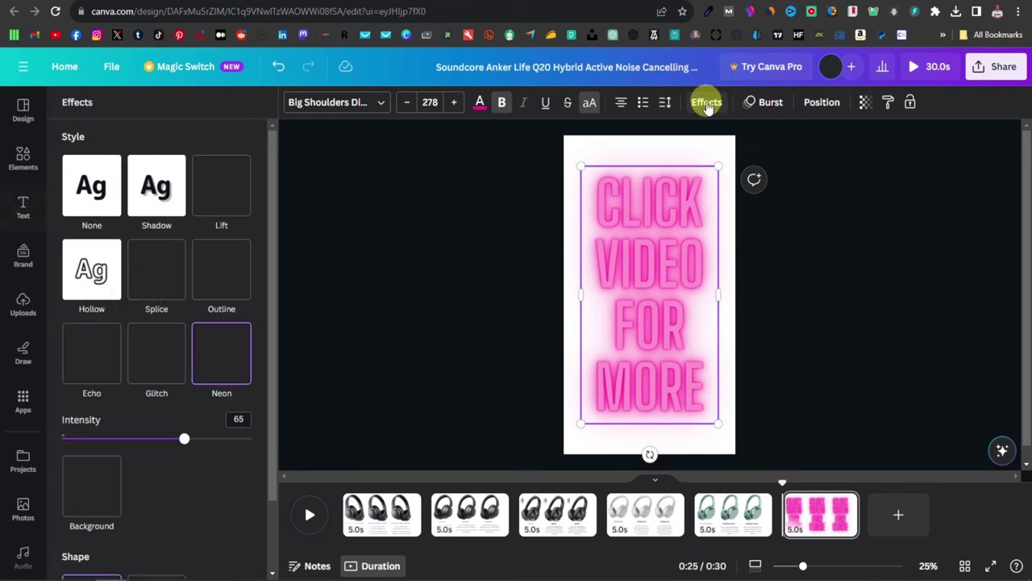
pyautogui.click(94, 187)
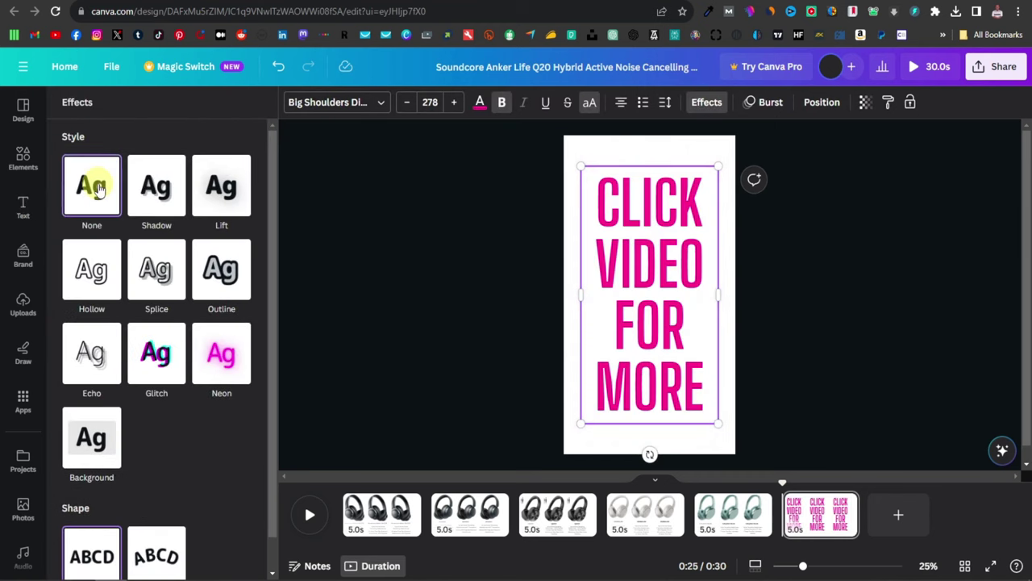
pyautogui.click(158, 197)
pyautogui.click(214, 184)
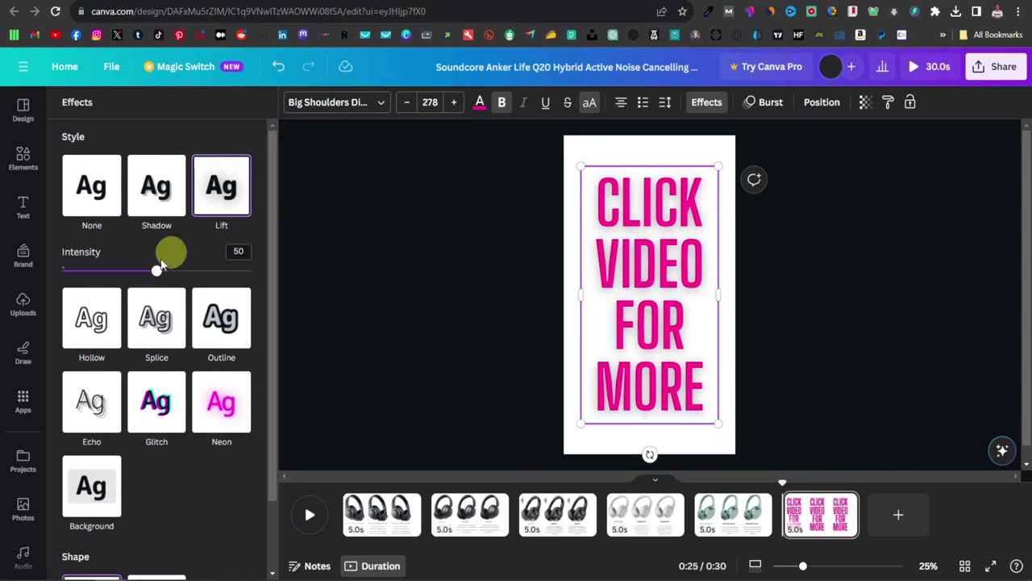
pyautogui.click(91, 184)
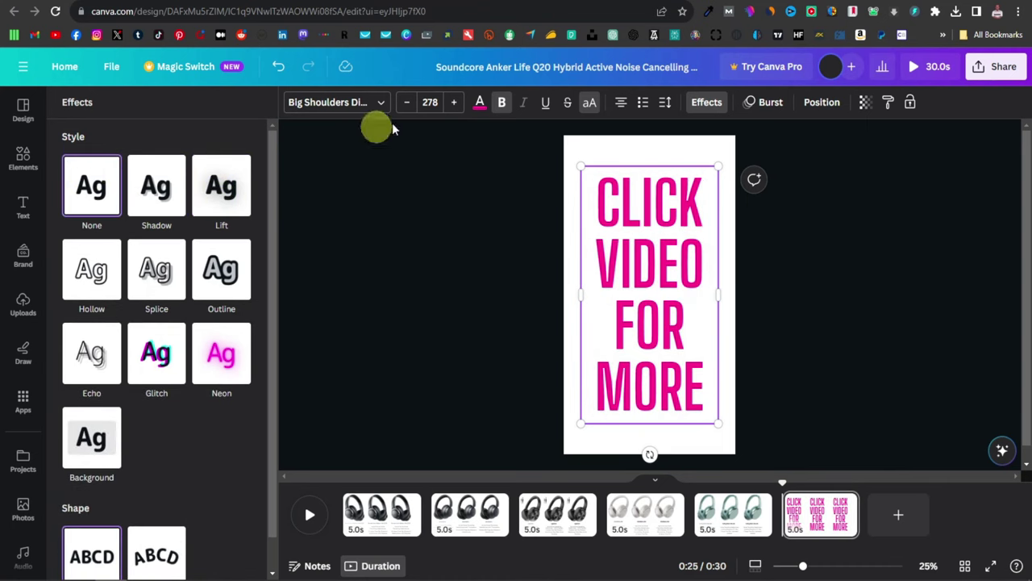
pyautogui.press('Escape')
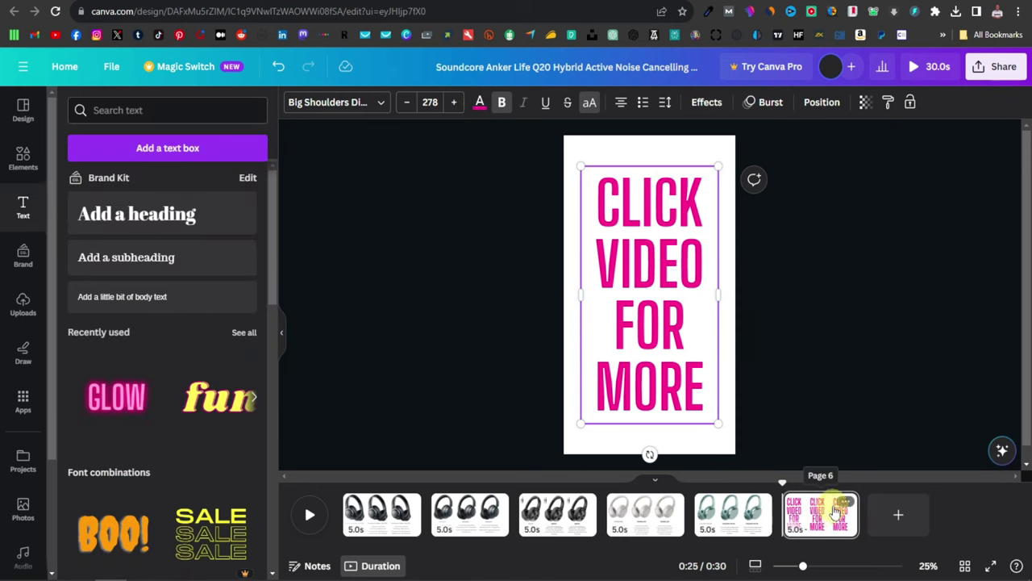
pyautogui.moveTo(783, 474)
pyautogui.mouseDown()
pyautogui.moveTo(804, 487)
pyautogui.moveTo(790, 482)
pyautogui.mouseUp()
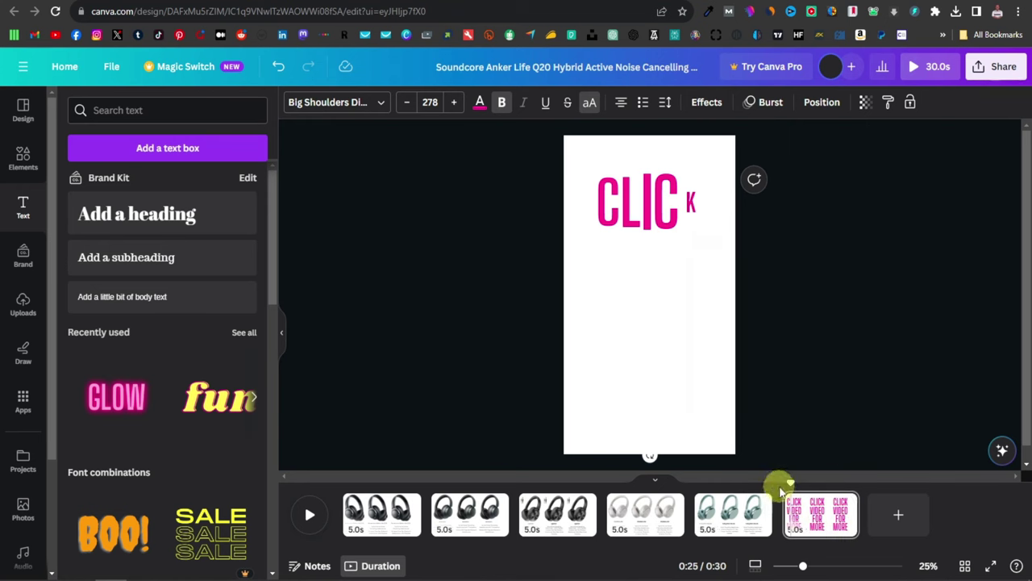
pyautogui.moveTo(795, 483); pyautogui.dragTo(330, 489)
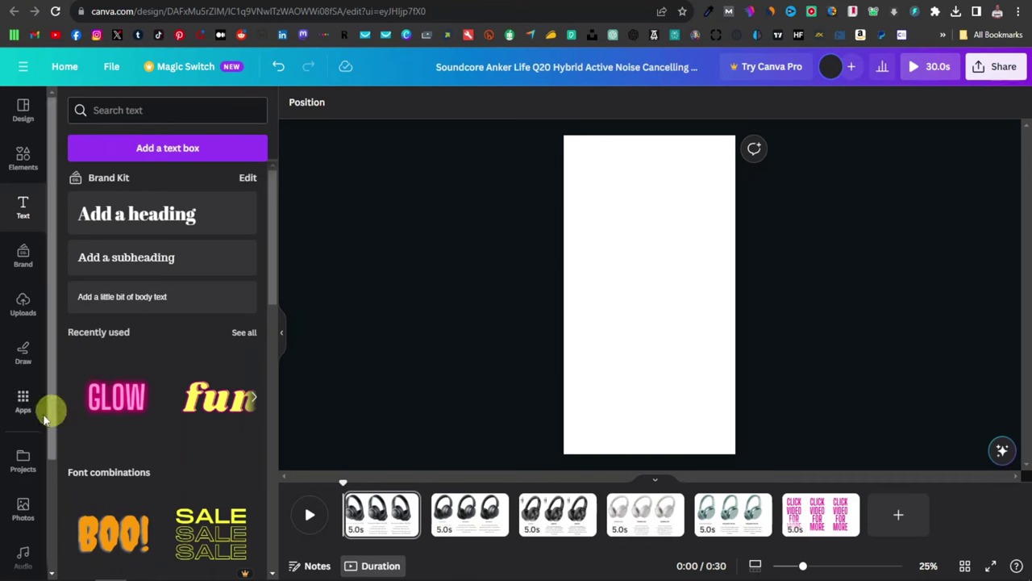
# Open Canva's Audio panel and list all recently used tracks, such as Ukulele Song and Video Game Blockbuster
pyautogui.scroll(-2, 24, 330)
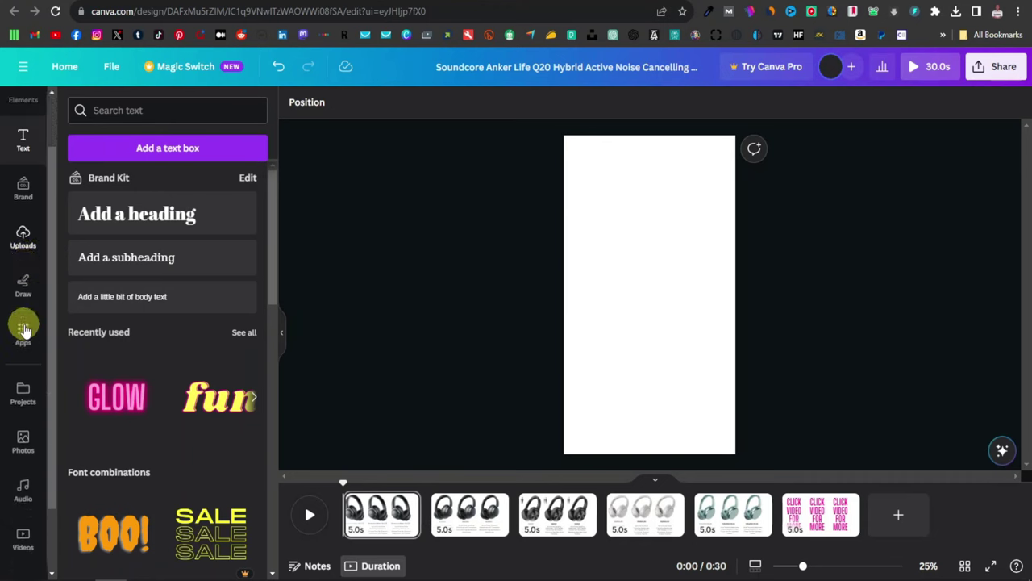
pyautogui.scroll(-1, 25, 331)
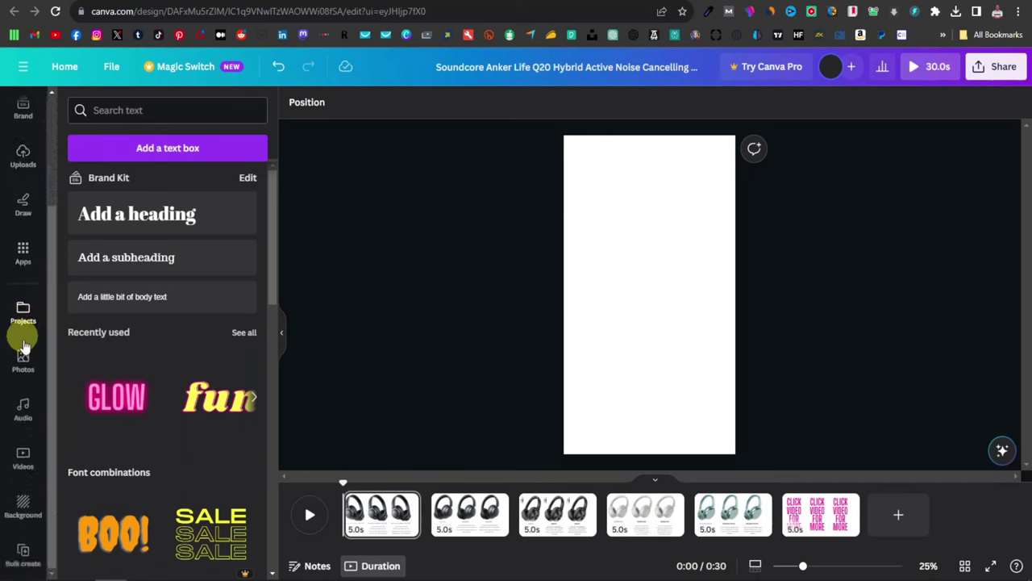
pyautogui.click(23, 409)
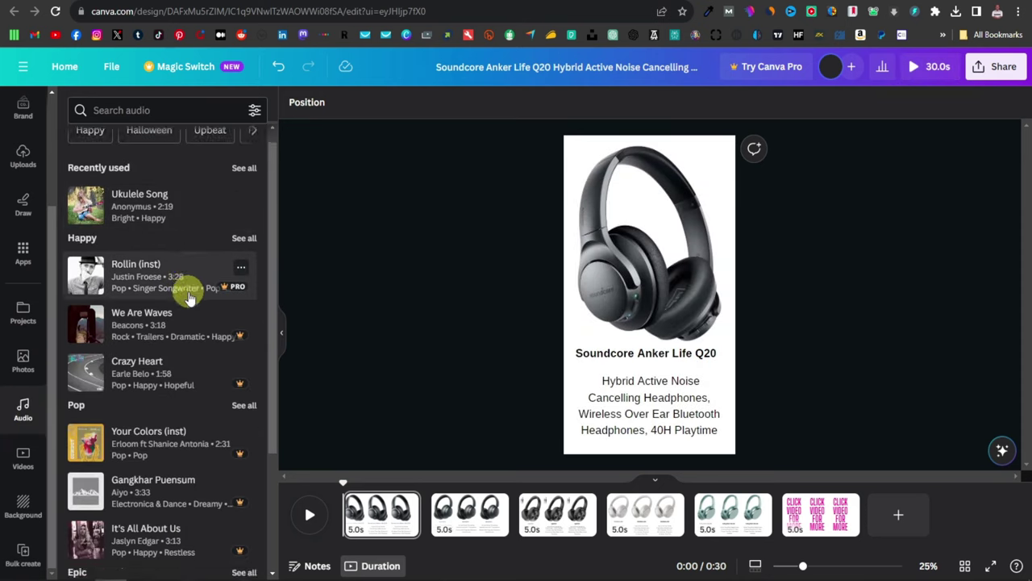
pyautogui.scroll(-5, 156, 394)
pyautogui.scroll(-3, 156, 393)
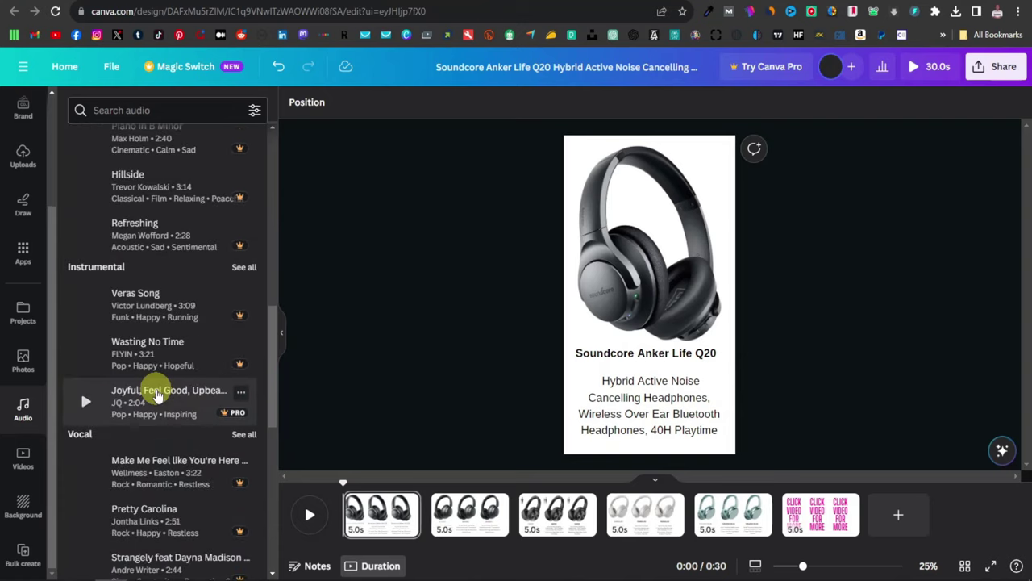
pyautogui.scroll(10, 155, 395)
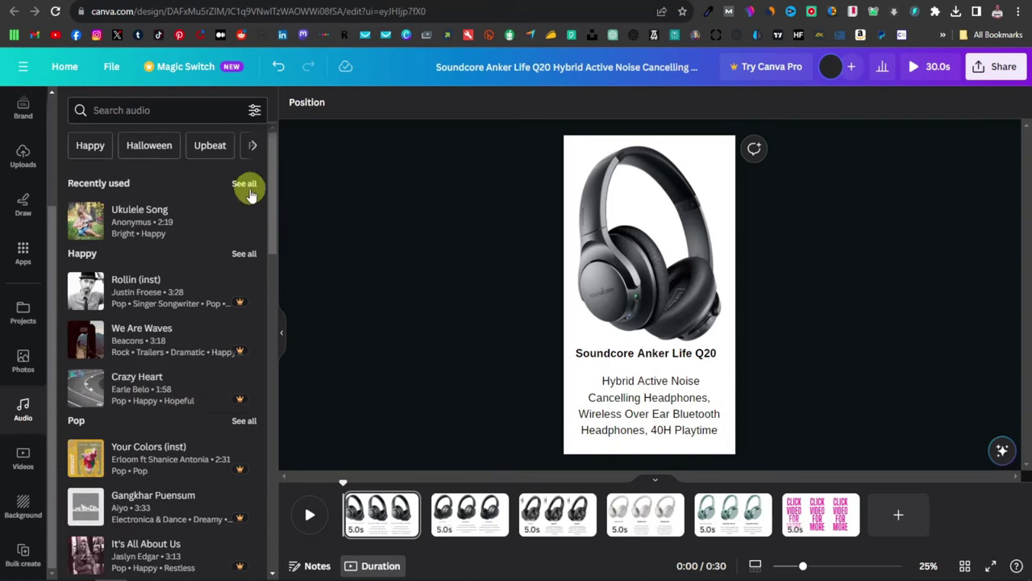
pyautogui.click(245, 184)
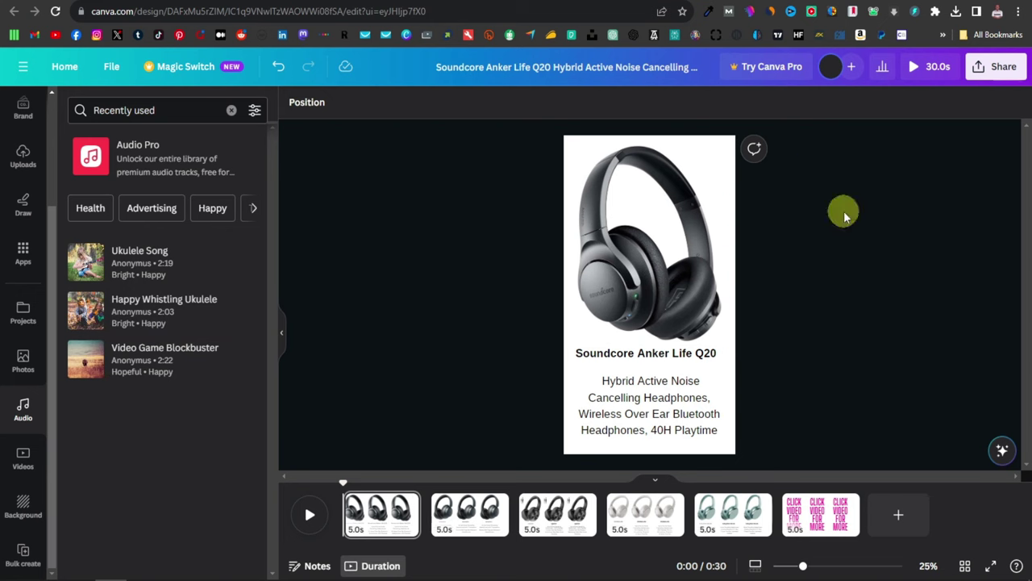
# Search 'youtube library' in a new tab and open the YouTube Studio Audio library
pyautogui.hotkey('ctrl', 't')
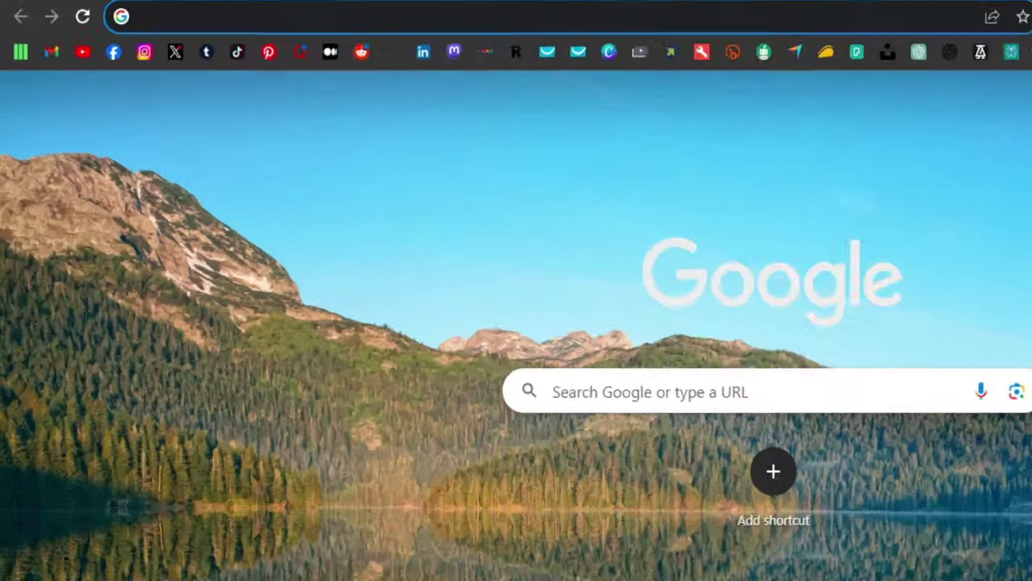
pyautogui.write('youtube library')
pyautogui.press('Return')
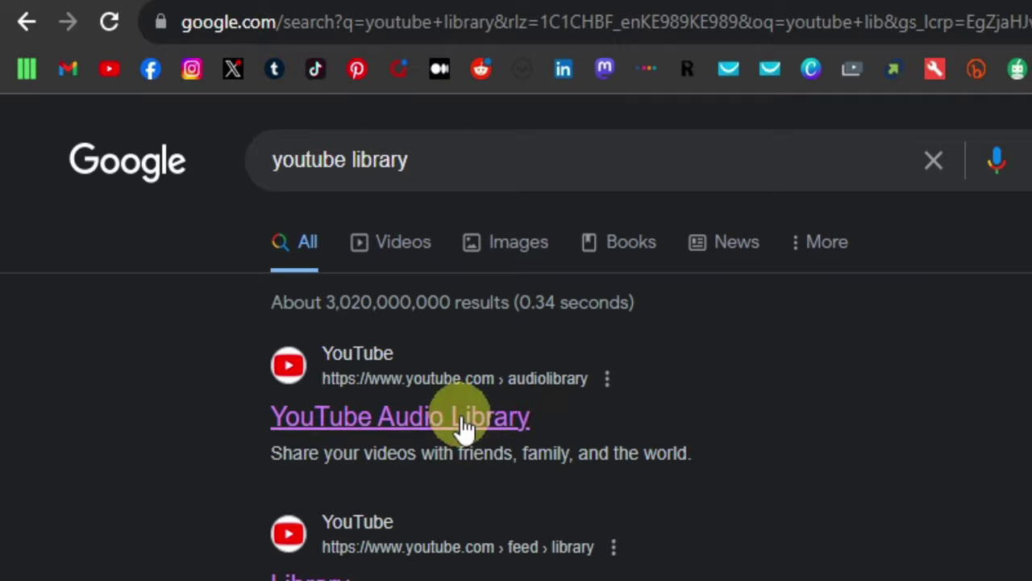
pyautogui.click(465, 427)
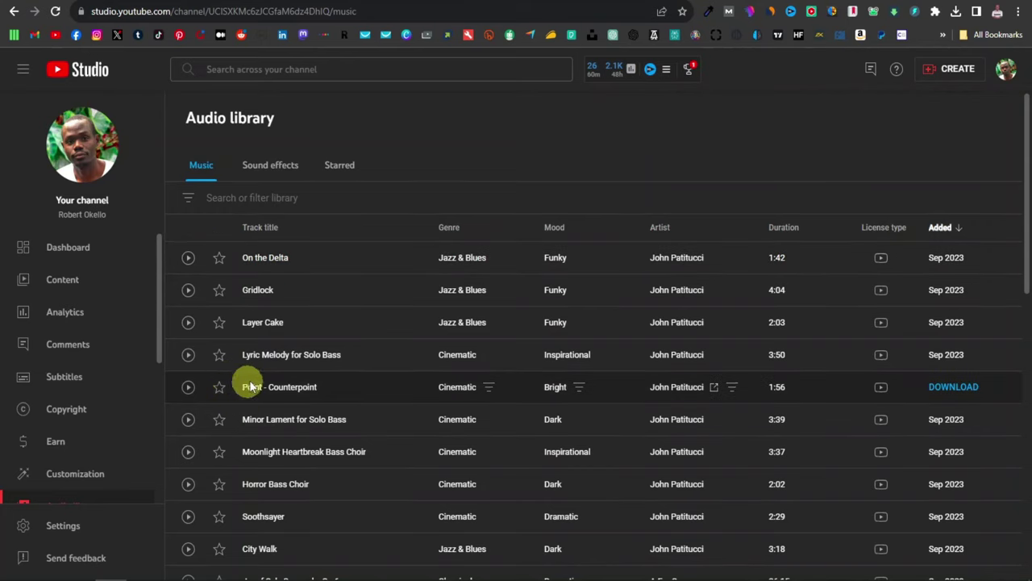
# Download the On the Delta track as an MP3 and return to the Canva design
pyautogui.scroll(-5, 216, 371)
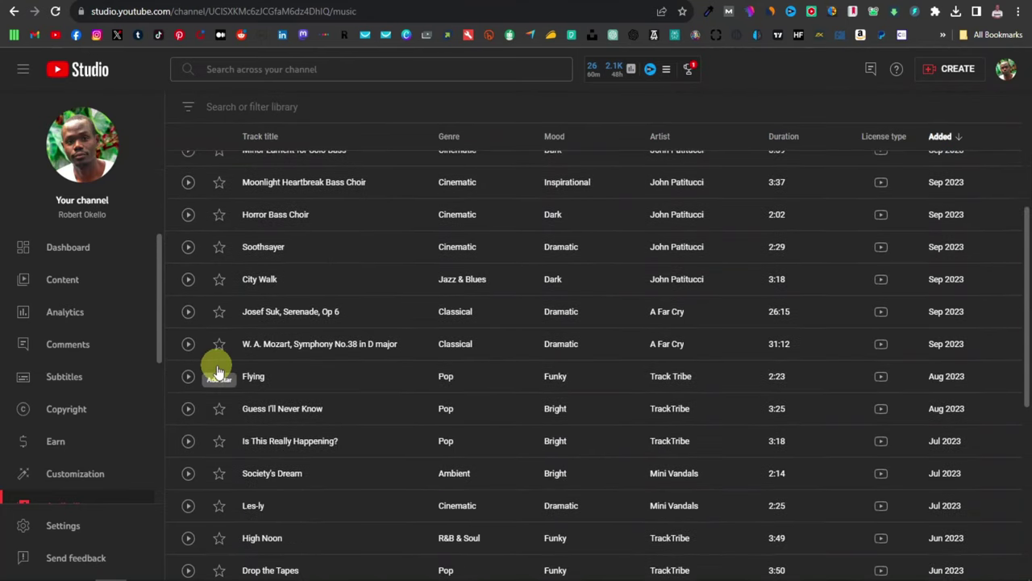
pyautogui.scroll(-4, 216, 371)
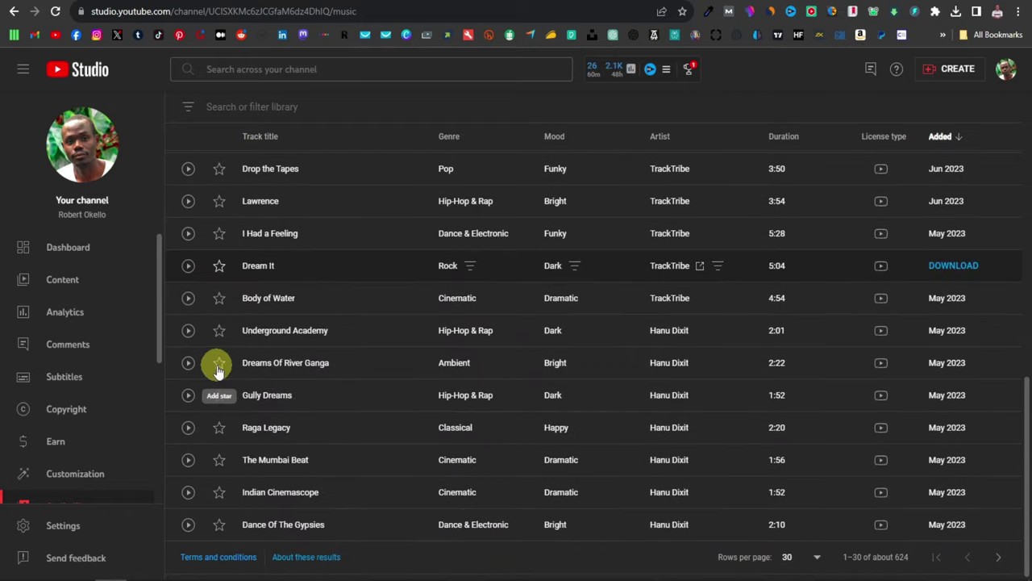
pyautogui.scroll(5, 217, 371)
pyautogui.scroll(5, 216, 367)
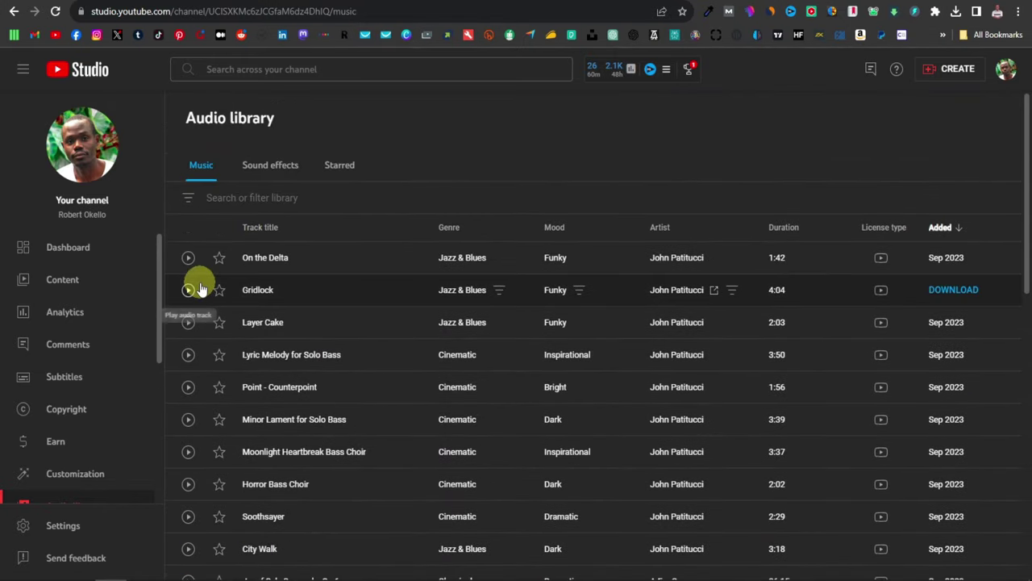
pyautogui.click(189, 199)
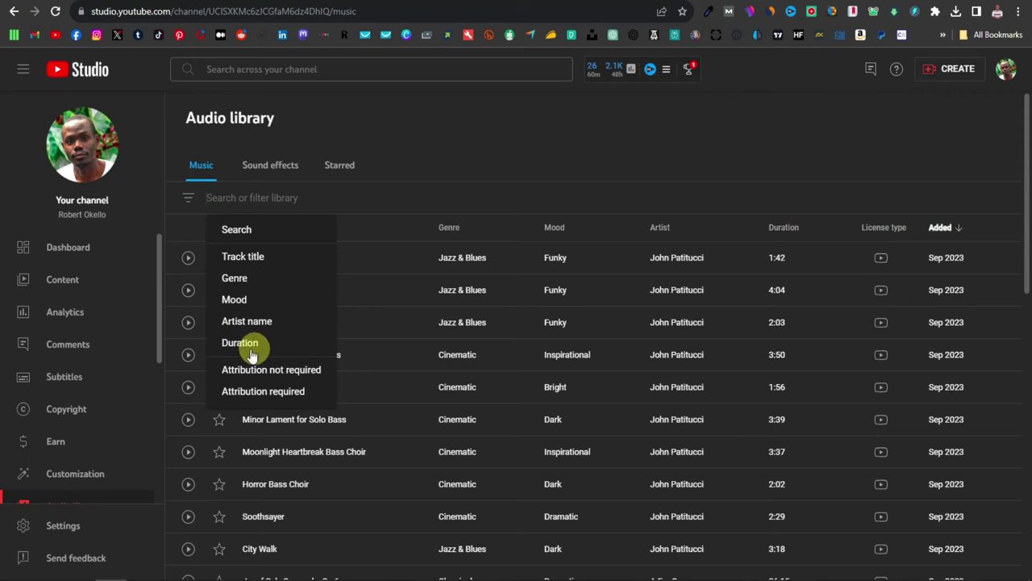
pyautogui.click(466, 134)
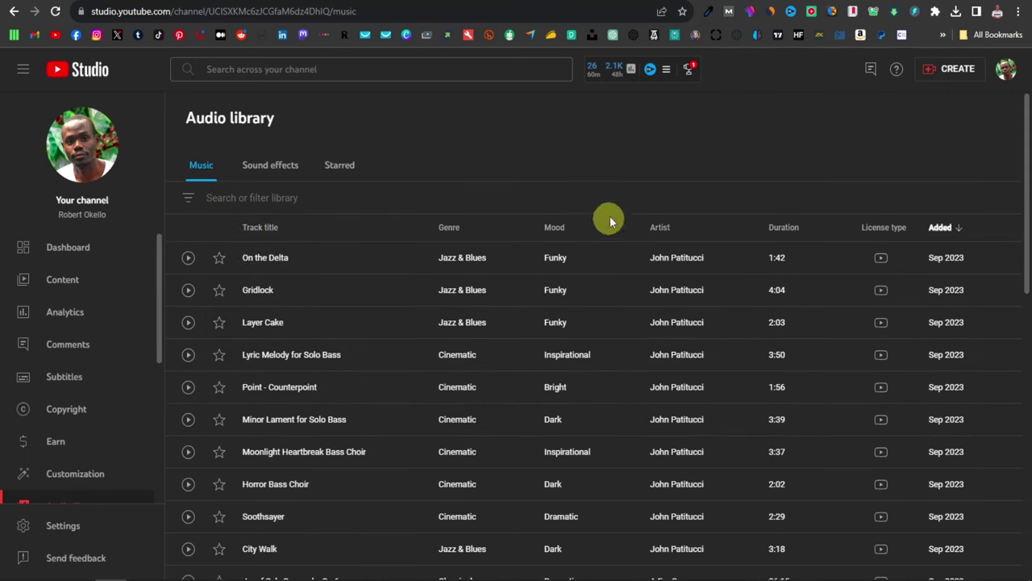
pyautogui.click(955, 261)
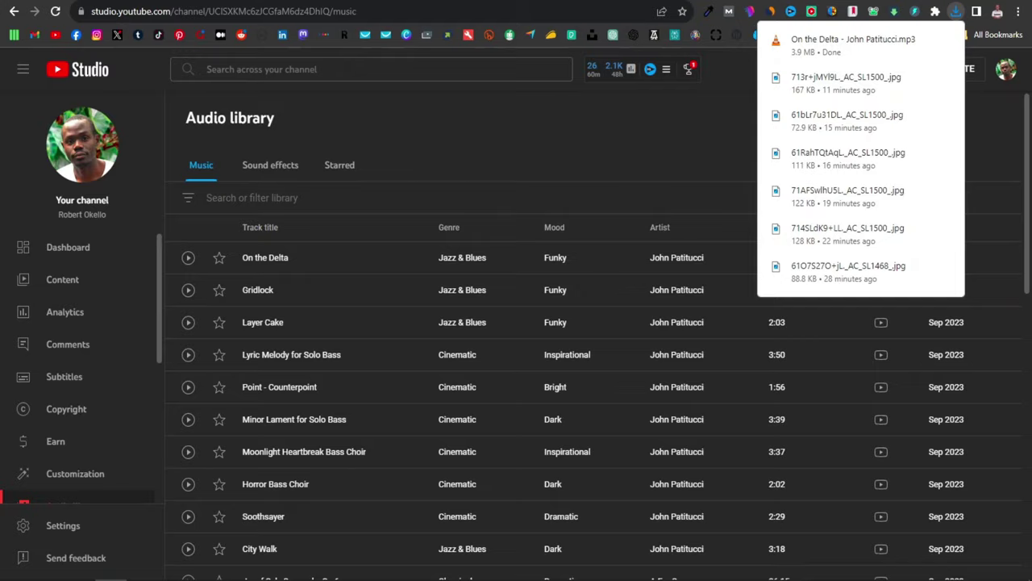
pyautogui.hotkey('ctrl', 'Tab')
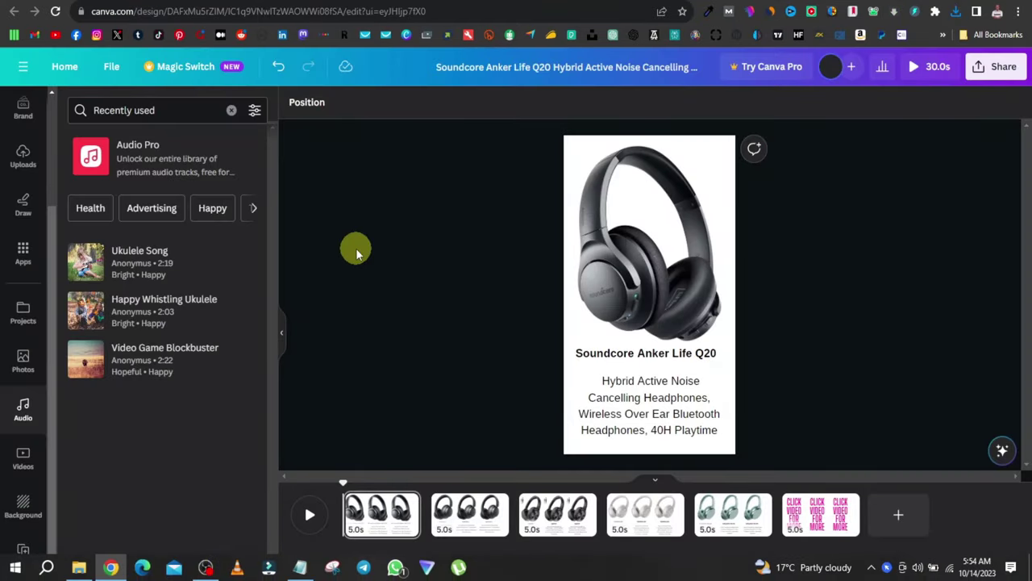
# Upload the On the Delta MP3 from Downloads into Canva as the 30-second soundtrack
pyautogui.moveTo(107, 569)
pyautogui.click(79, 518)
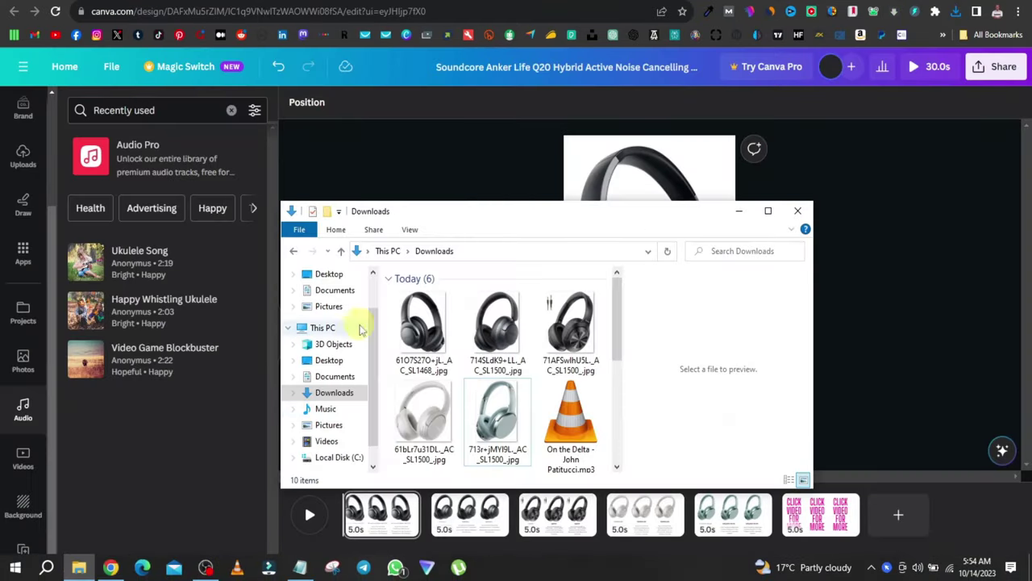
pyautogui.moveTo(569, 416); pyautogui.dragTo(341, 526)
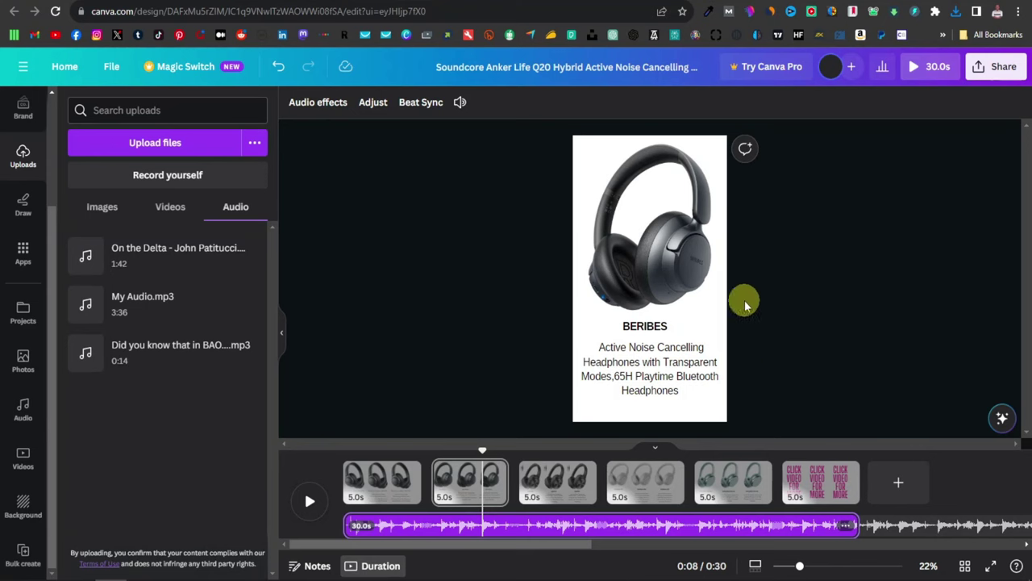
# Download all six pages as an MP4 video without saving download settings, then open a new tab
pyautogui.click(998, 71)
pyautogui.click(1004, 407)
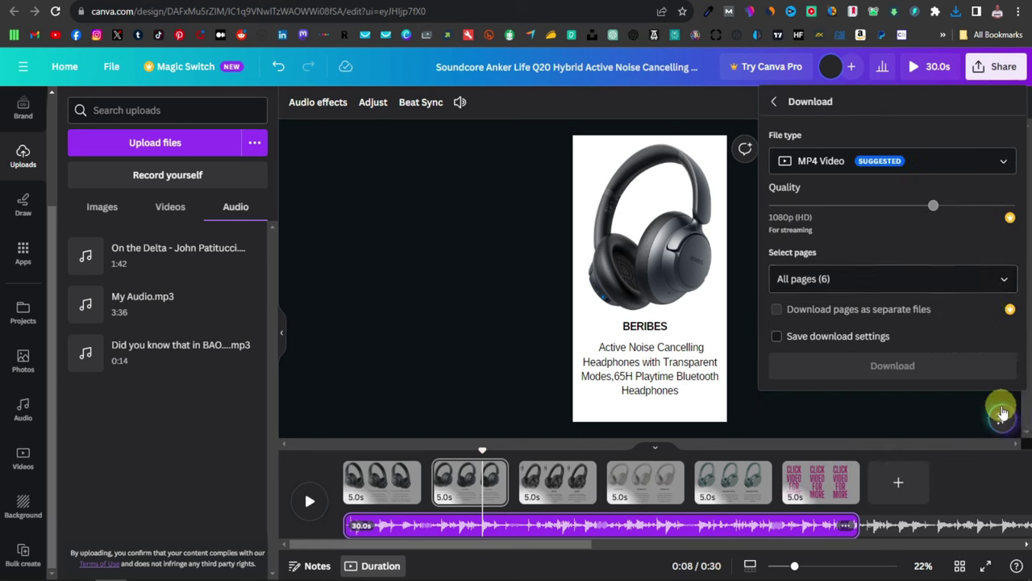
pyautogui.click(997, 340)
pyautogui.click(971, 370)
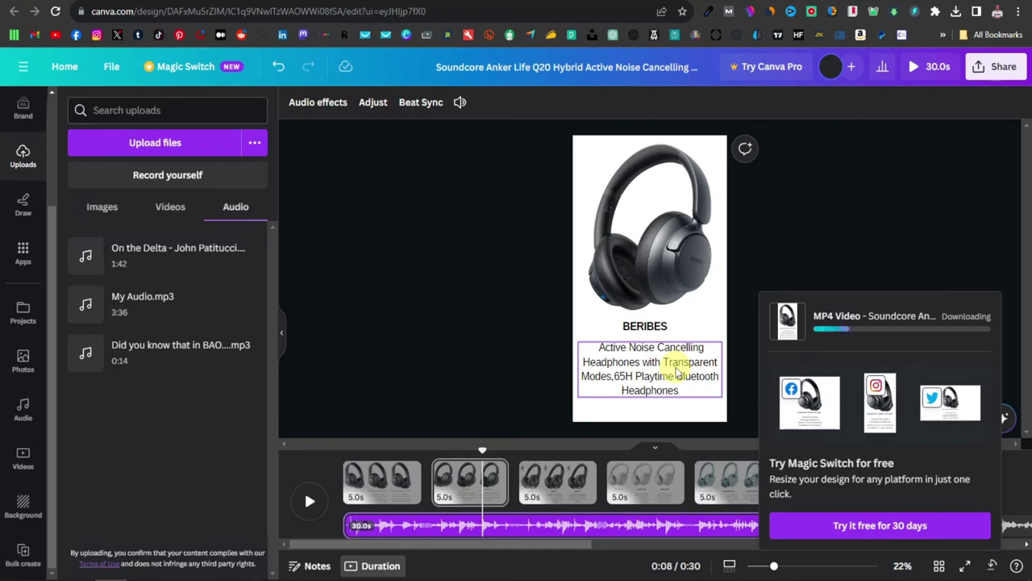
pyautogui.hotkey('ctrl', 't')
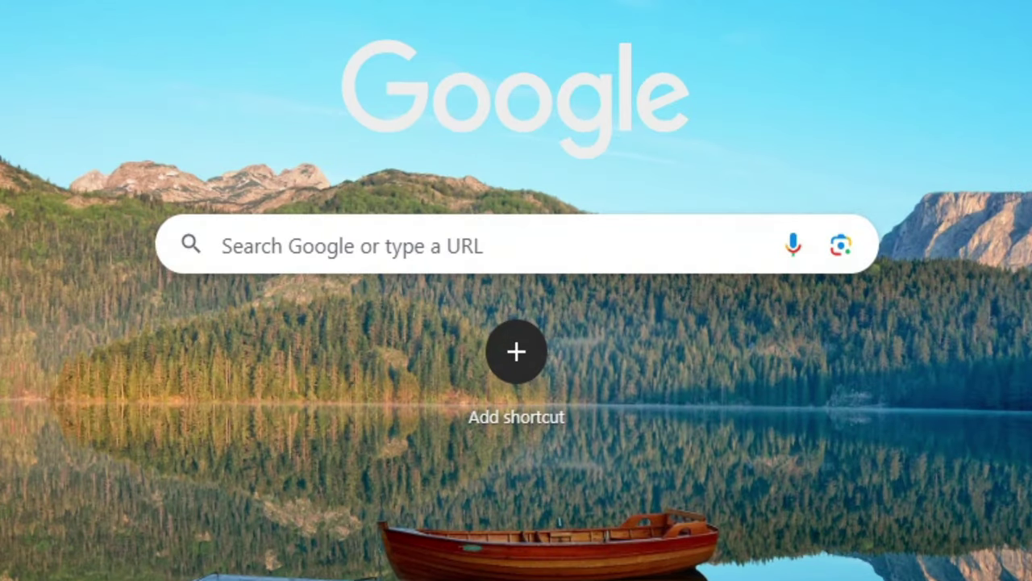
# Create a blank Google Doc and insert the Soundcore headphone photo from Downloads
pyautogui.click(912, 297)
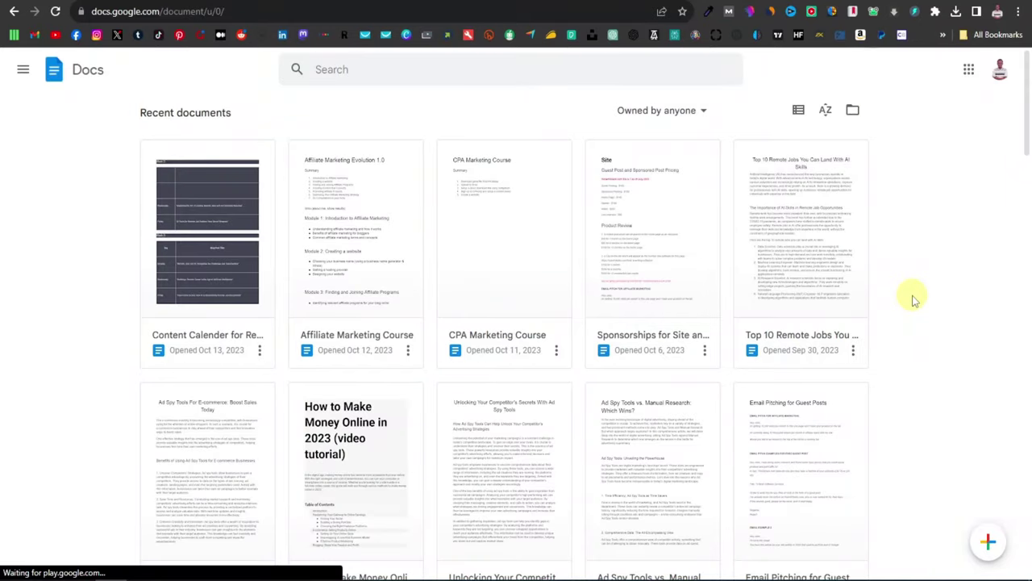
pyautogui.click(986, 542)
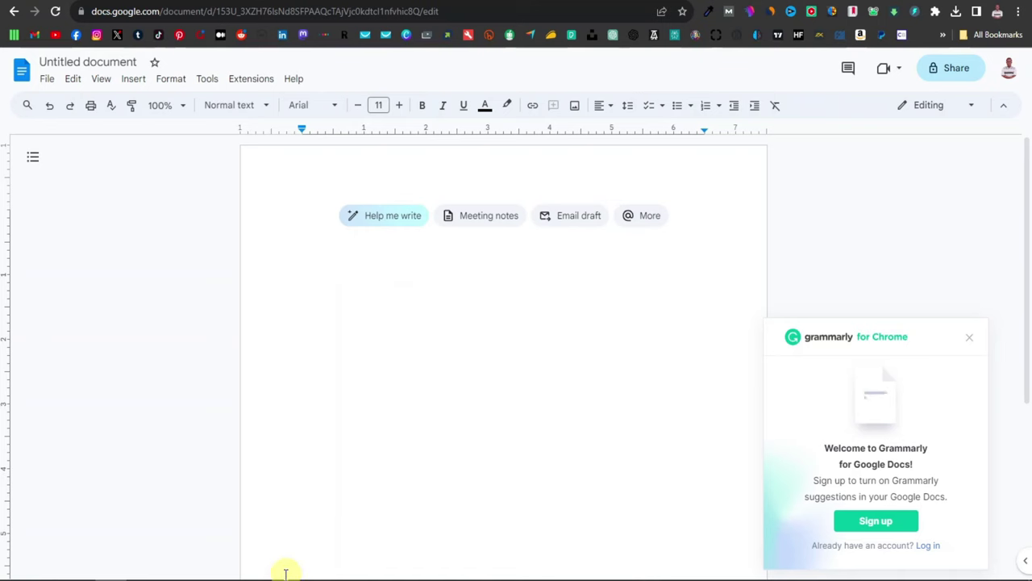
pyautogui.click(79, 567)
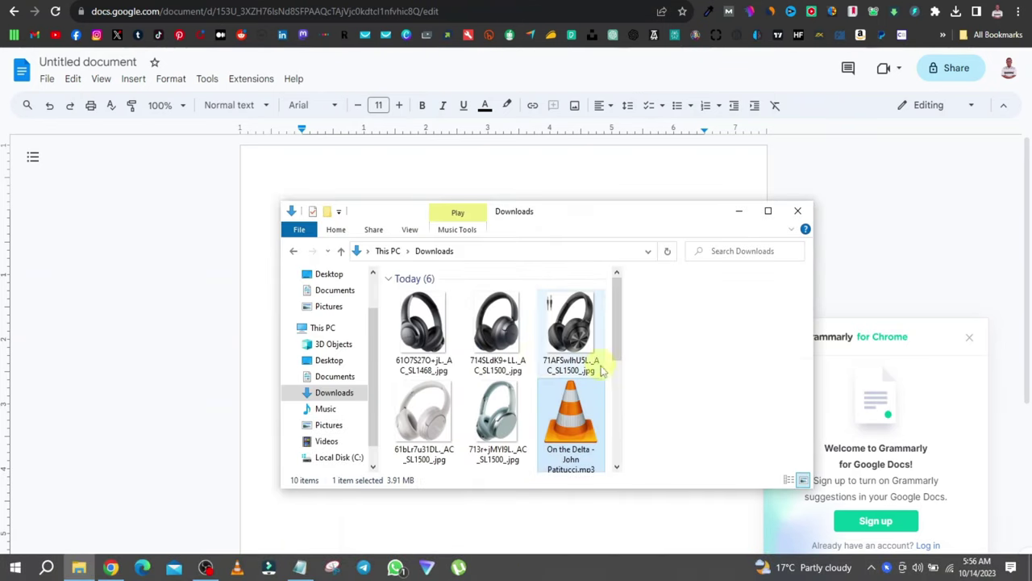
pyautogui.moveTo(420, 351); pyautogui.dragTo(265, 218)
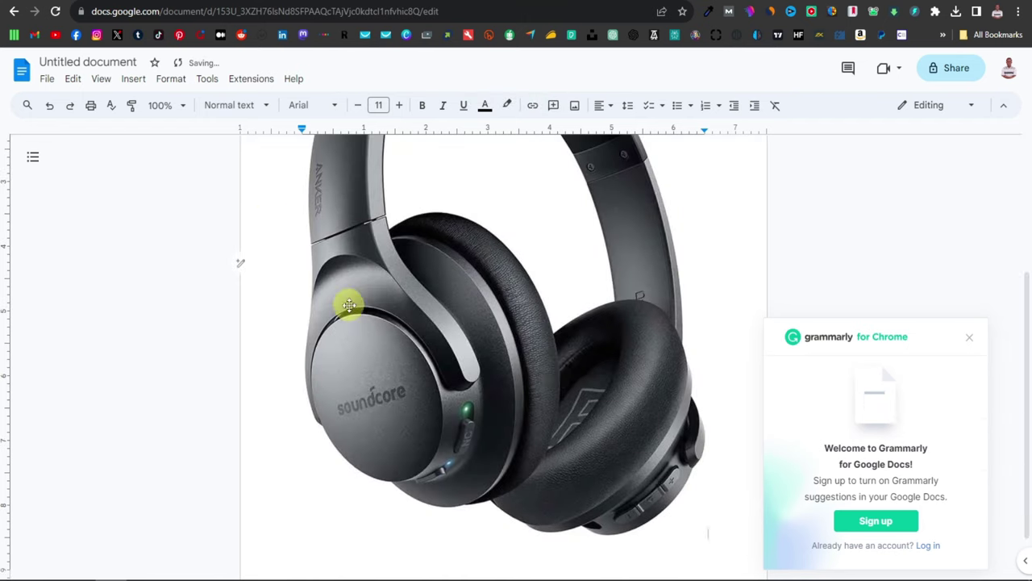
# Shrink the headphone photo to a small thumbnail and return to the Amazon results
pyautogui.click(564, 370)
pyautogui.moveTo(712, 536); pyautogui.dragTo(509, 266)
pyautogui.scroll(3, 637, 410)
pyautogui.moveTo(510, 490); pyautogui.dragTo(419, 367)
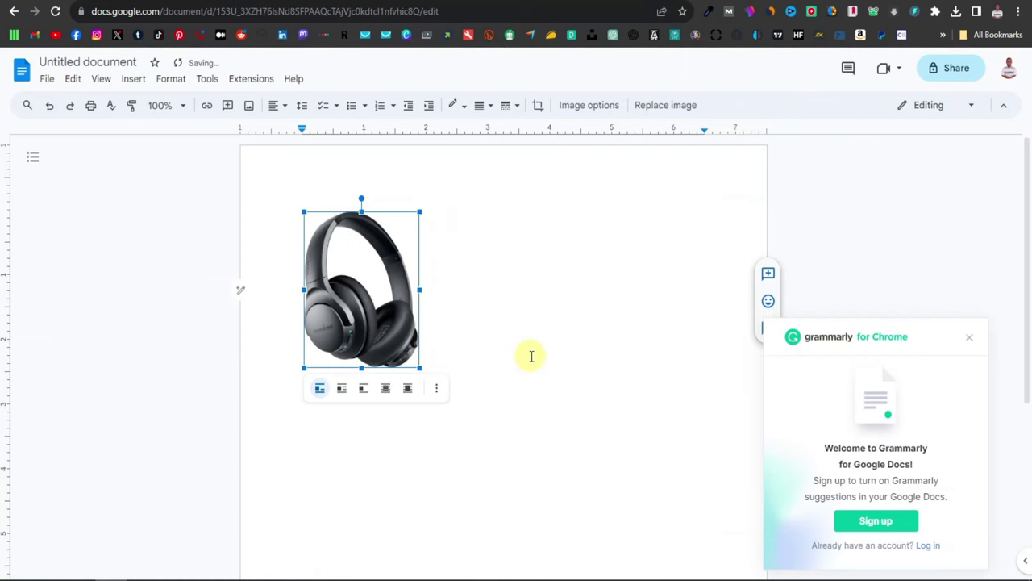
pyautogui.click(532, 355)
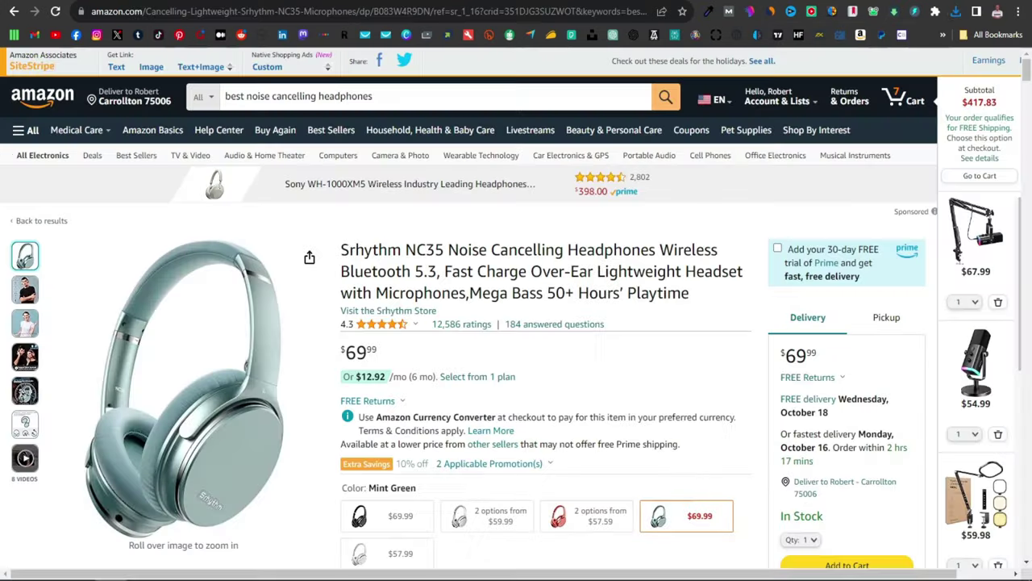
pyautogui.hotkey('alt', 'Left')
# Copy the full Soundcore Anker Life Q20 listing title from the Amazon results
pyautogui.scroll(20, 369, 378)
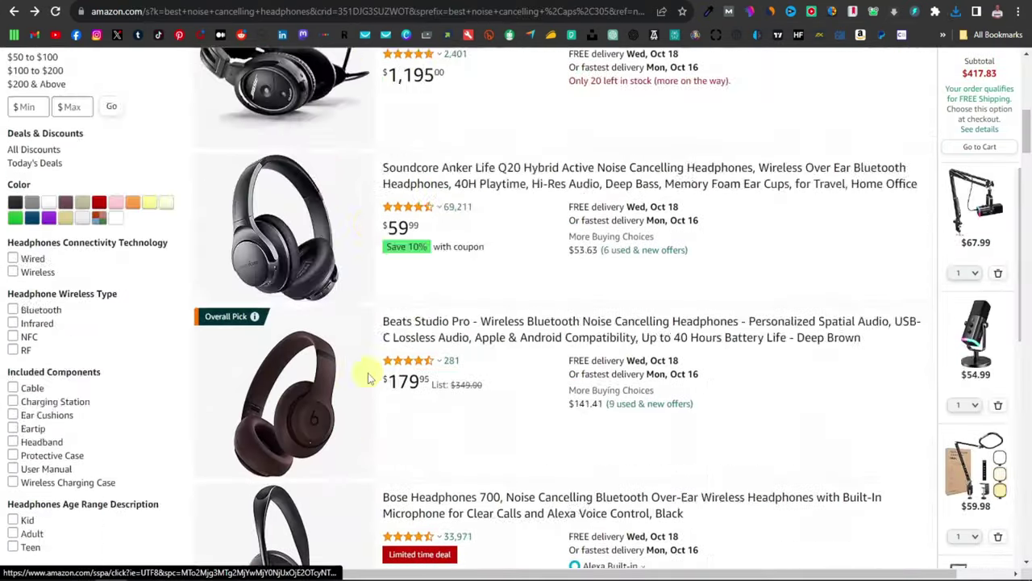
pyautogui.scroll(-6, 368, 378)
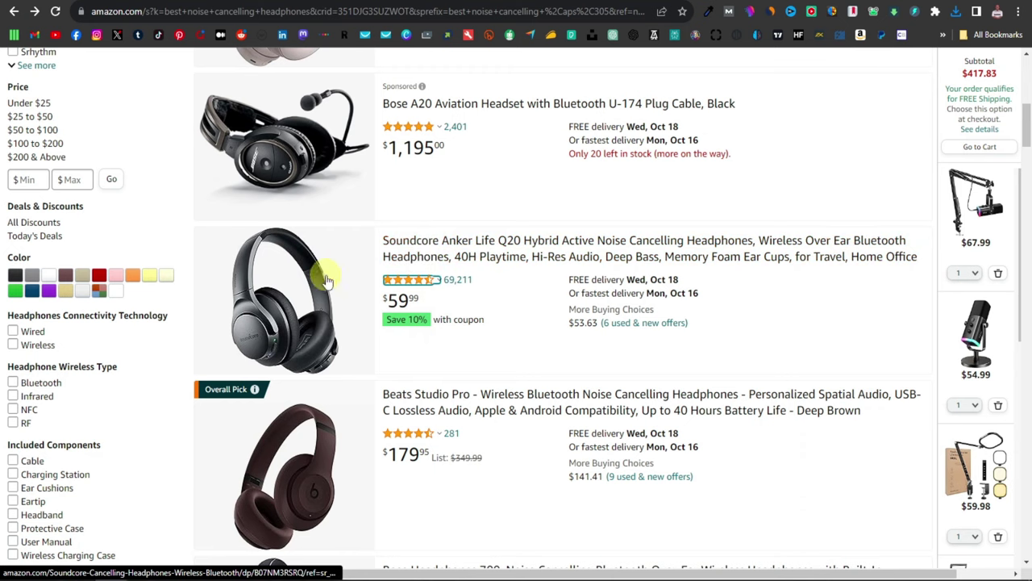
pyautogui.moveTo(382, 240); pyautogui.dragTo(914, 254)
pyautogui.rightClick(603, 250)
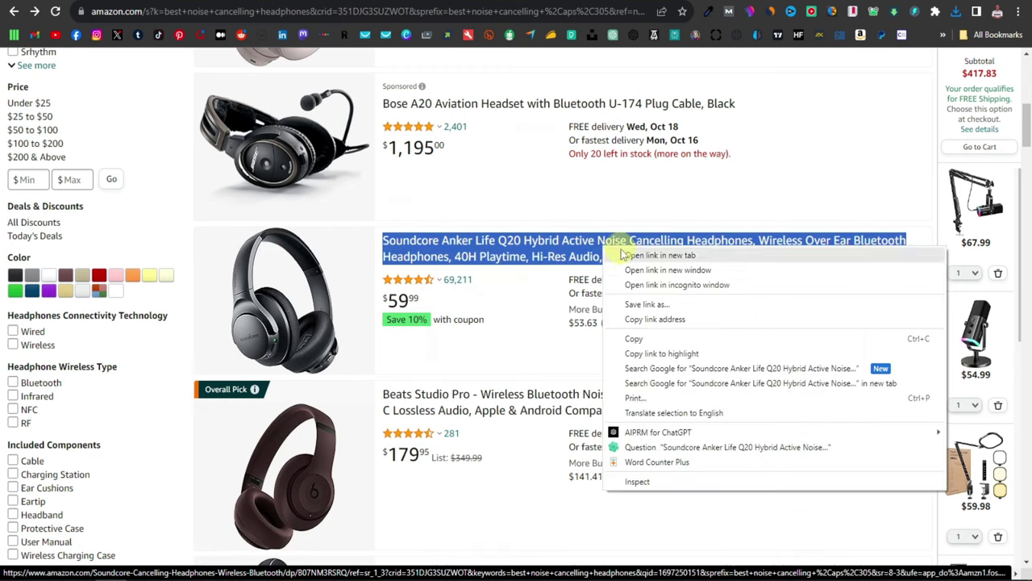
pyautogui.click(650, 338)
# Paste the title beneath the headphone photo in the Doc, then return to Amazon
pyautogui.hotkey('ctrl', 'Tab')
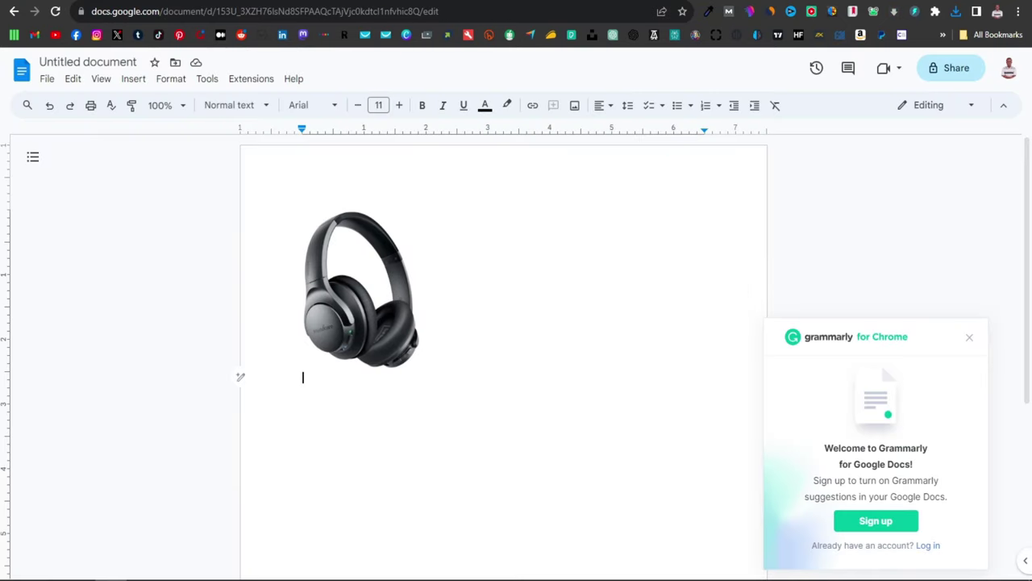
pyautogui.rightClick(340, 388)
pyautogui.click(396, 176)
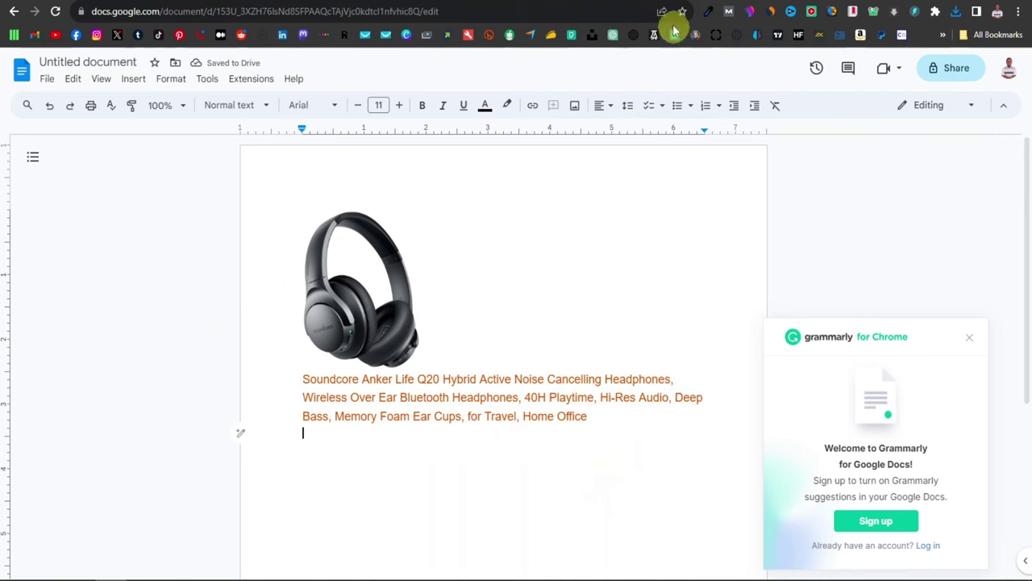
pyautogui.hotkey('ctrl', 'Tab')
# Open the Soundcore Life Q20 product page and copy its details from Brand to Connectivity Technology
pyautogui.click(520, 257)
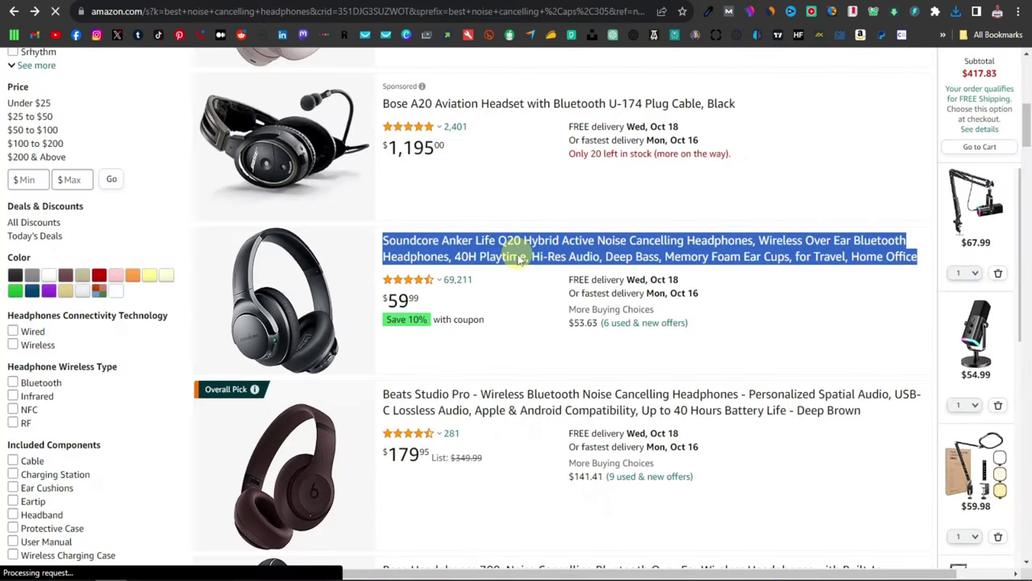
pyautogui.scroll(-3, 519, 259)
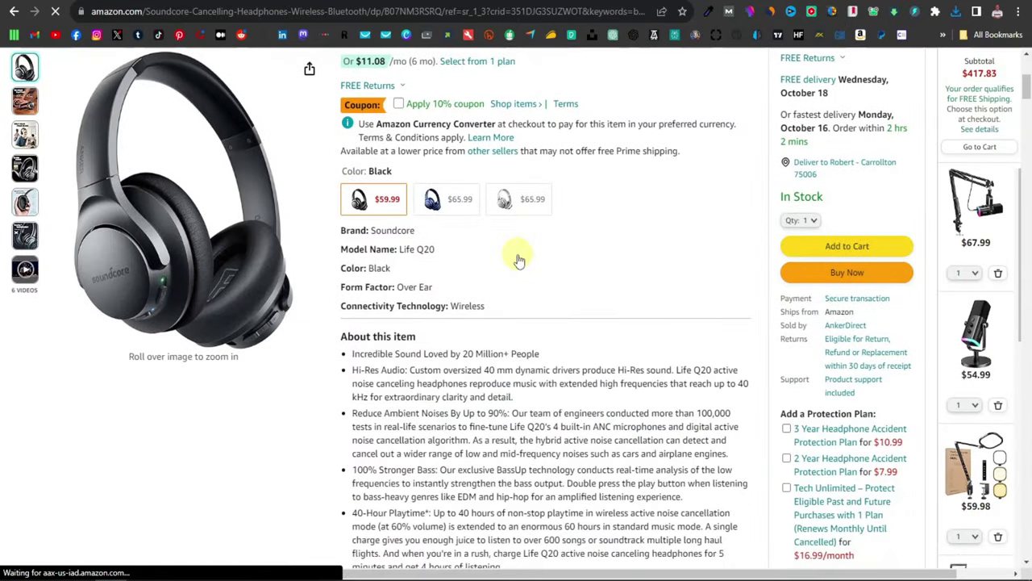
pyautogui.scroll(-1, 466, 297)
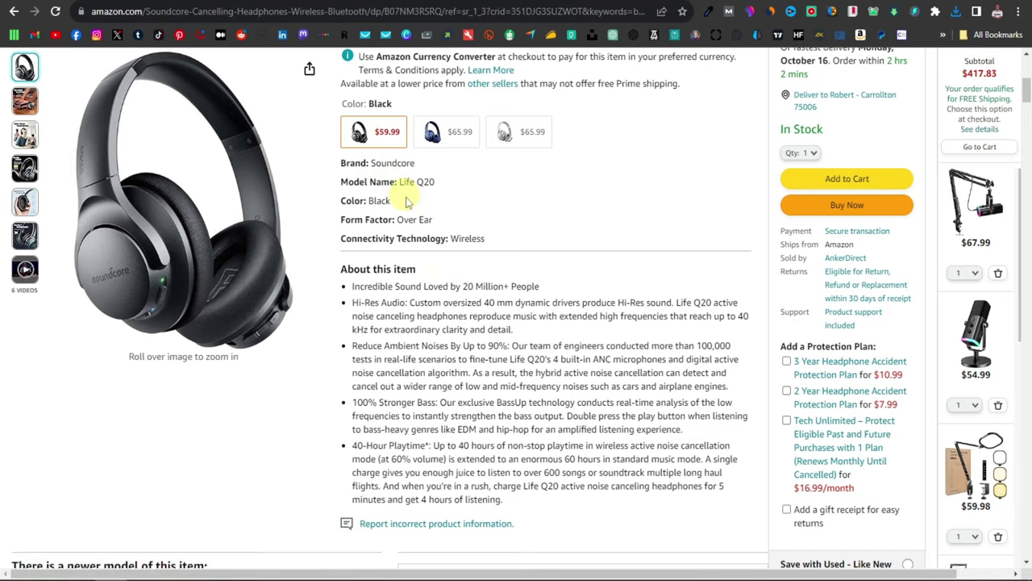
pyautogui.scroll(-2, 421, 323)
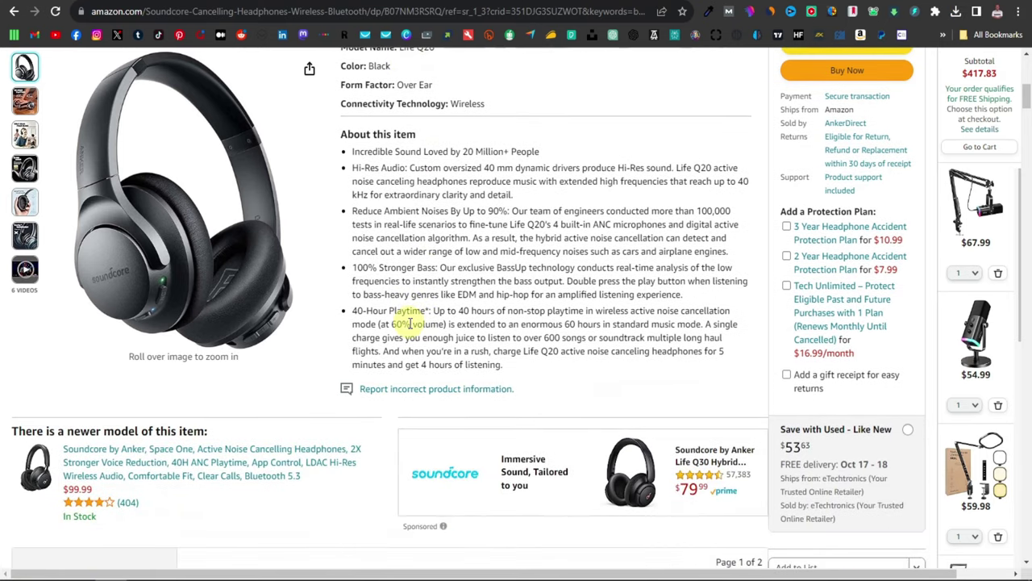
pyautogui.scroll(2, 410, 322)
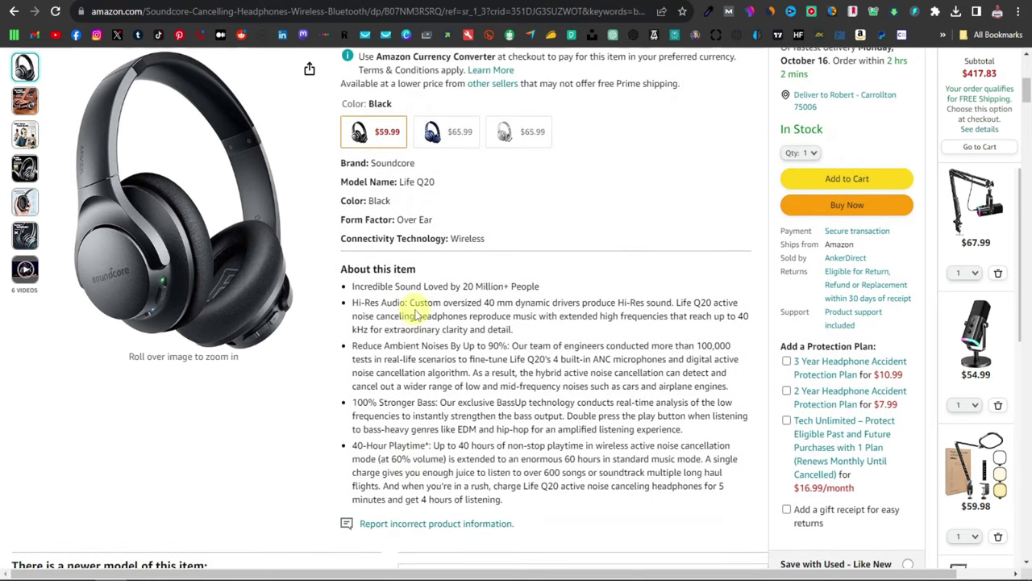
pyautogui.moveTo(342, 163); pyautogui.dragTo(508, 246)
pyautogui.rightClick(376, 214)
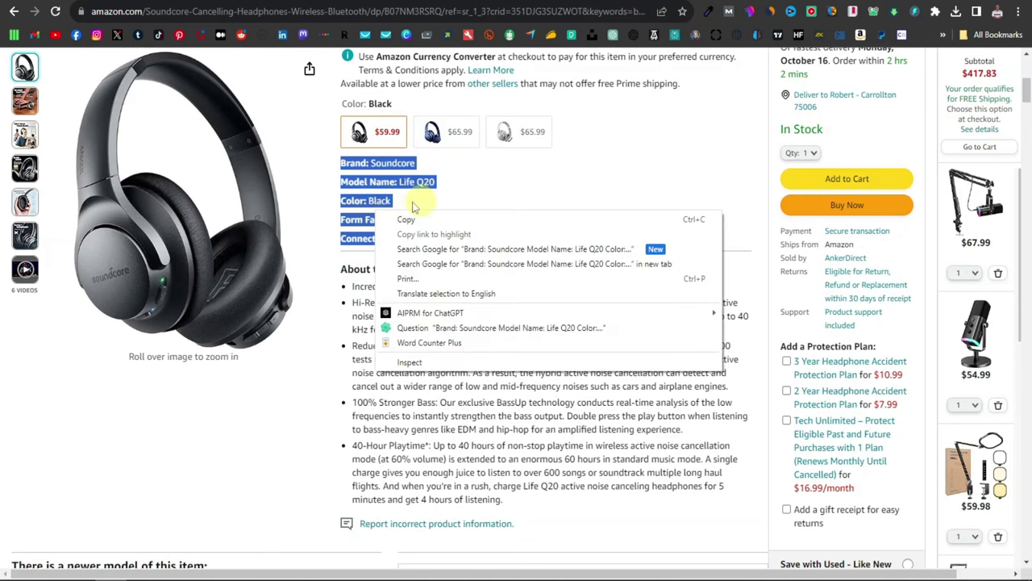
pyautogui.click(411, 220)
# Paste the Brand-to-Connectivity Technology details under the title, then go back to the Amazon page top
pyautogui.hotkey('alt', 'Tab')
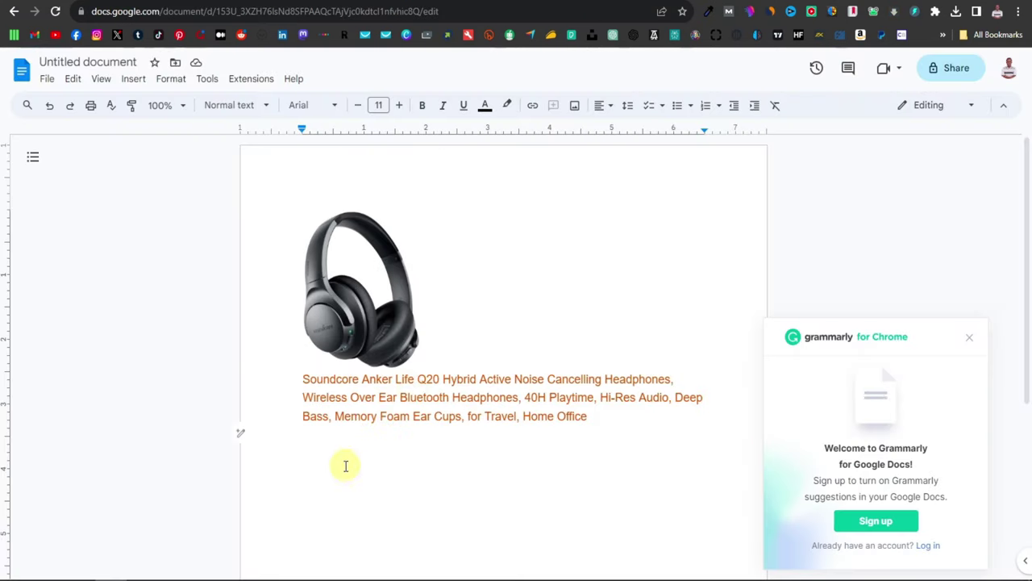
pyautogui.hotkey('ctrl', 'v')
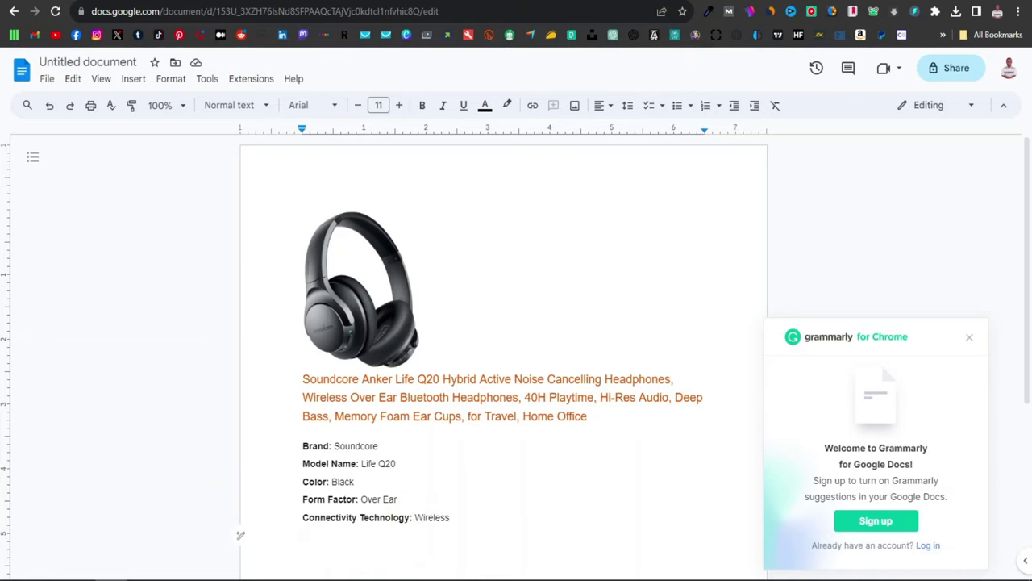
pyautogui.hotkey('ctrl', 'Tab')
pyautogui.scroll(5, 535, 277)
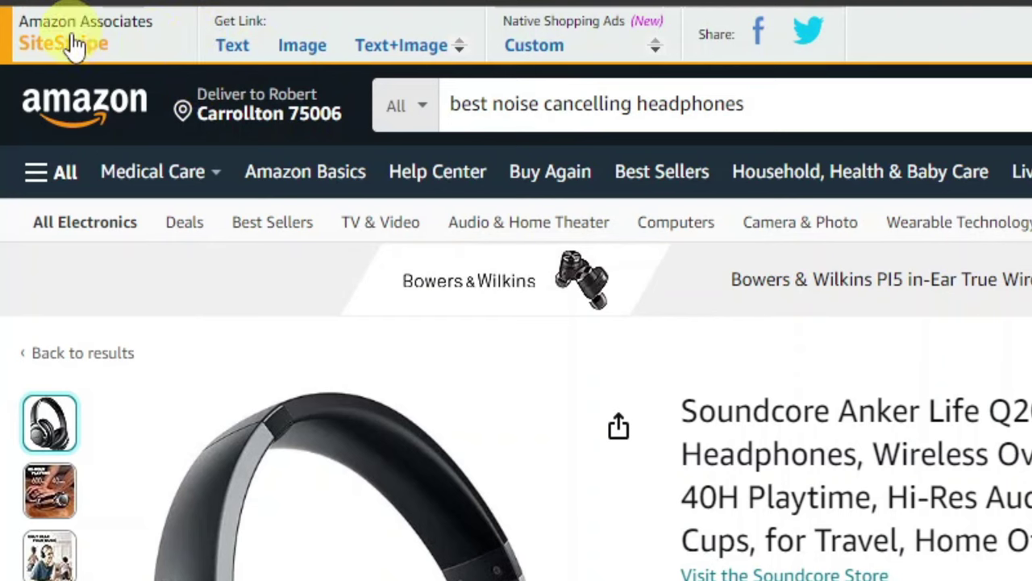
pyautogui.click(227, 50)
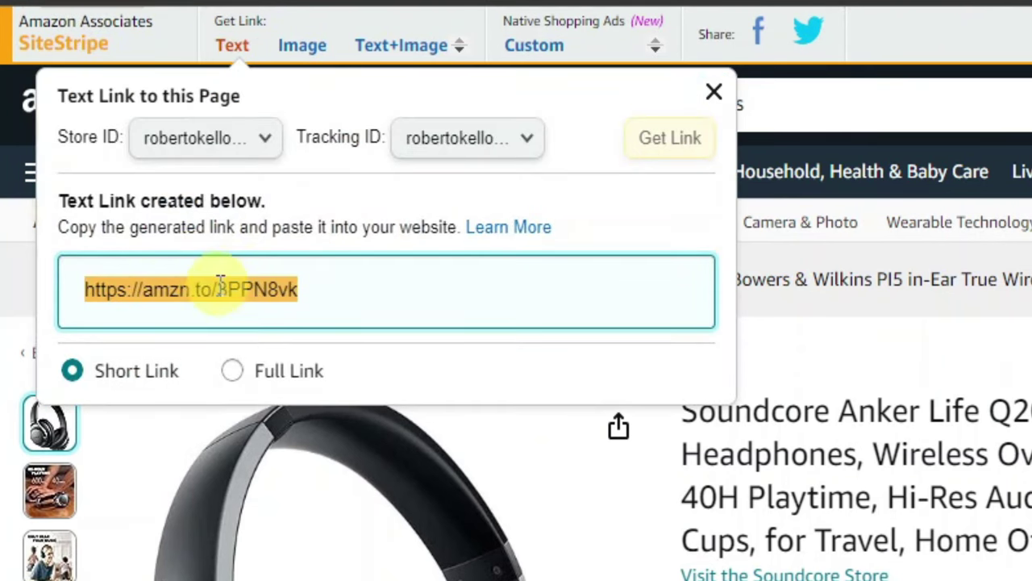
pyautogui.rightClick(222, 289)
pyautogui.click(308, 309)
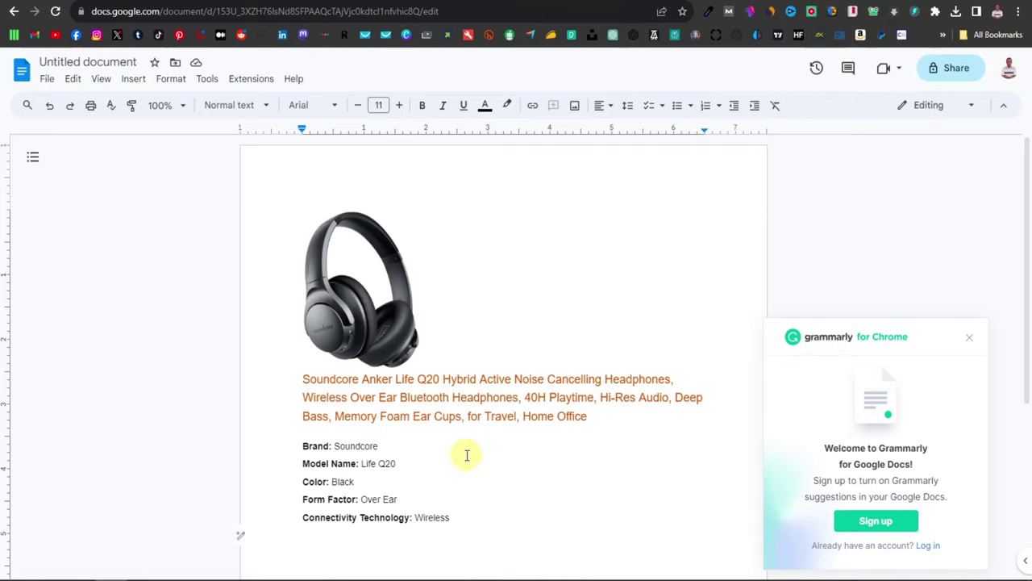
pyautogui.scroll(-3, 466, 455)
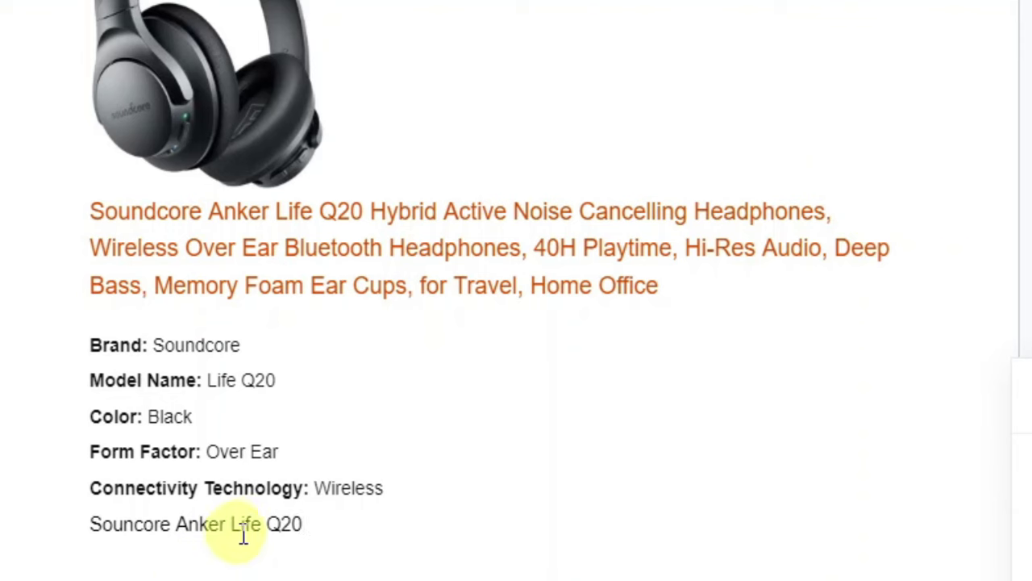
# Link the 'Souncore Anker Life Q20' line to the short Amazon URL
pyautogui.moveTo(91, 525); pyautogui.dragTo(315, 523)
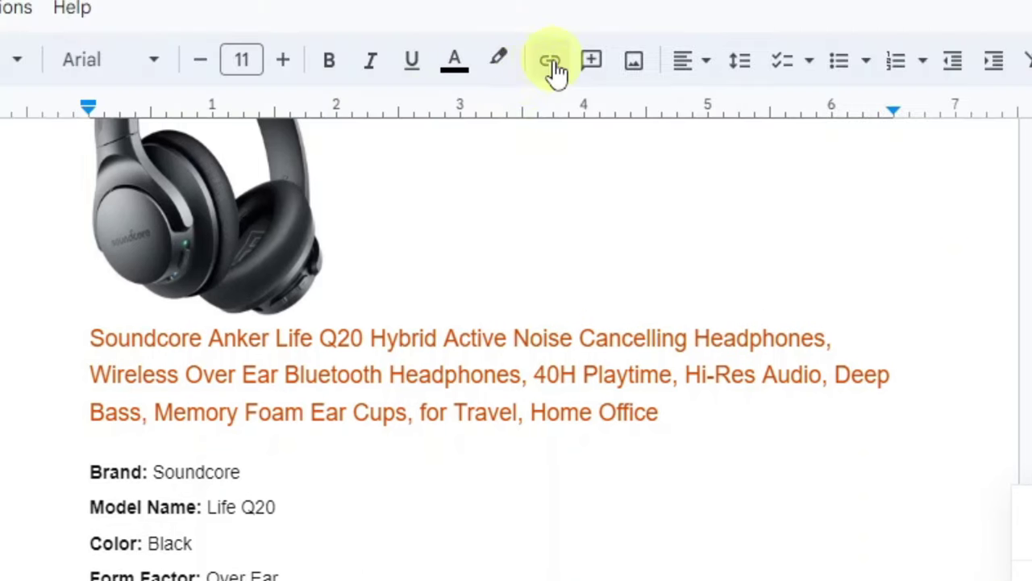
pyautogui.click(552, 65)
pyautogui.rightClick(153, 215)
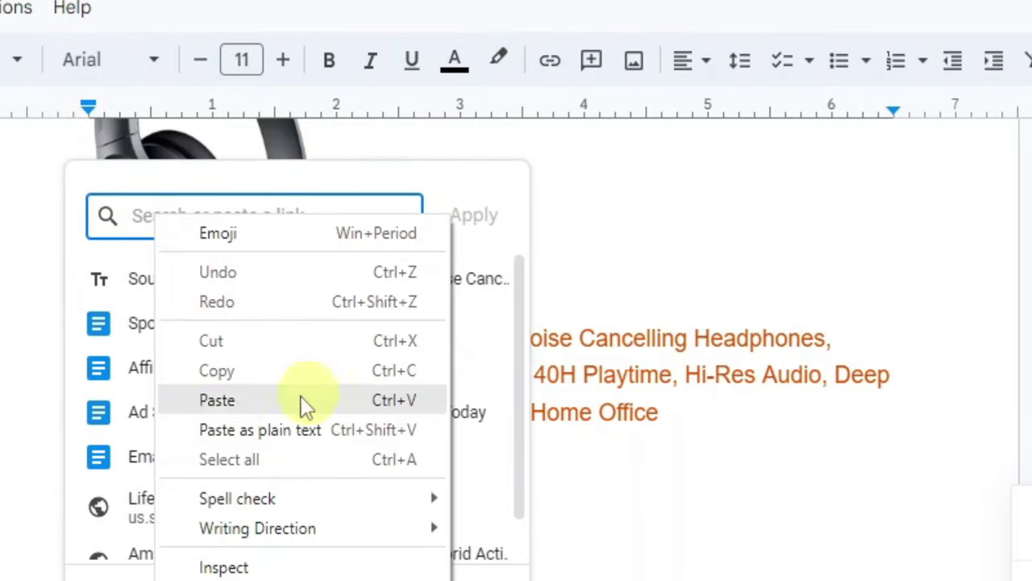
pyautogui.click(305, 403)
pyautogui.click(470, 228)
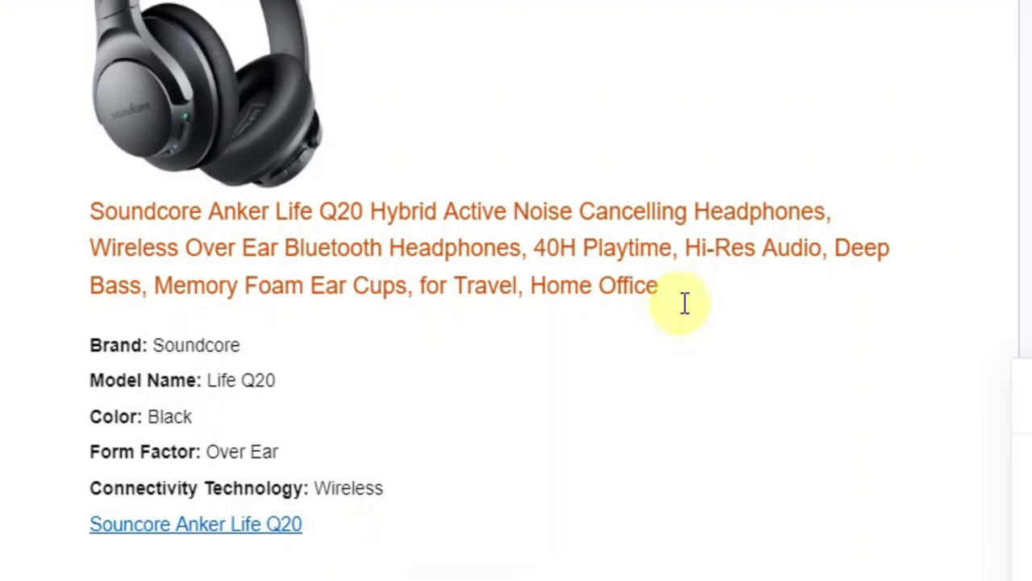
pyautogui.moveTo(659, 288); pyautogui.dragTo(95, 224)
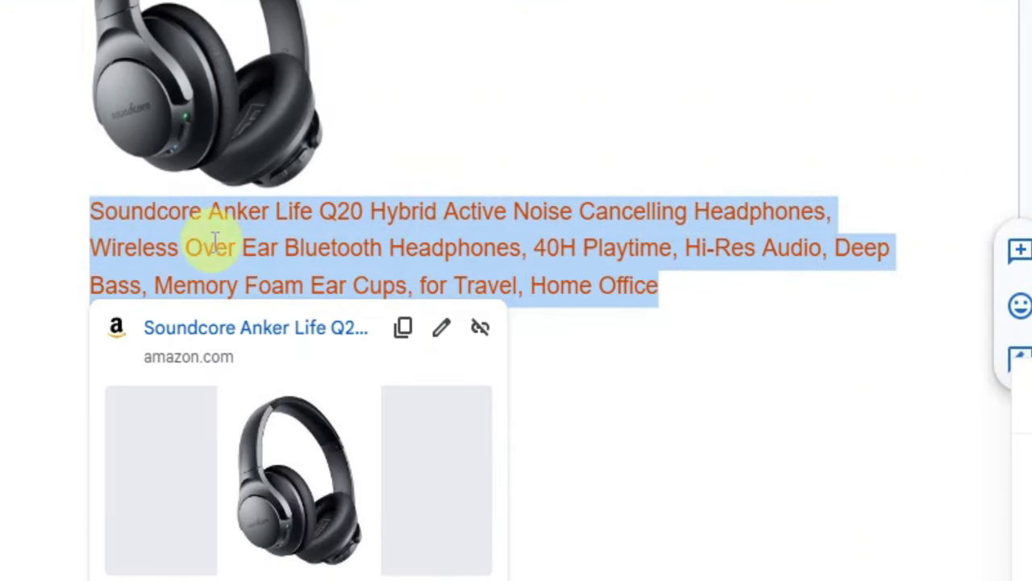
pyautogui.click(480, 327)
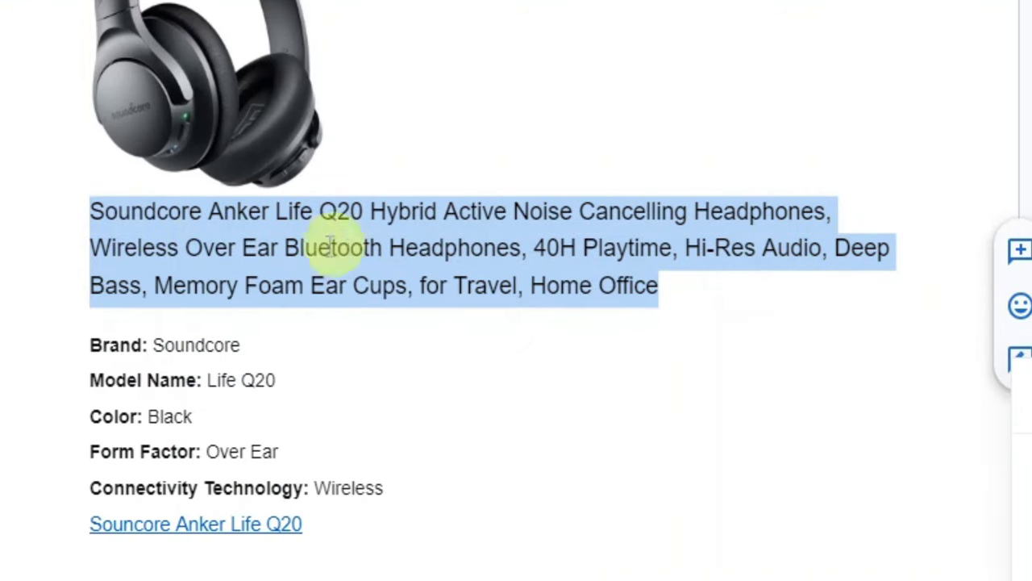
pyautogui.hotkey('ctrl', 'k')
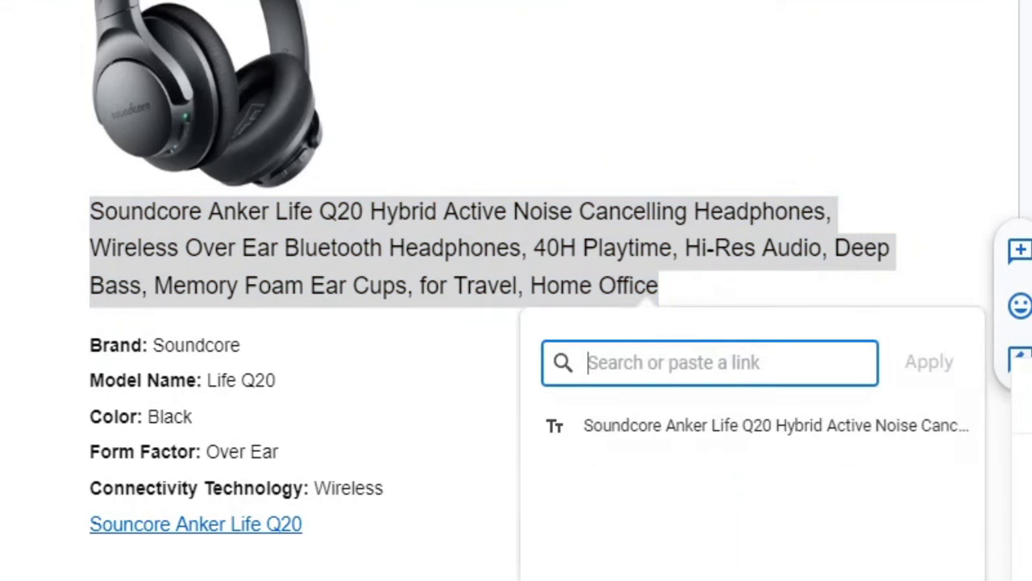
pyautogui.rightClick(619, 365)
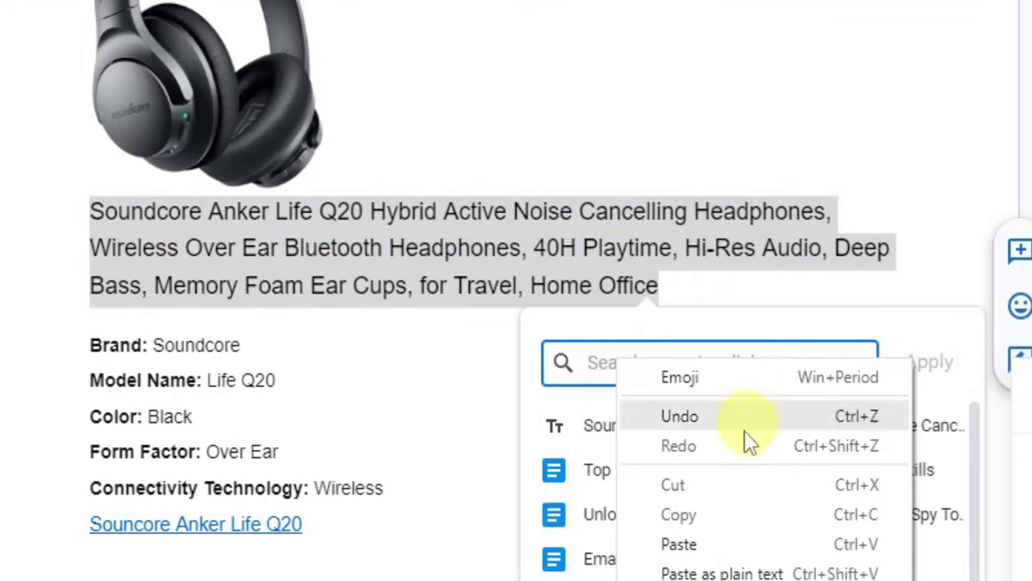
pyautogui.click(682, 544)
pyautogui.click(924, 369)
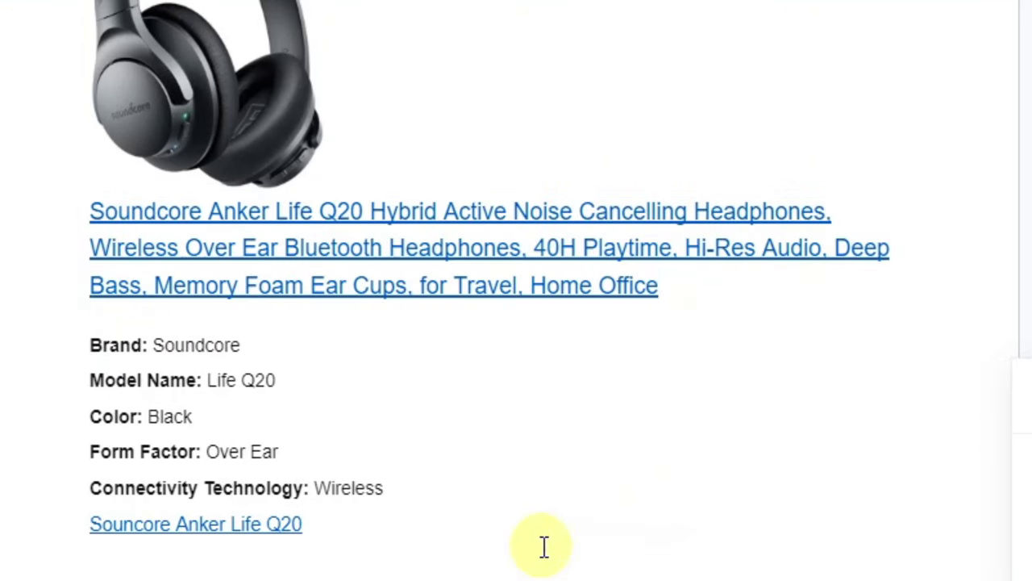
pyautogui.scroll(2, 542, 547)
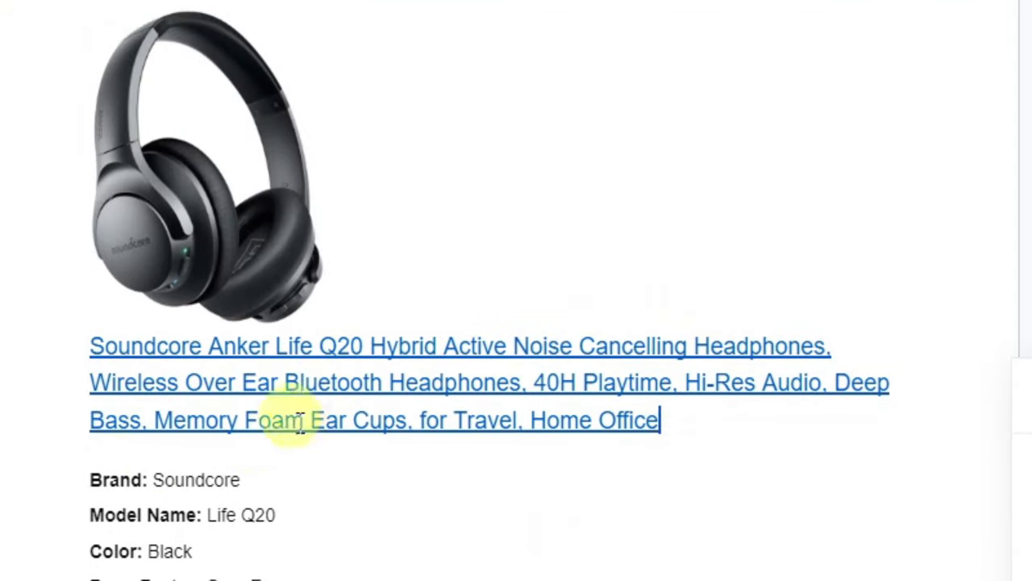
pyautogui.moveTo(645, 413); pyautogui.dragTo(76, 345)
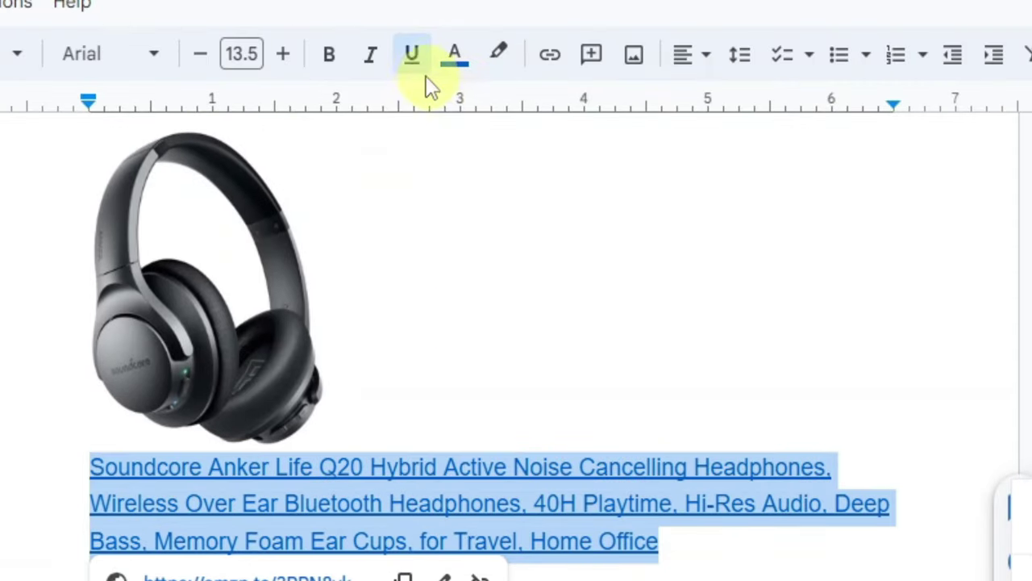
pyautogui.click(417, 64)
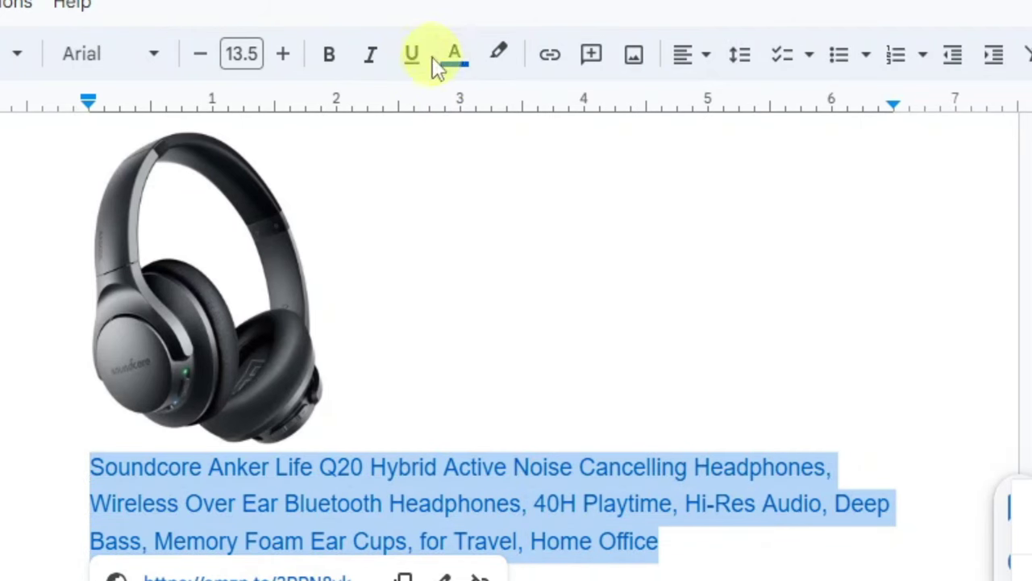
# Color the Soundcore title bright green and scroll through the document to compare titles
pyautogui.click(455, 58)
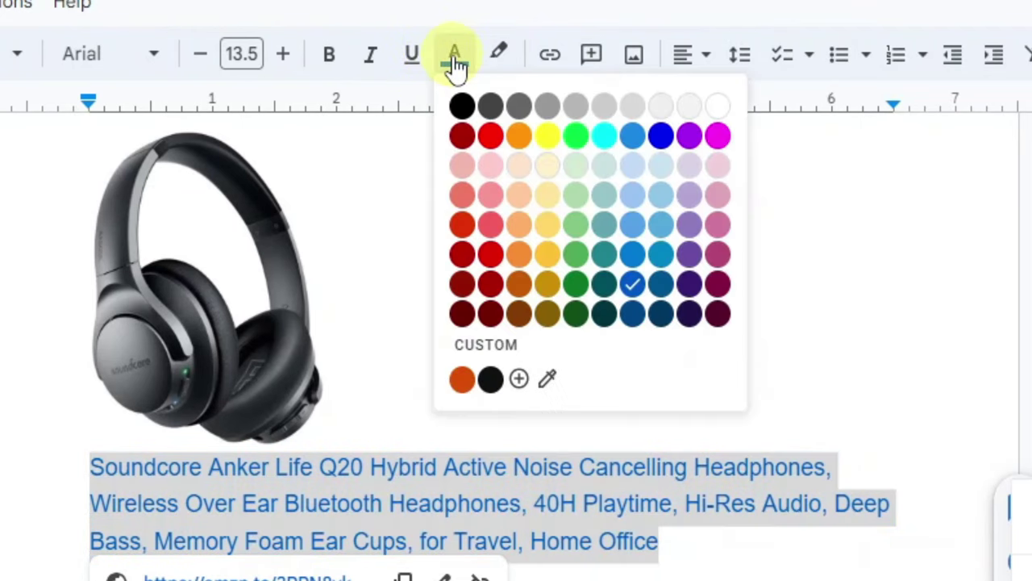
pyautogui.click(577, 136)
pyautogui.click(634, 573)
pyautogui.scroll(2, 173, 415)
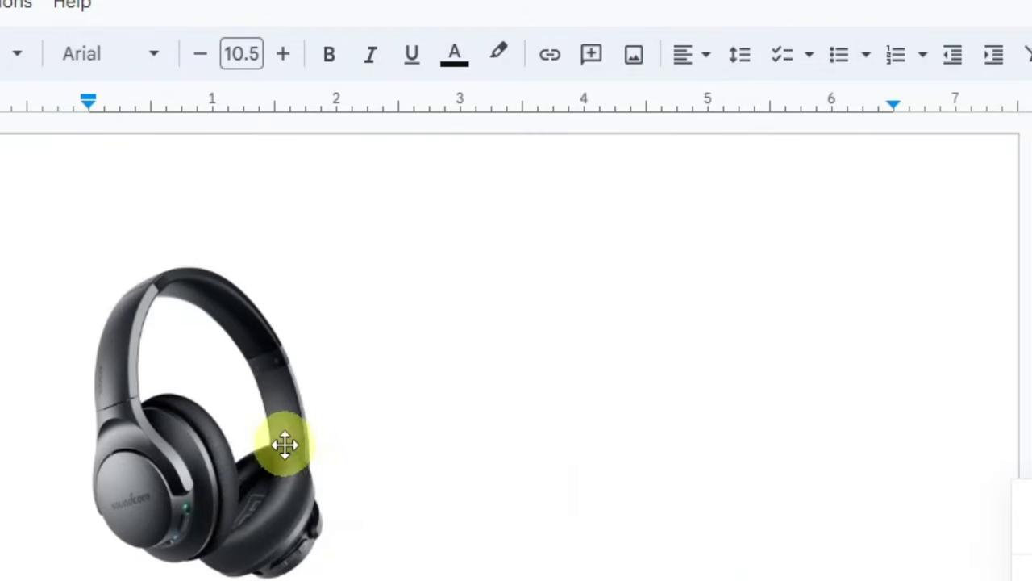
pyautogui.scroll(-2, 482, 554)
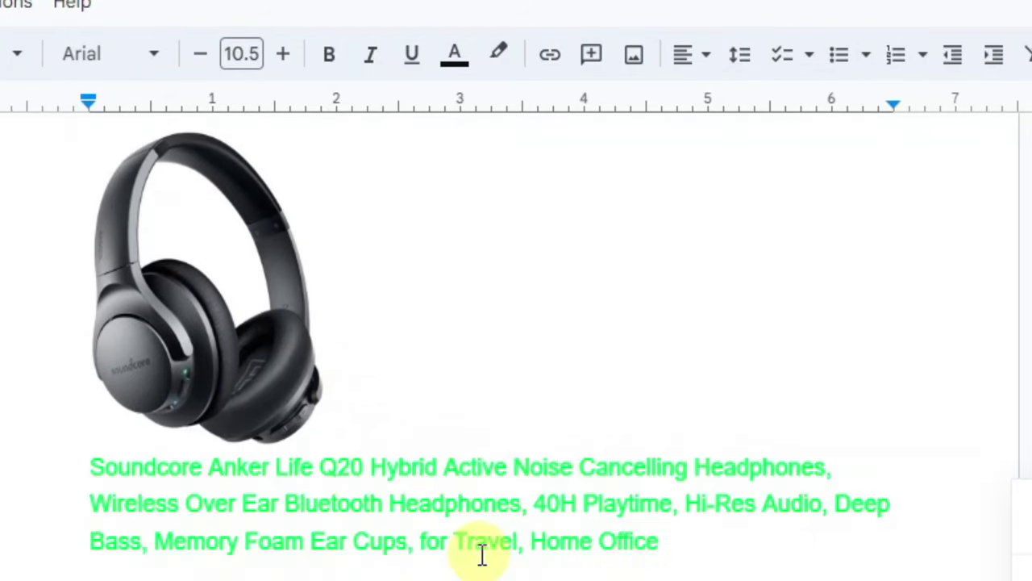
pyautogui.scroll(-2, 481, 553)
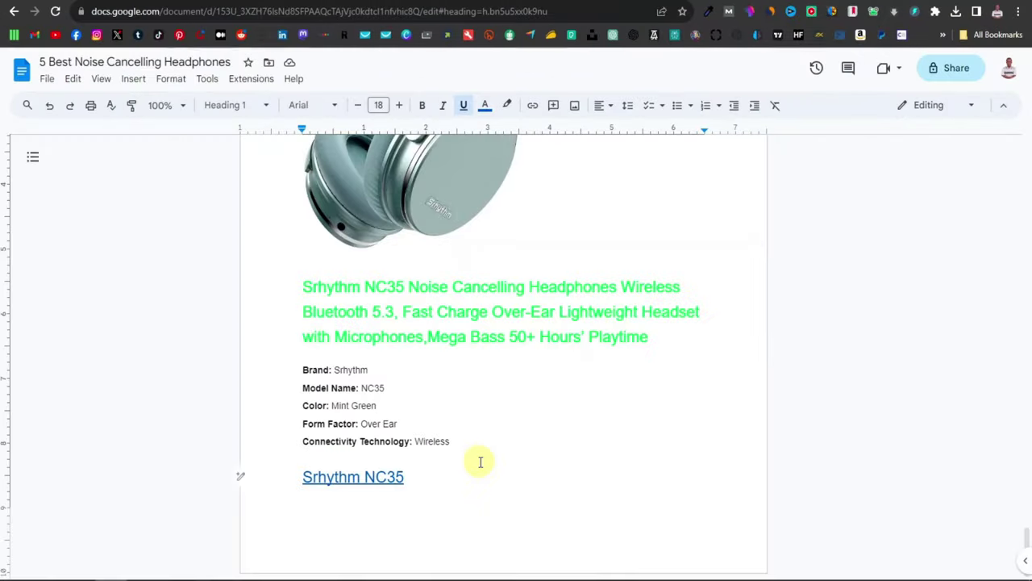
pyautogui.scroll(-8, 479, 461)
pyautogui.scroll(20, 480, 462)
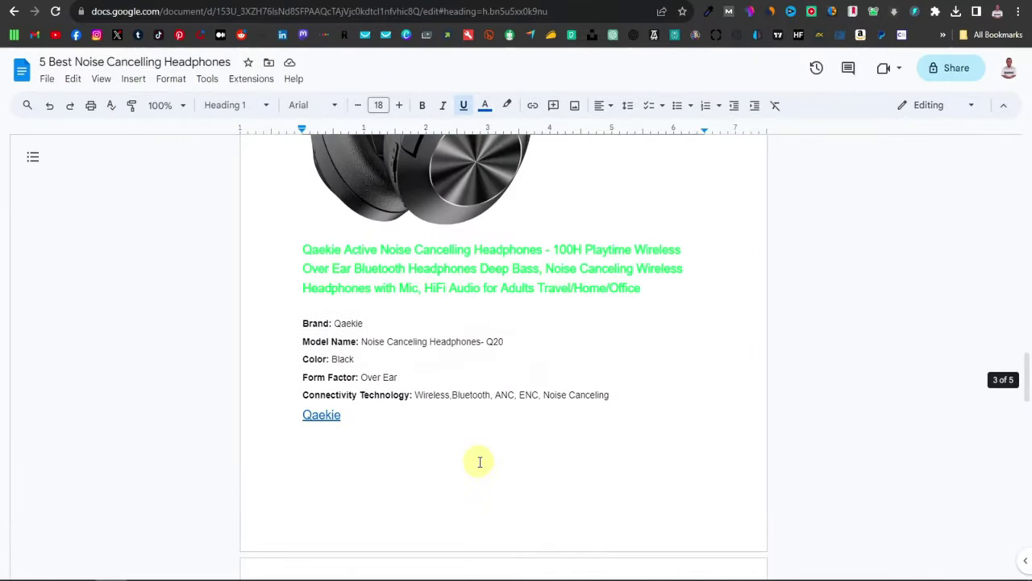
pyautogui.scroll(5, 480, 461)
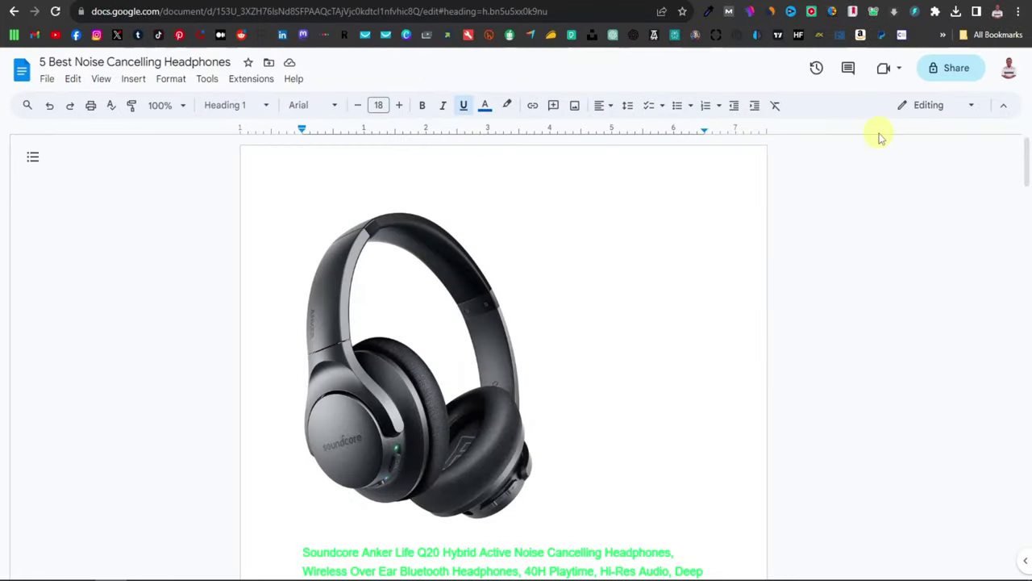
# Set General access to 'Anyone with the link' and copy the document's share link
pyautogui.click(953, 70)
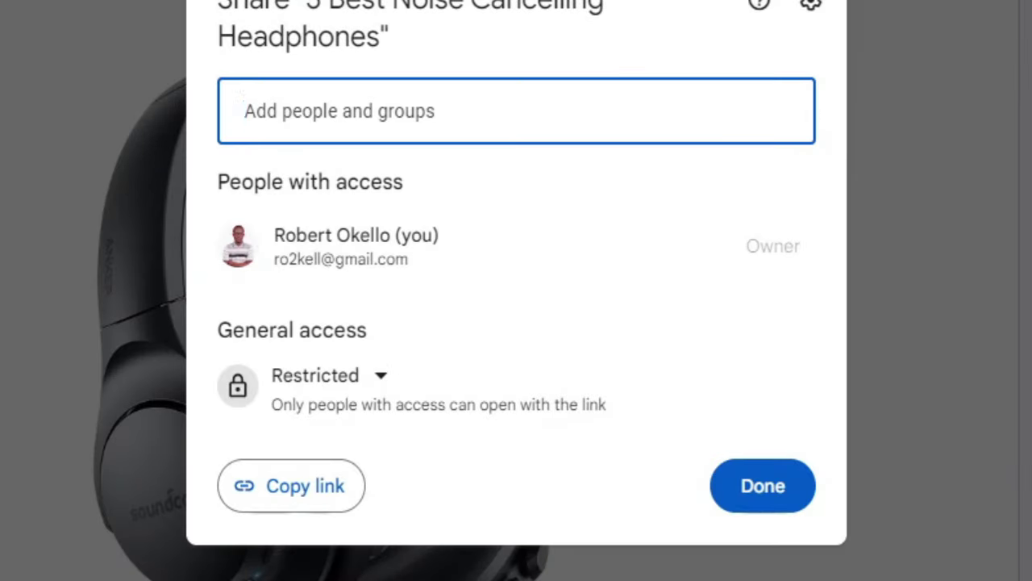
pyautogui.click(336, 484)
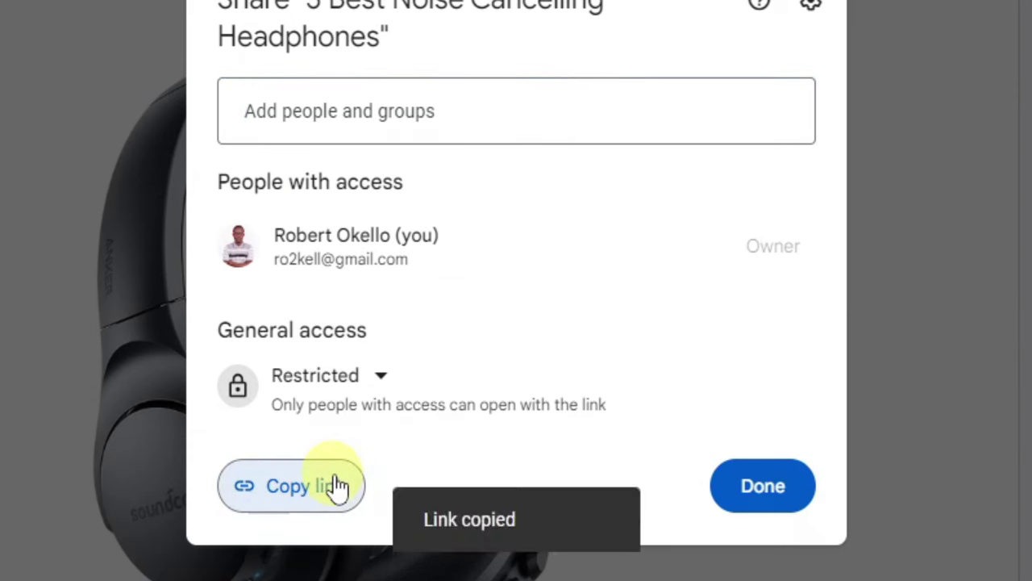
pyautogui.click(374, 379)
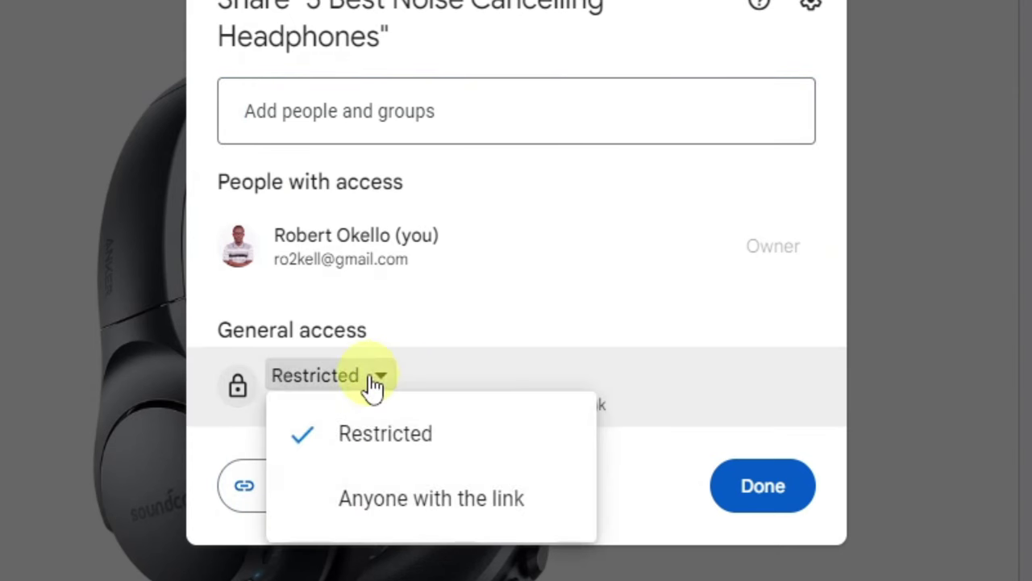
pyautogui.click(457, 500)
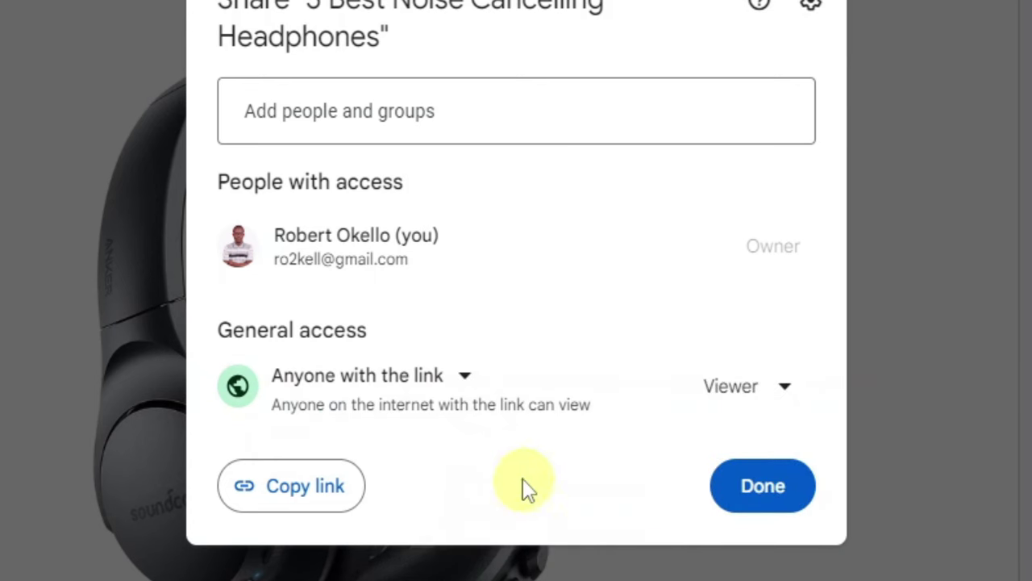
pyautogui.click(317, 489)
pyautogui.click(765, 488)
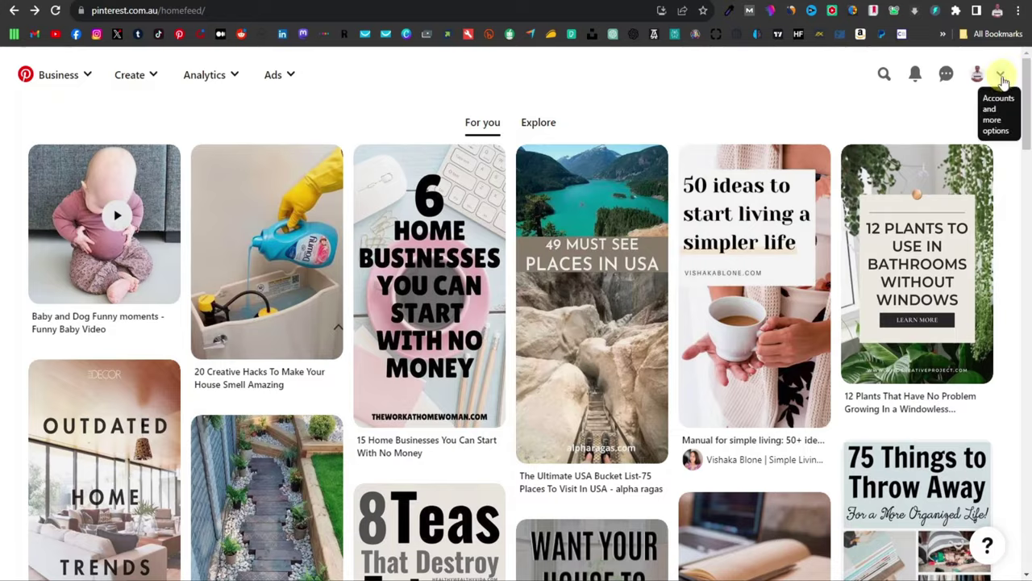
pyautogui.click(1000, 72)
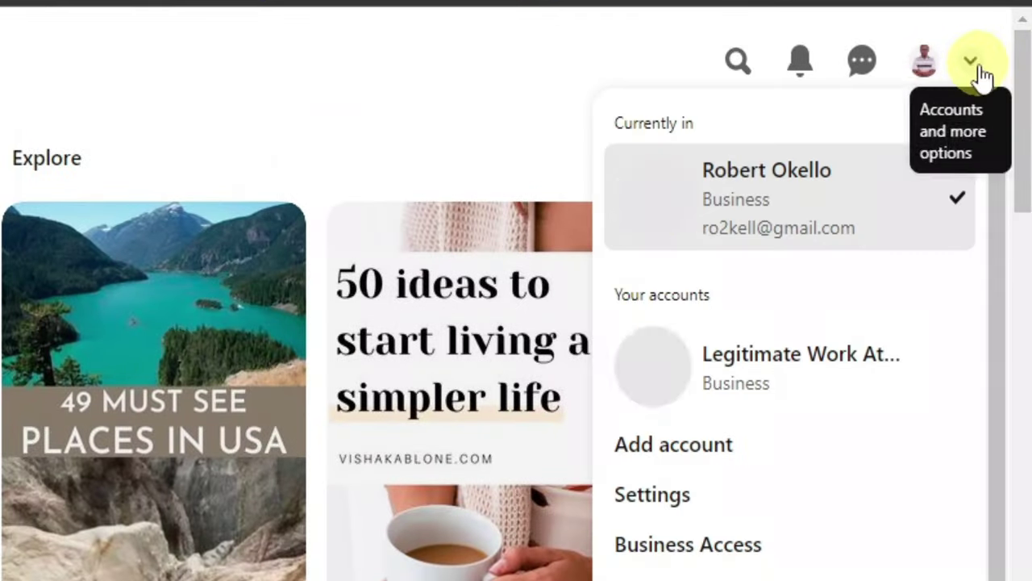
pyautogui.click(698, 493)
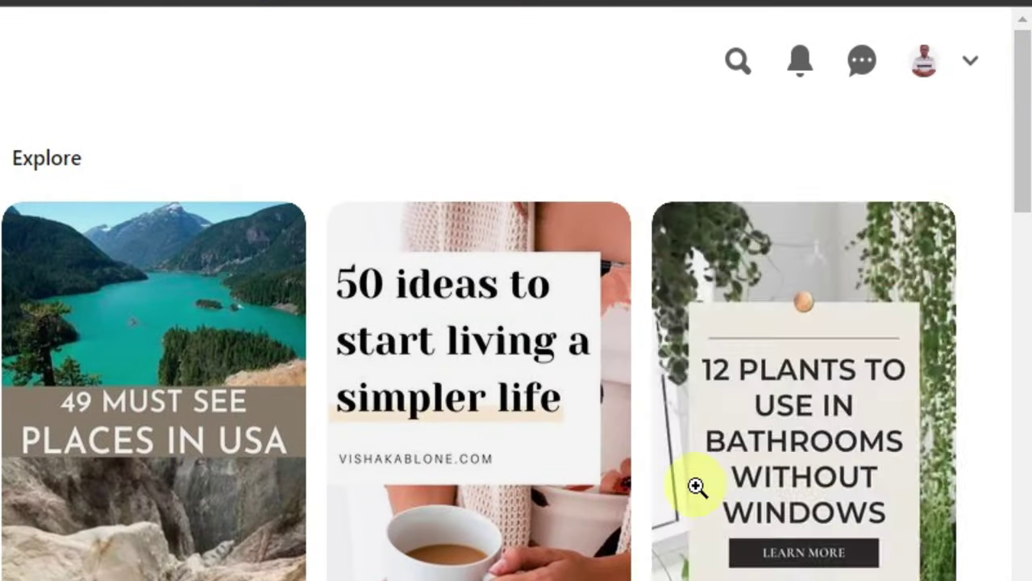
pyautogui.scroll(-10, 430, 290)
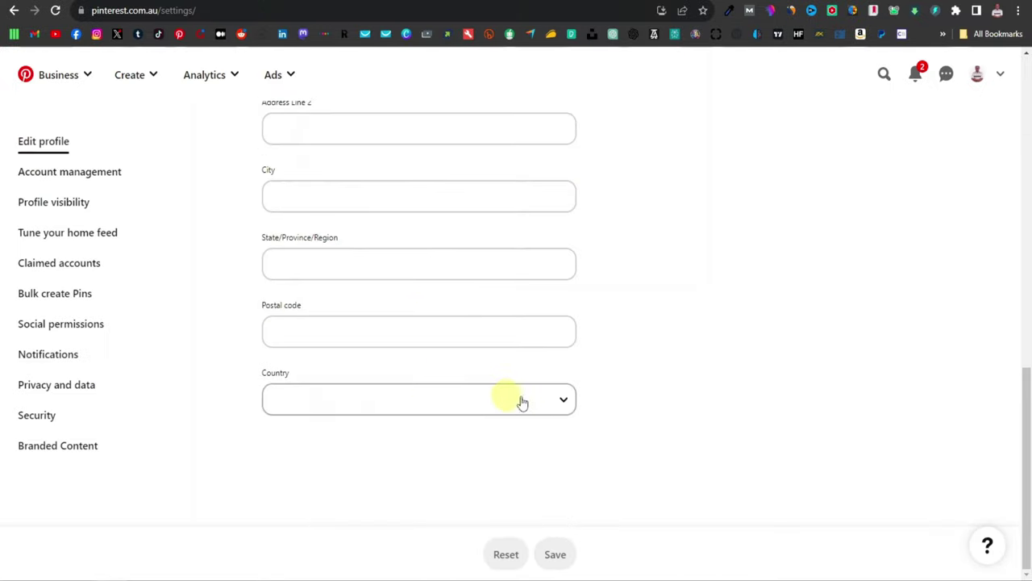
pyautogui.click(563, 401)
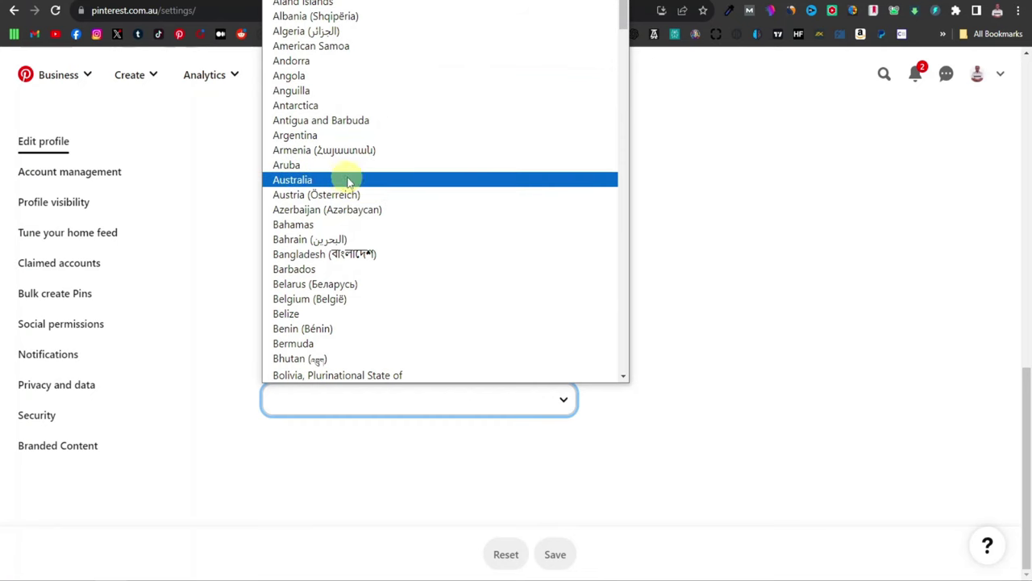
pyautogui.click(617, 429)
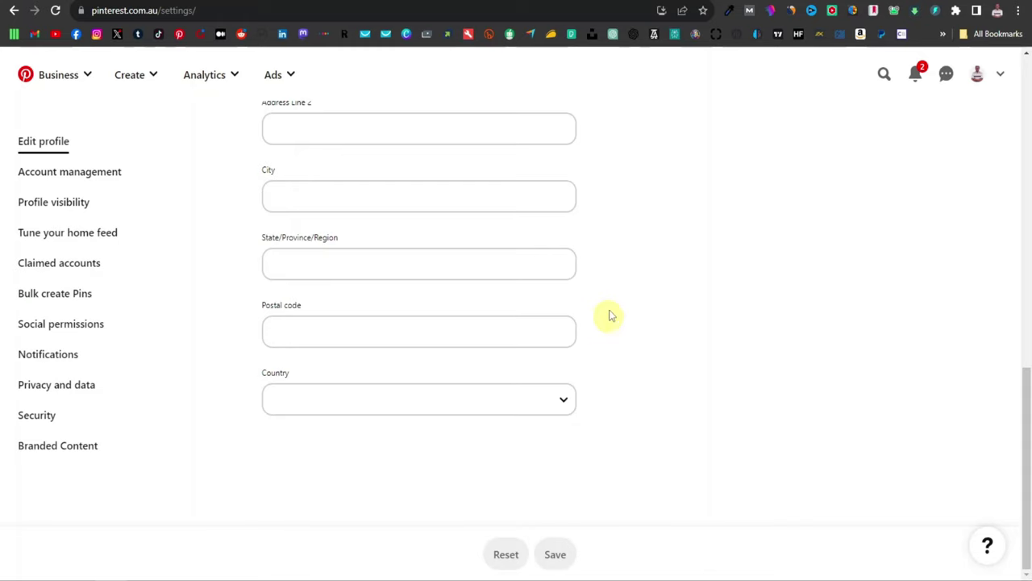
# Start a new Pinterest pin and upload the headphones video from Downloads
pyautogui.click(150, 74)
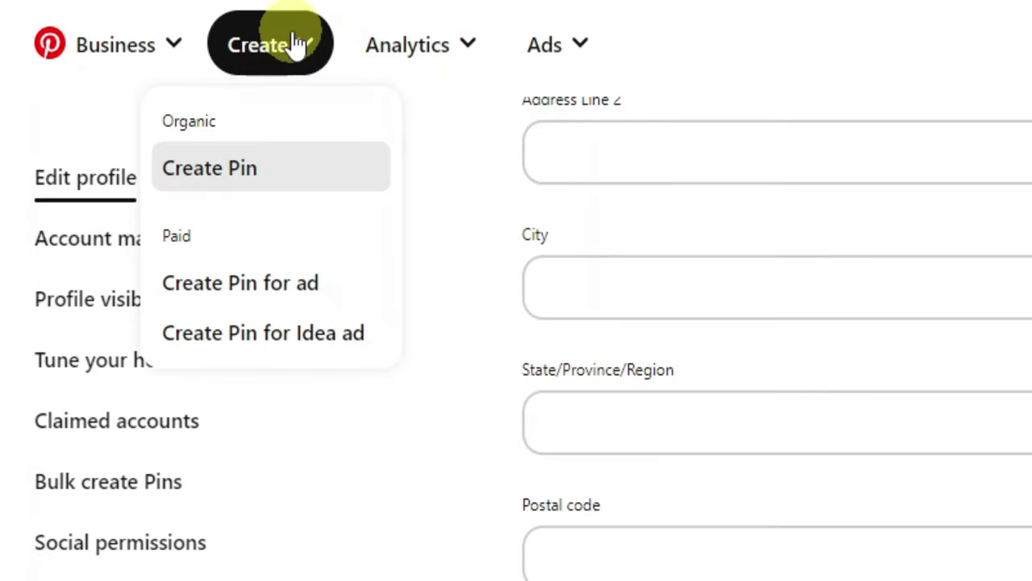
pyautogui.click(252, 174)
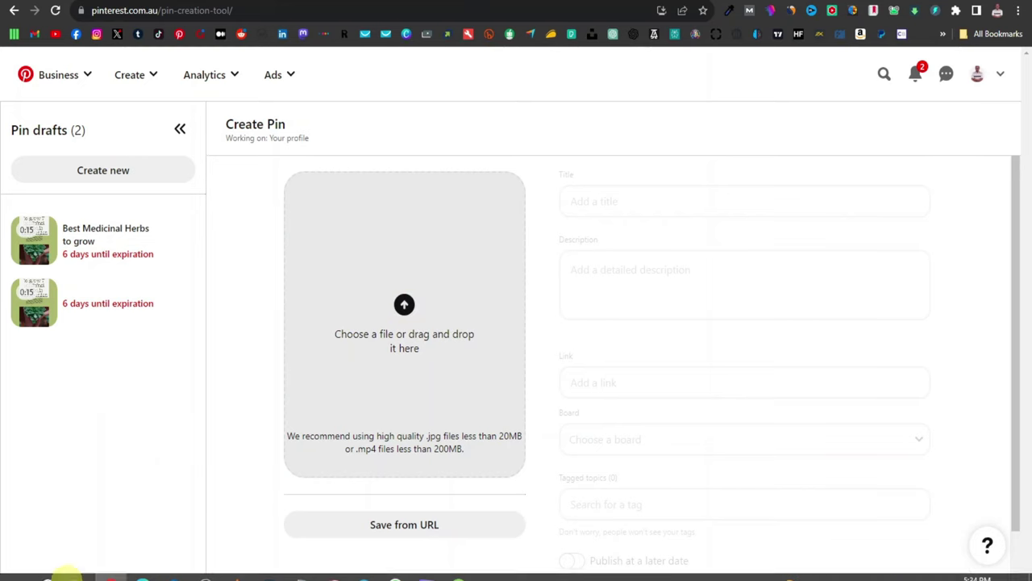
pyautogui.click(81, 569)
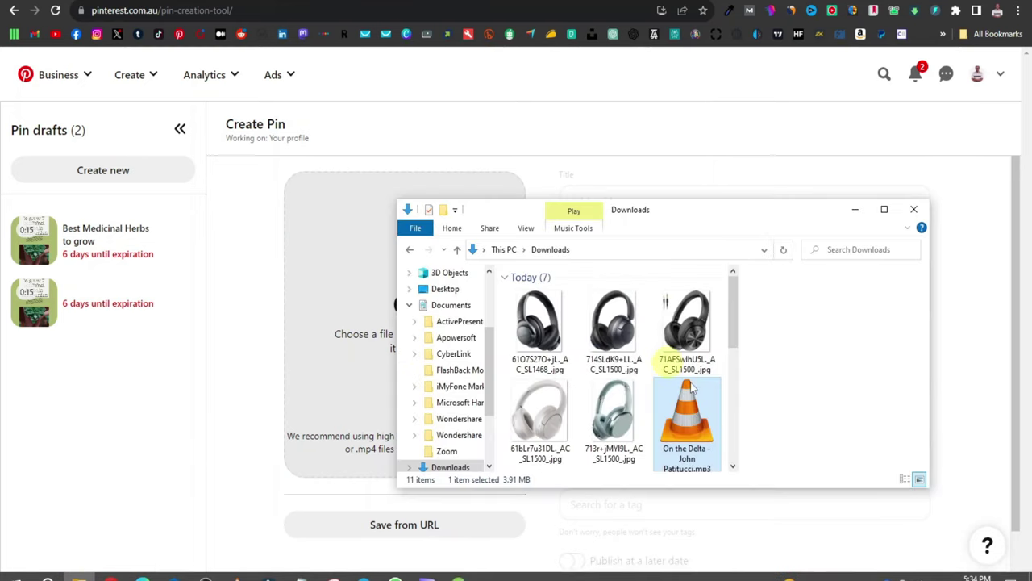
pyautogui.moveTo(340, 364); pyautogui.dragTo(347, 311)
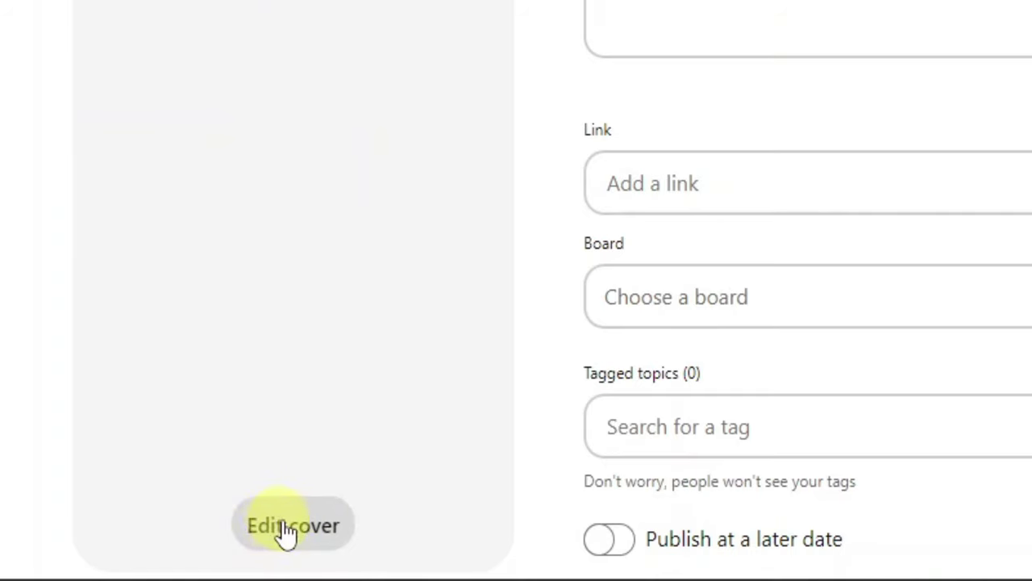
# Set the video's cover to the Soundcore Anker Life Q20 frame
pyautogui.click(286, 528)
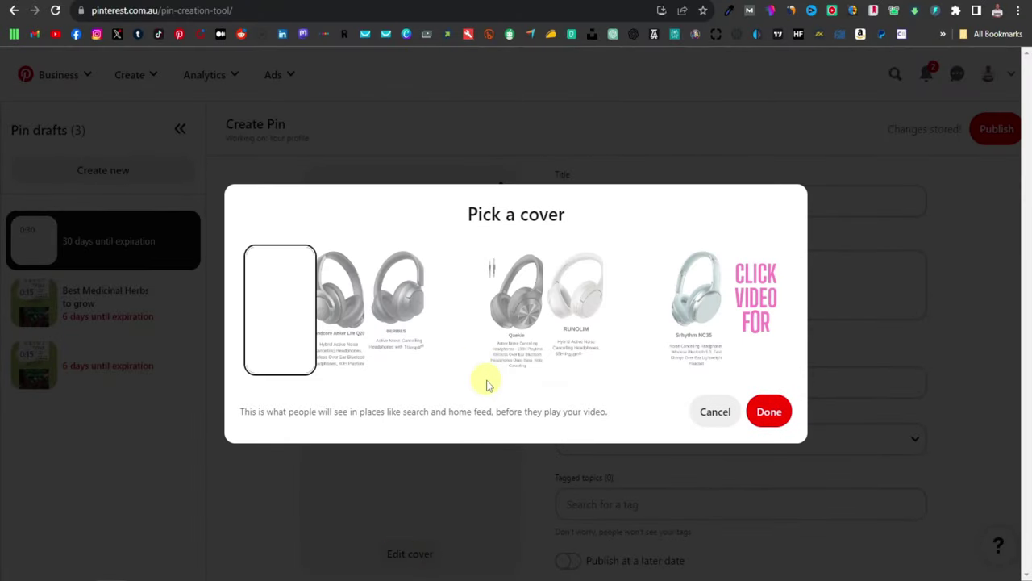
pyautogui.moveTo(365, 309); pyautogui.dragTo(422, 302)
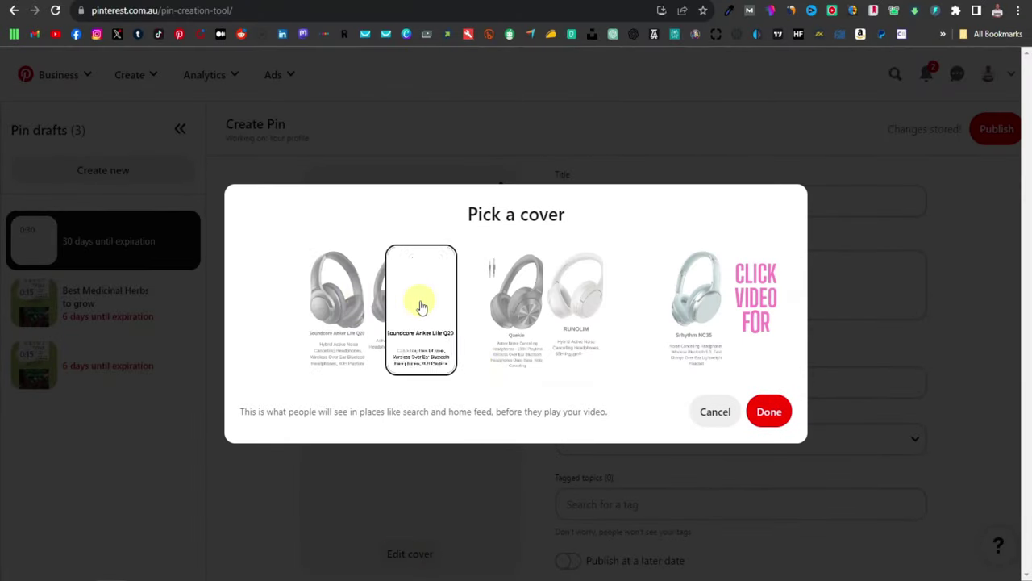
pyautogui.click(521, 296)
pyautogui.click(571, 307)
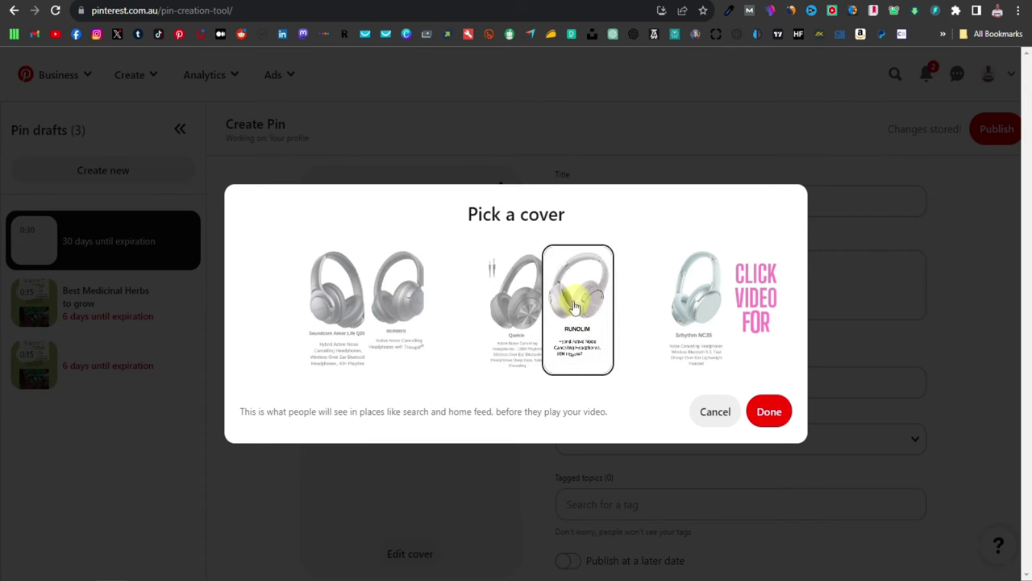
pyautogui.moveTo(623, 306); pyautogui.dragTo(758, 305)
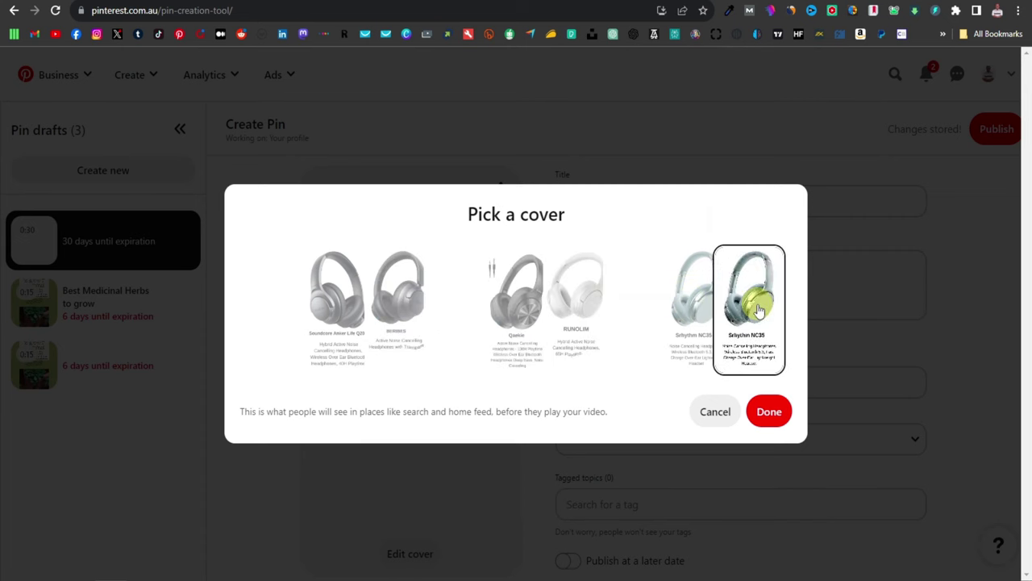
pyautogui.click(345, 309)
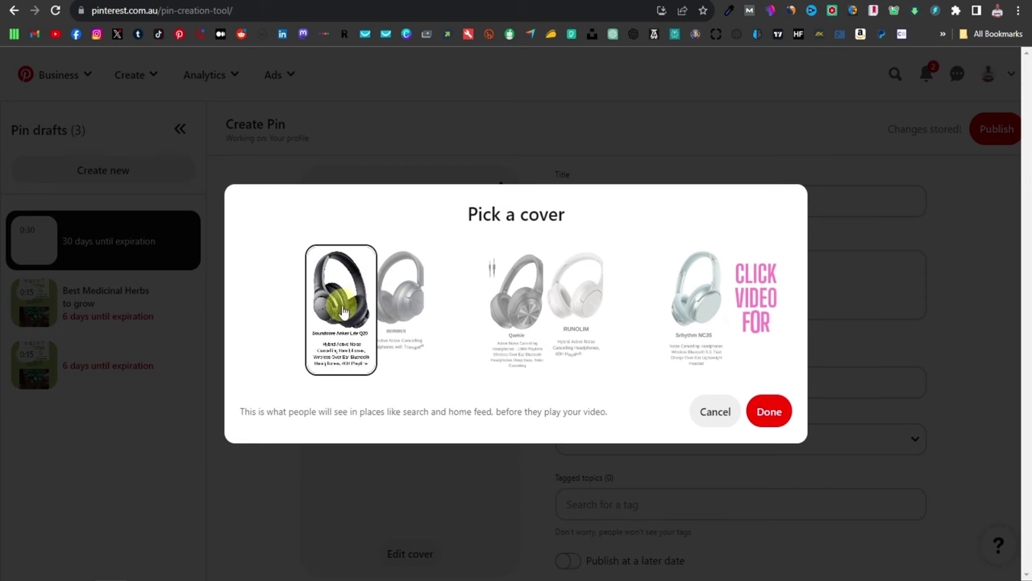
pyautogui.click(769, 412)
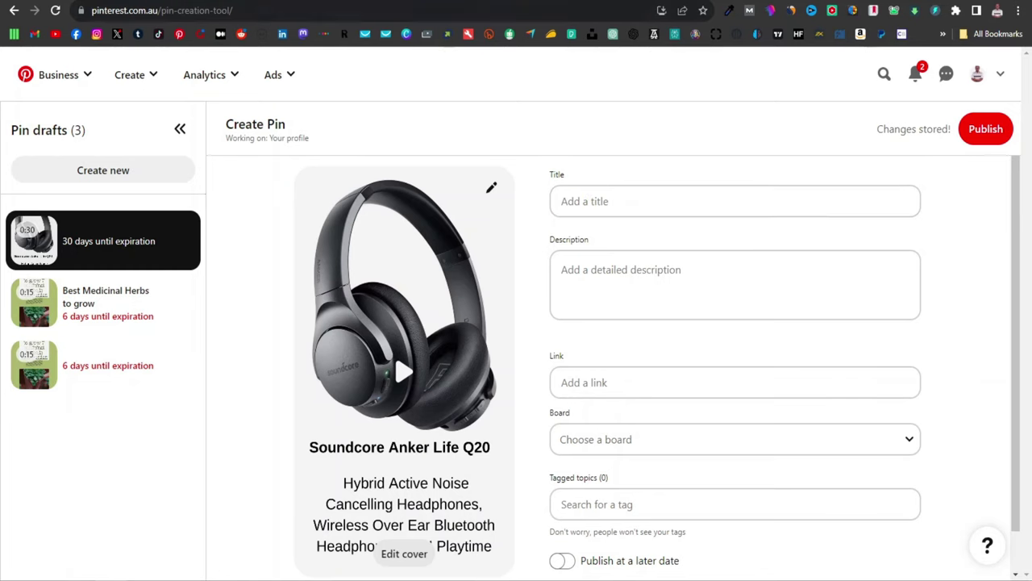
# Copy the Doc's title and paste '5 Best Noise Cancelling Headphones' into the pin's Title
pyautogui.hotkey('ctrl', 'Tab')
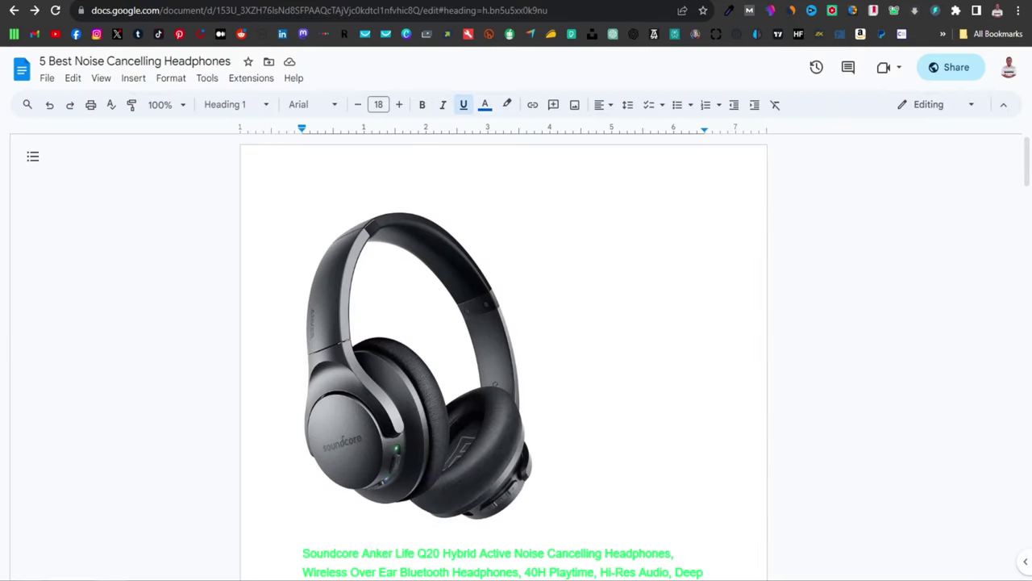
pyautogui.tripleClick(158, 61)
pyautogui.rightClick(155, 62)
pyautogui.click(213, 102)
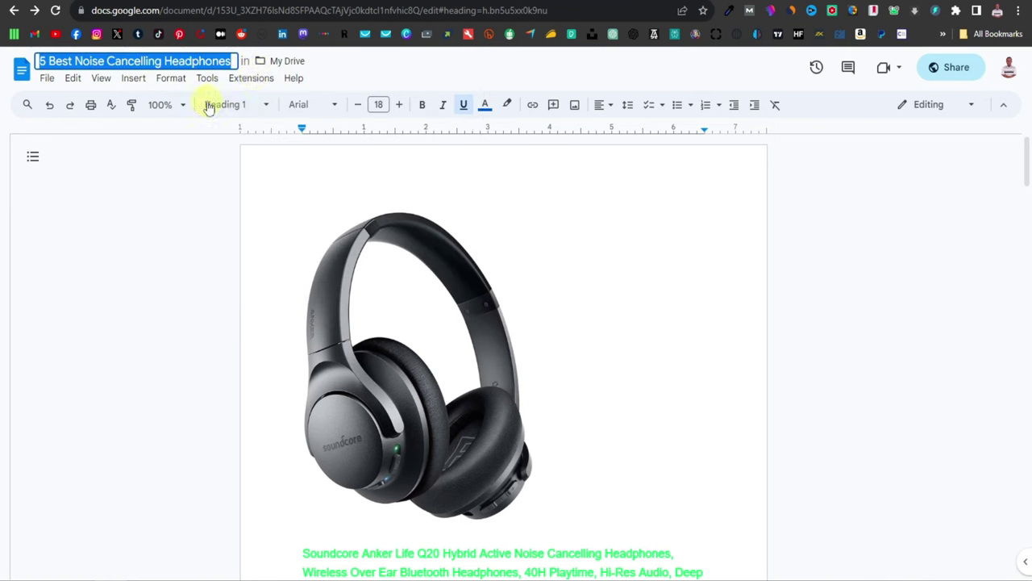
pyautogui.hotkey('ctrl', 'shift', 'Tab')
pyautogui.click(594, 200)
pyautogui.rightClick(553, 202)
pyautogui.click(684, 293)
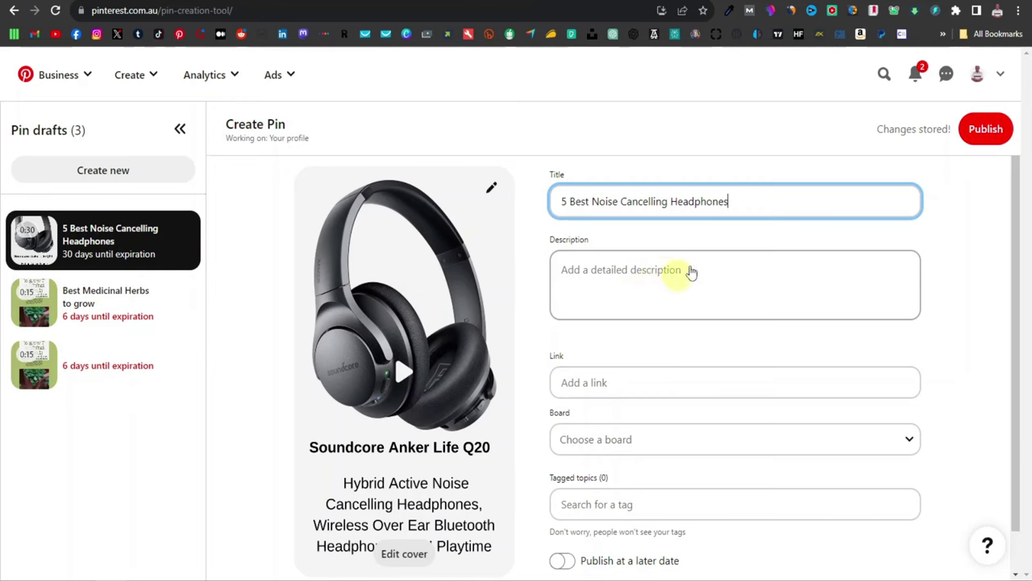
# Focus the pin's empty Link field, then return to the headphones Google Doc
pyautogui.scroll(-1, 576, 340)
pyautogui.click(599, 339)
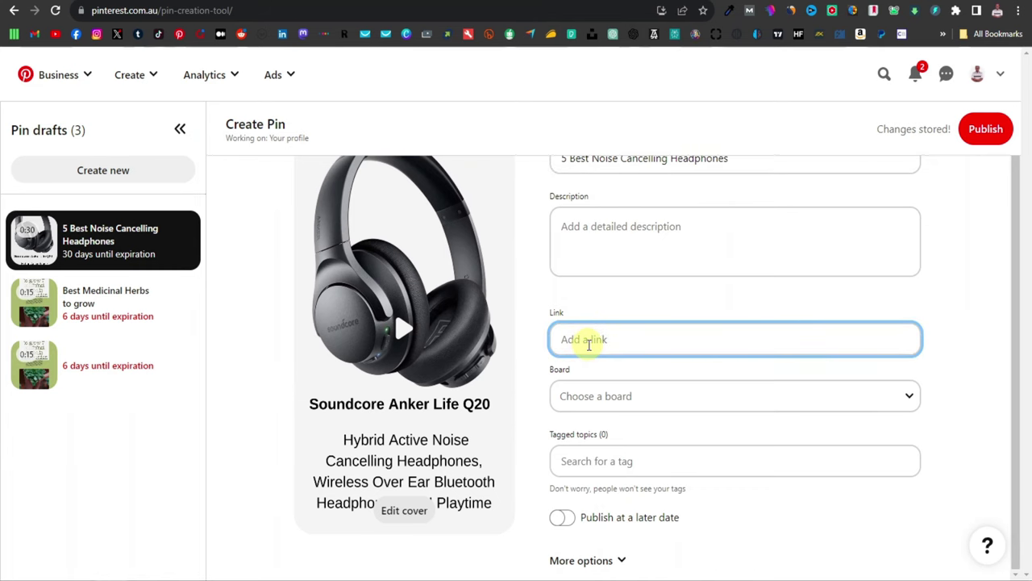
pyautogui.click(445, 2)
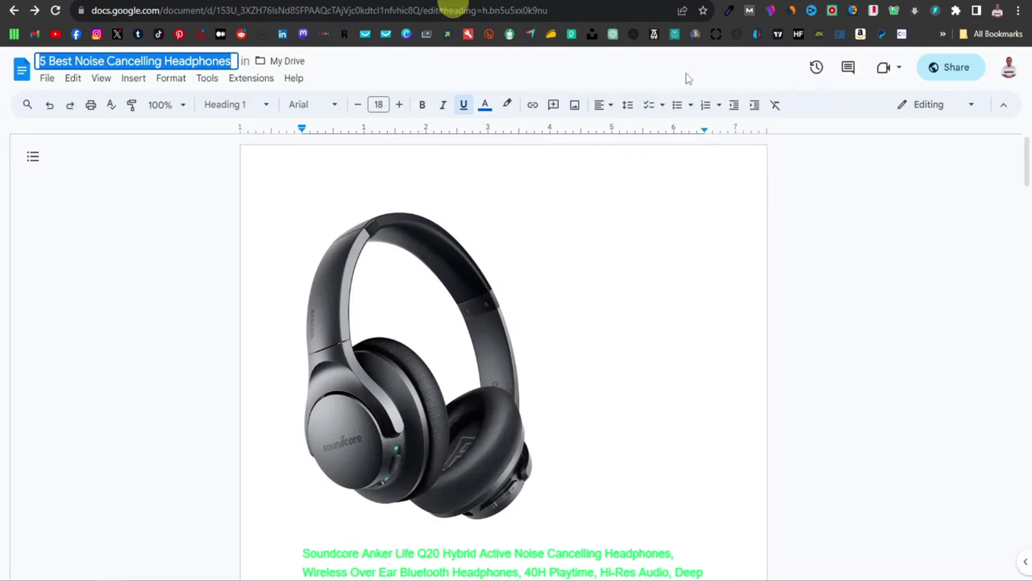
# Paste the Doc's share link into the pin's Link field and start a new browser tab
pyautogui.click(961, 71)
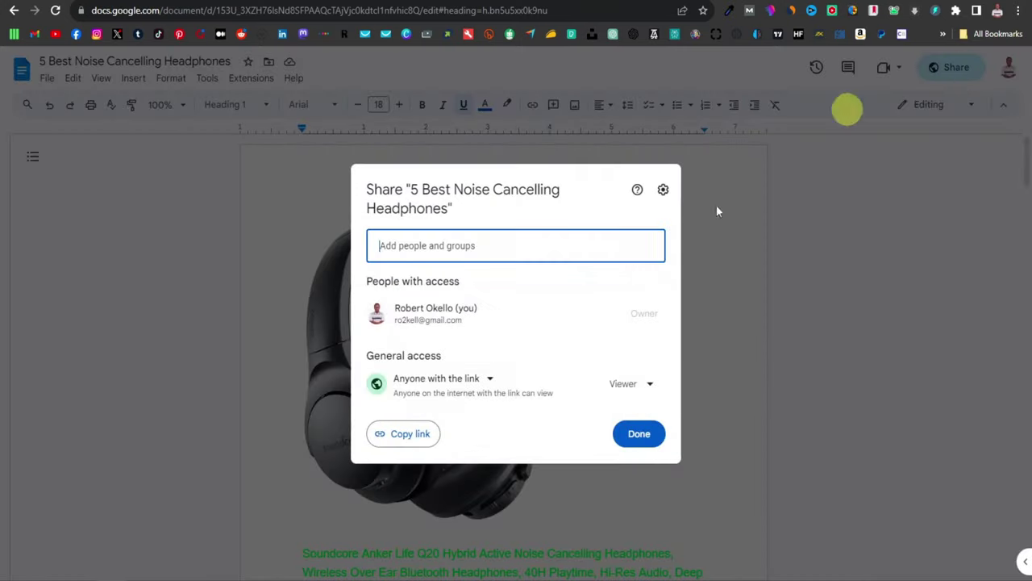
pyautogui.click(403, 436)
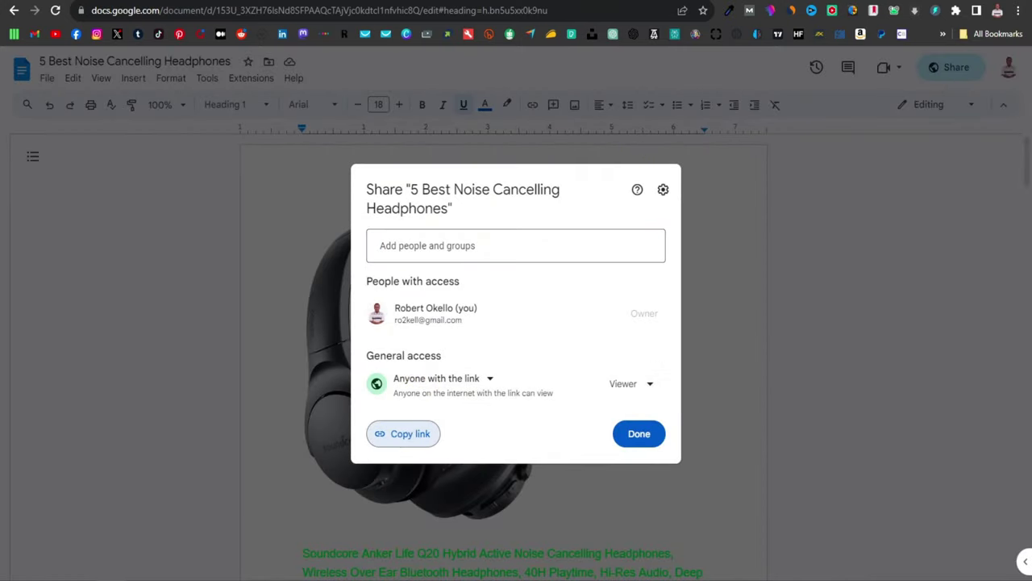
pyautogui.click(563, 3)
pyautogui.hotkey('ctrl', 'v')
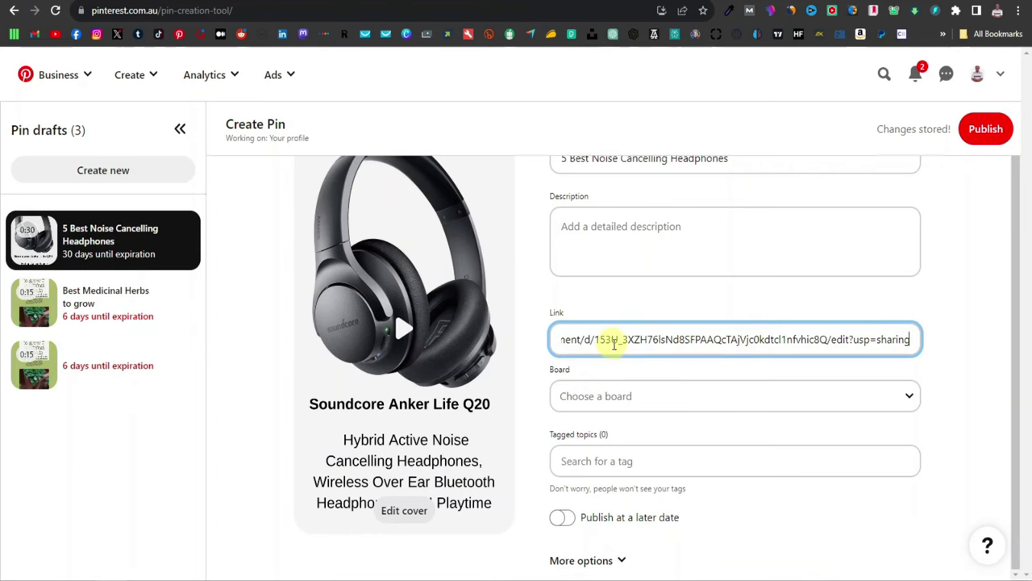
pyautogui.hotkey('ctrl', 't')
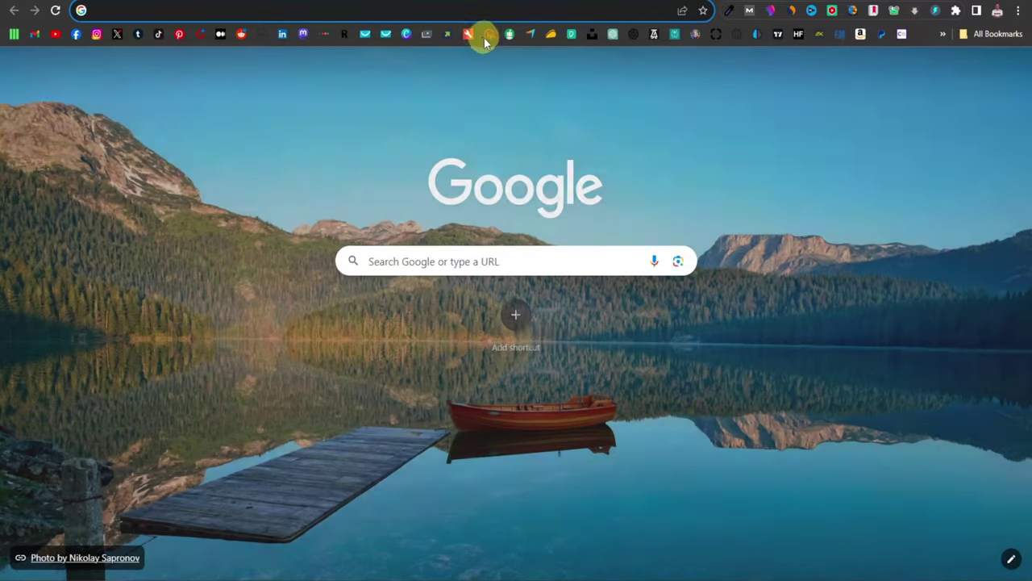
# Shorten the Google Doc link on TinyURL with alias 'noisecancellinghea' and copy the short link
pyautogui.click(489, 34)
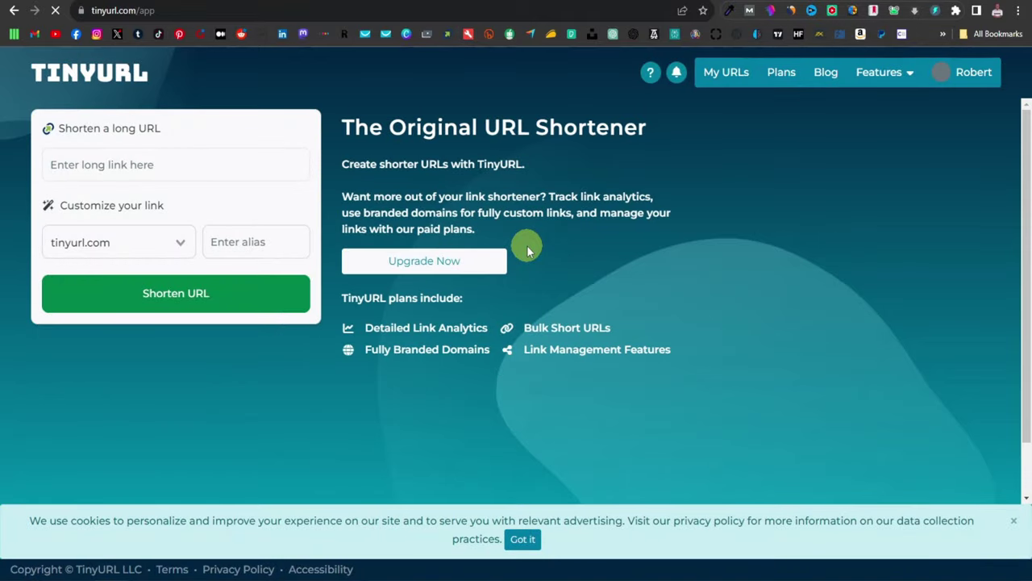
pyautogui.rightClick(104, 167)
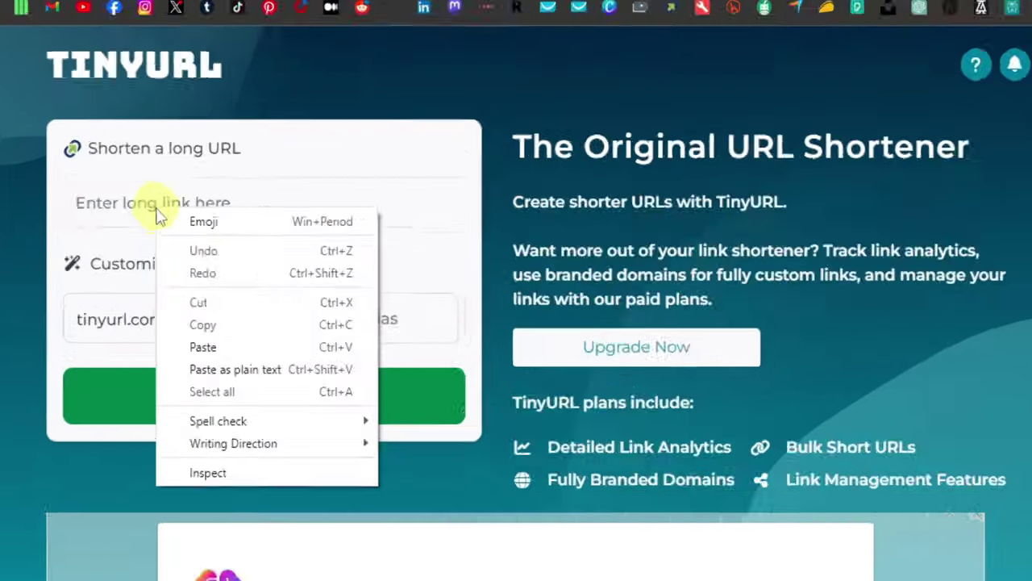
pyautogui.click(203, 347)
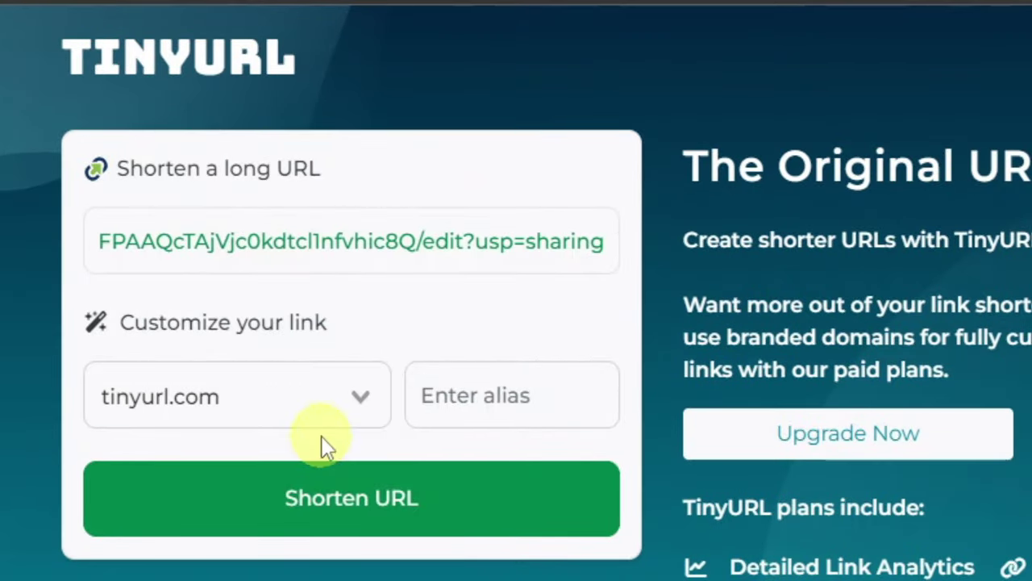
pyautogui.click(482, 393)
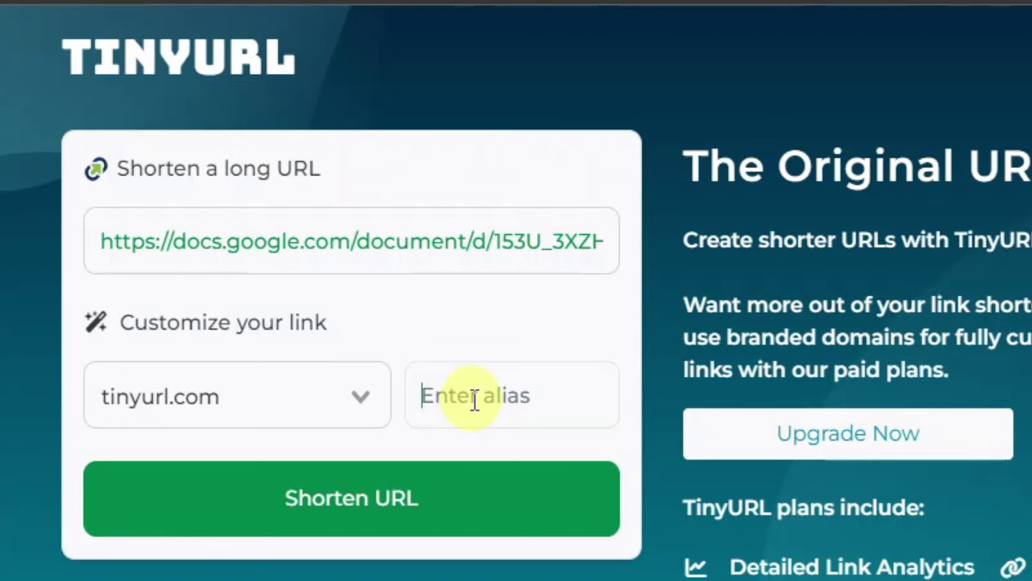
pyautogui.write('no')
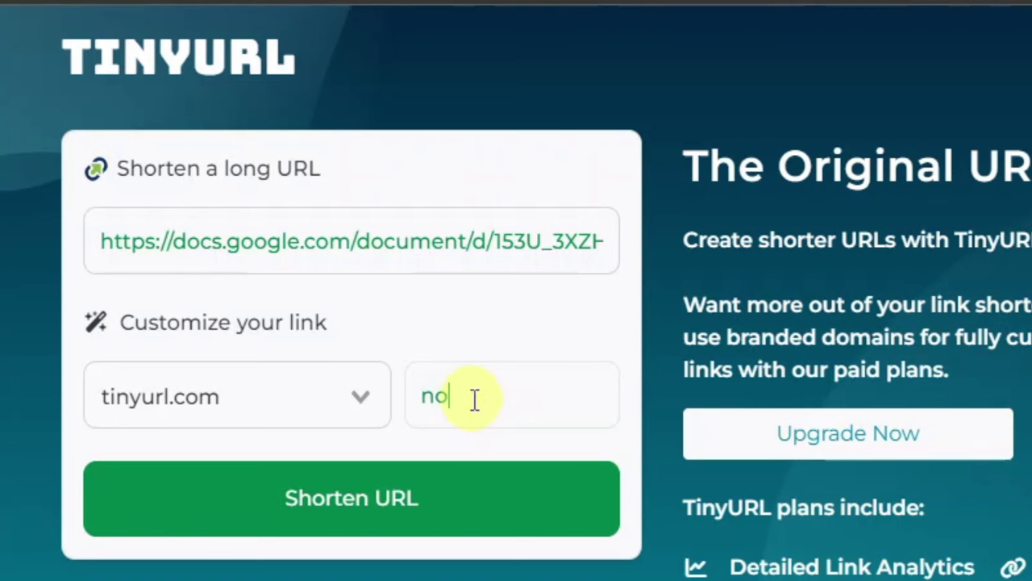
pyautogui.write('isecancellinghea')
pyautogui.click(462, 524)
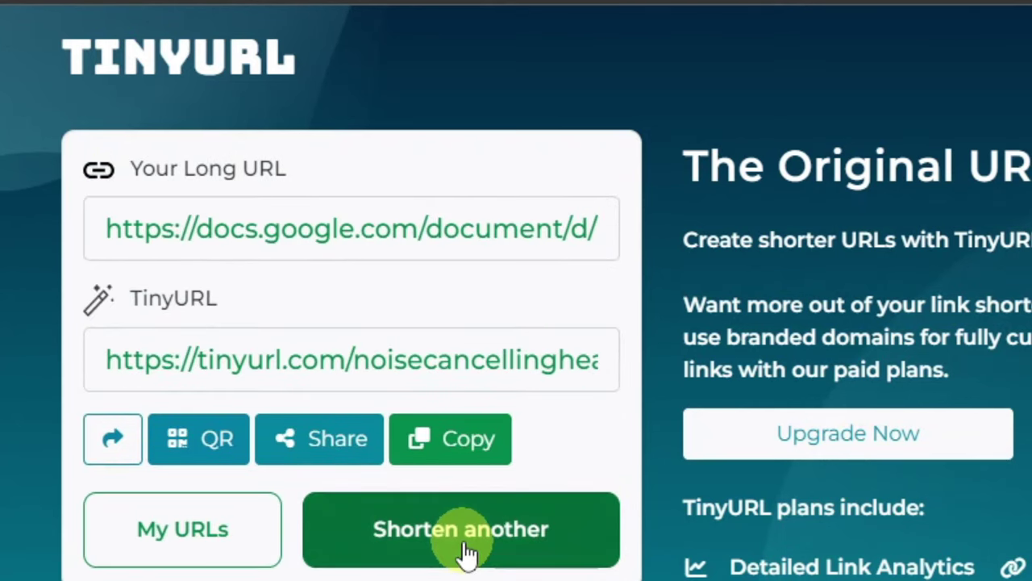
pyautogui.click(484, 449)
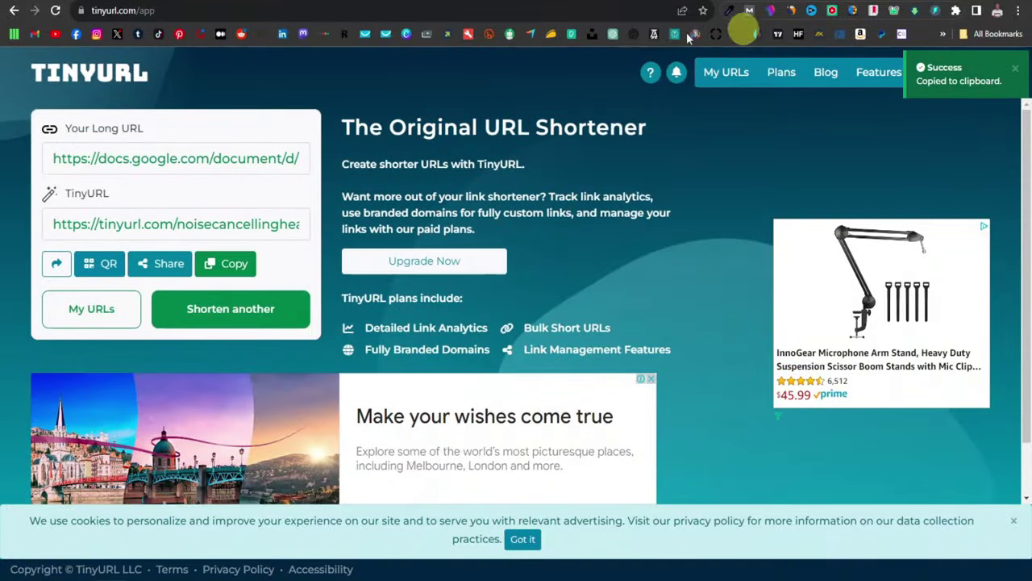
pyautogui.hotkey('ctrl', 'Tab')
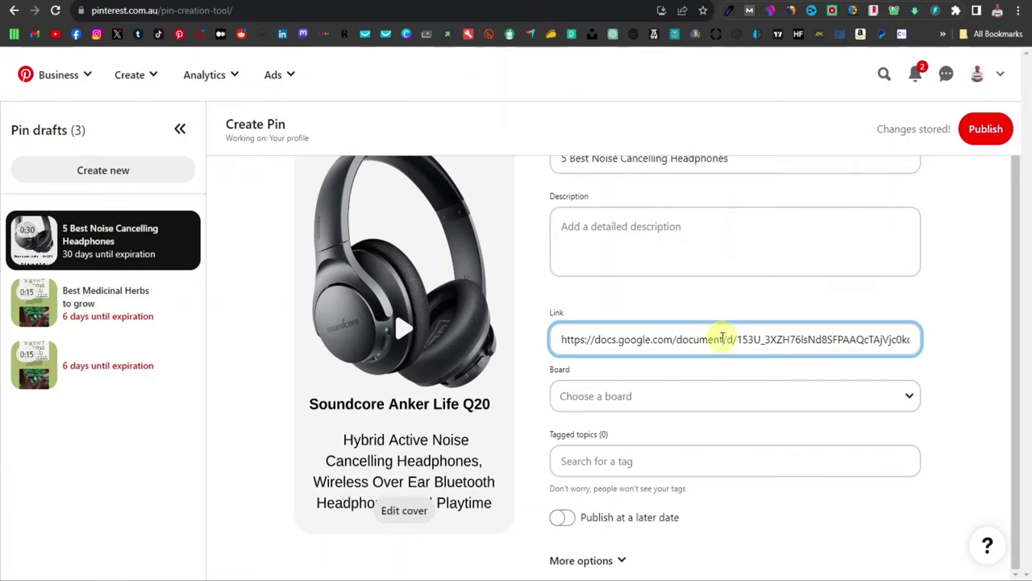
# Replace the pin's Google Doc link with the copied TinyURL short link
pyautogui.tripleClick(710, 339)
pyautogui.rightClick(710, 339)
pyautogui.click(748, 145)
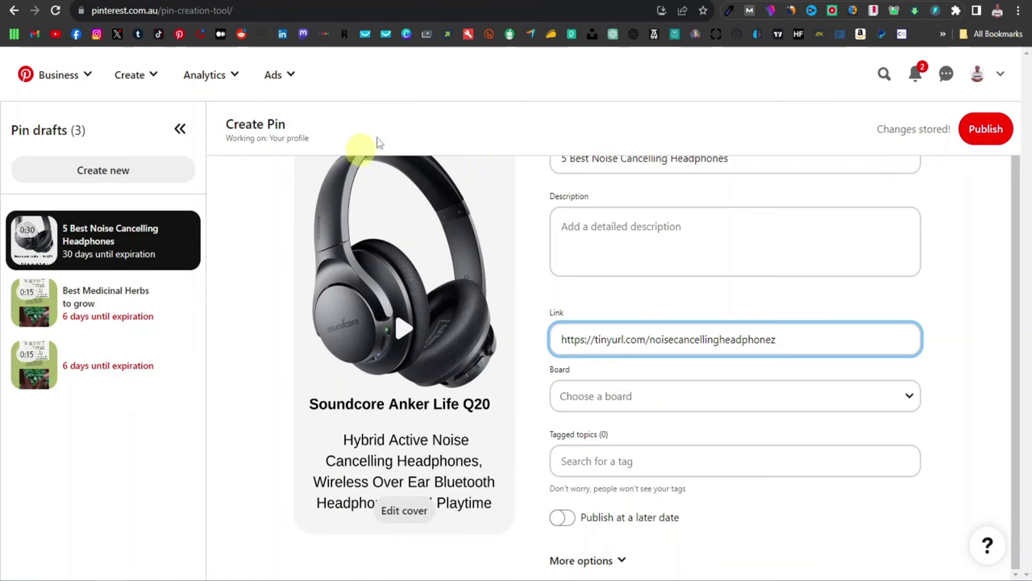
# Create a new board named 'Noise Cancelling Headphones' for the pin
pyautogui.click(632, 398)
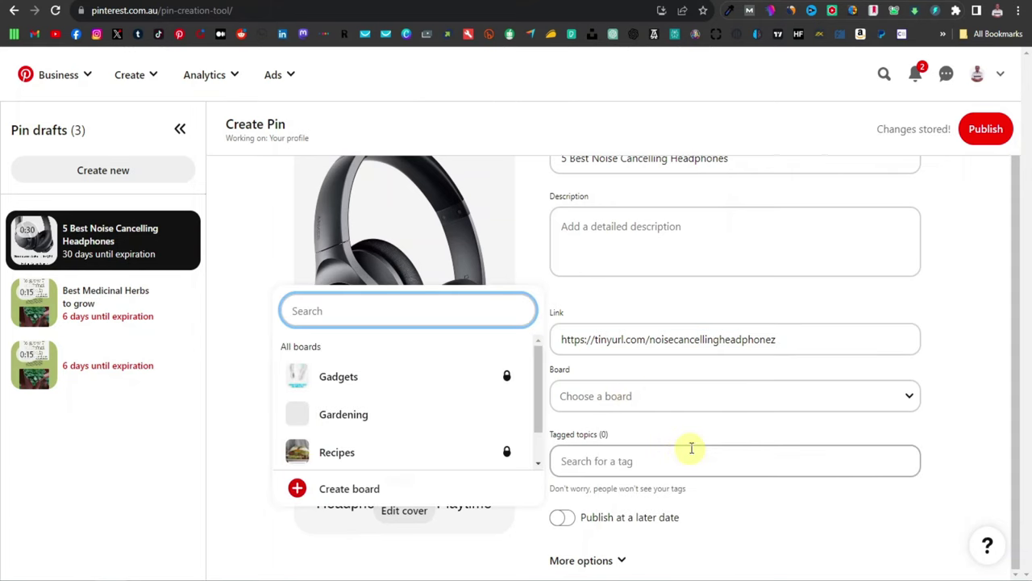
pyautogui.click(345, 489)
pyautogui.click(450, 315)
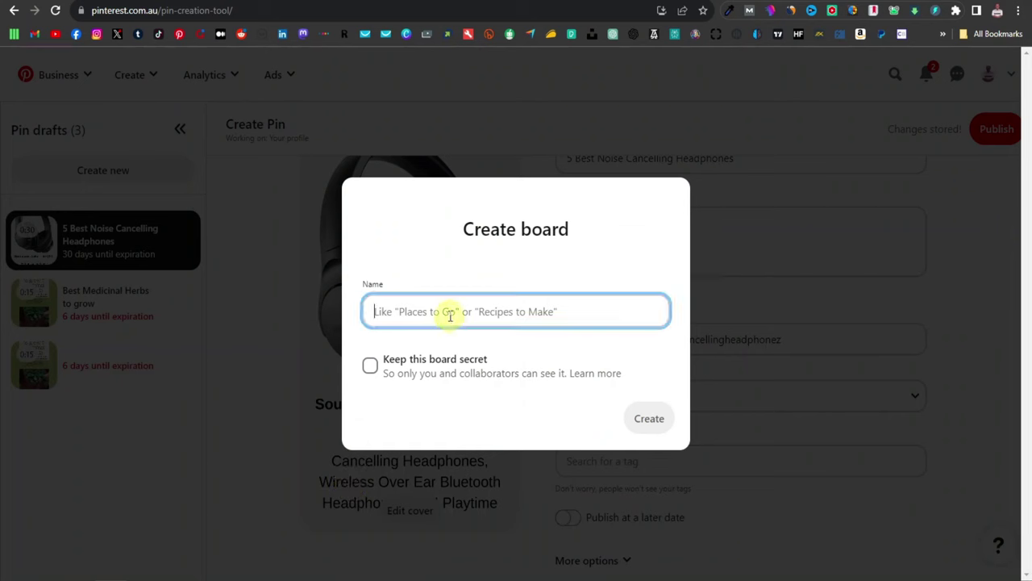
pyautogui.write('Noise Cancelling Headphones')
pyautogui.click(644, 419)
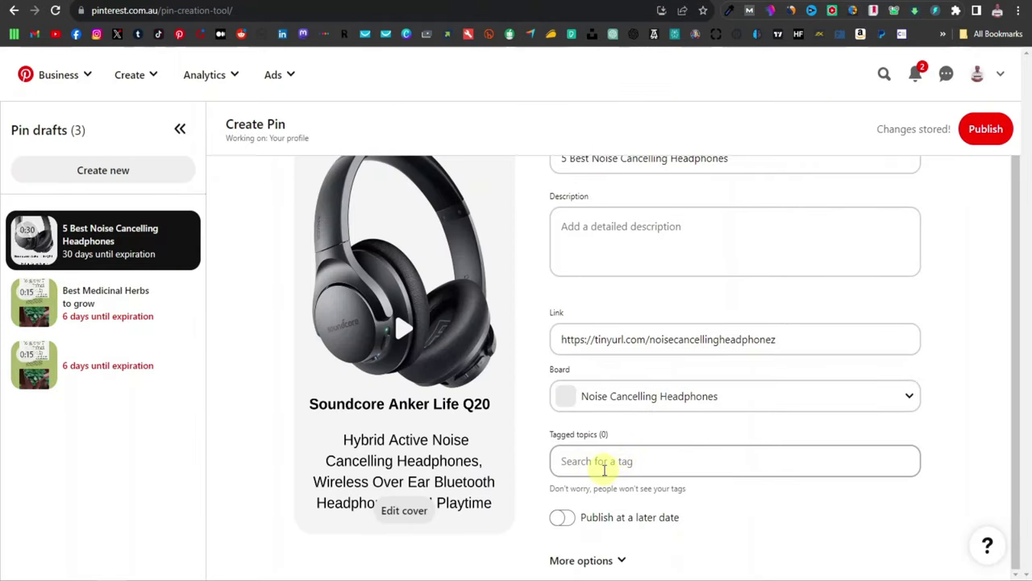
# Tag the pin with the Headphones topic
pyautogui.click(591, 463)
pyautogui.write('head')
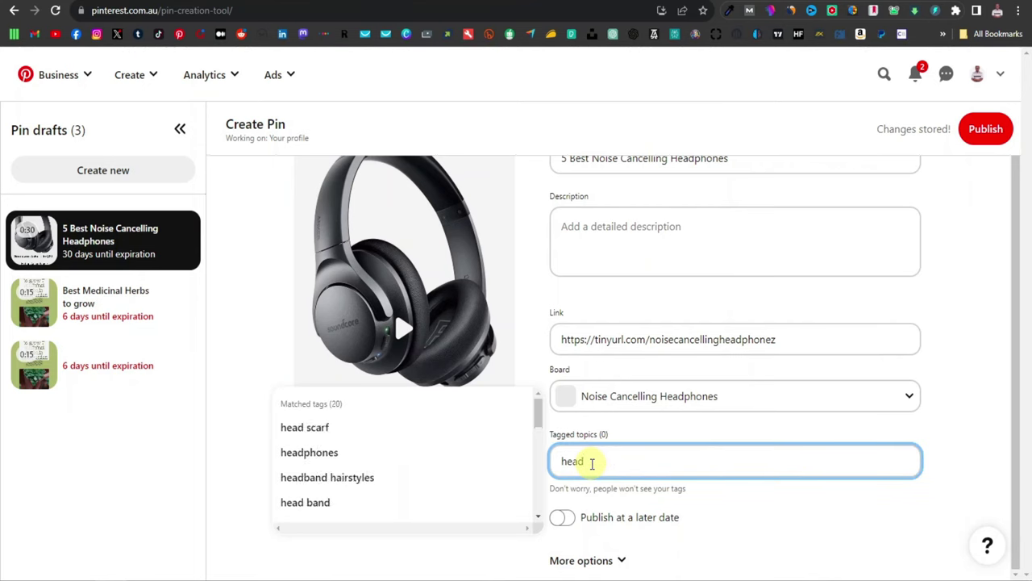
pyautogui.click(371, 452)
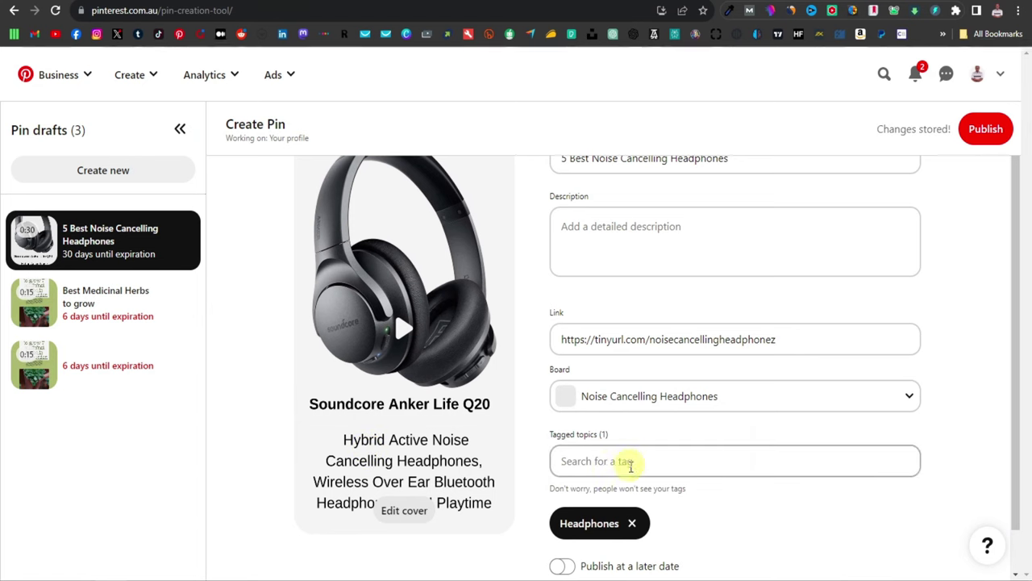
pyautogui.scroll(-1, 639, 484)
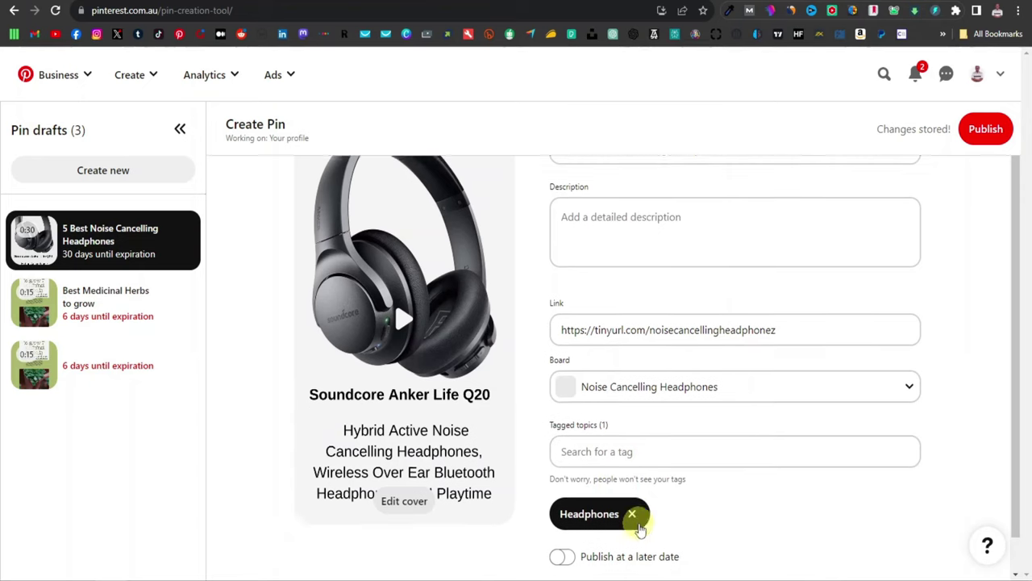
pyautogui.scroll(2, 945, 274)
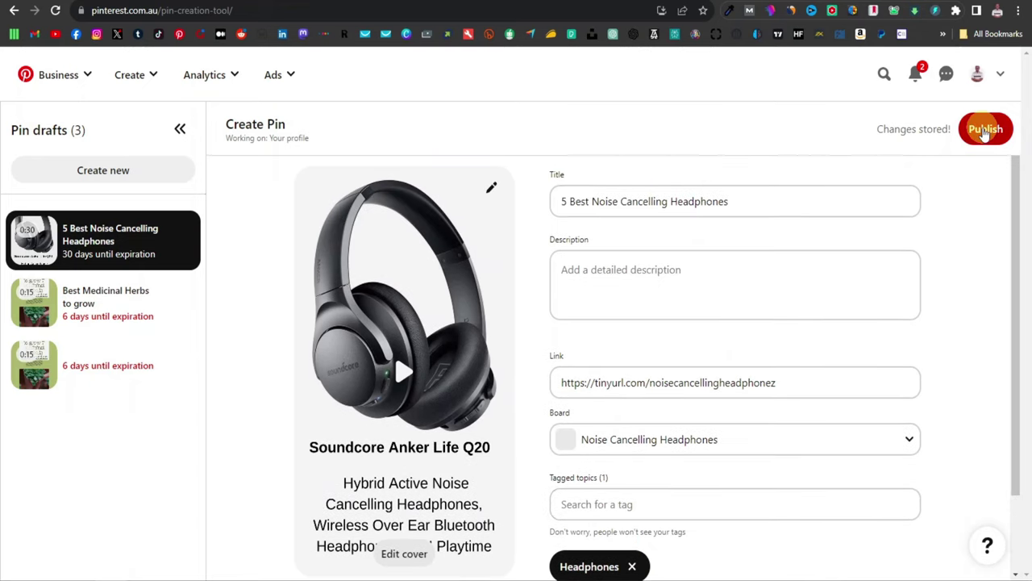
# Publish the headphones video pin, open it, and pause its video
pyautogui.click(988, 133)
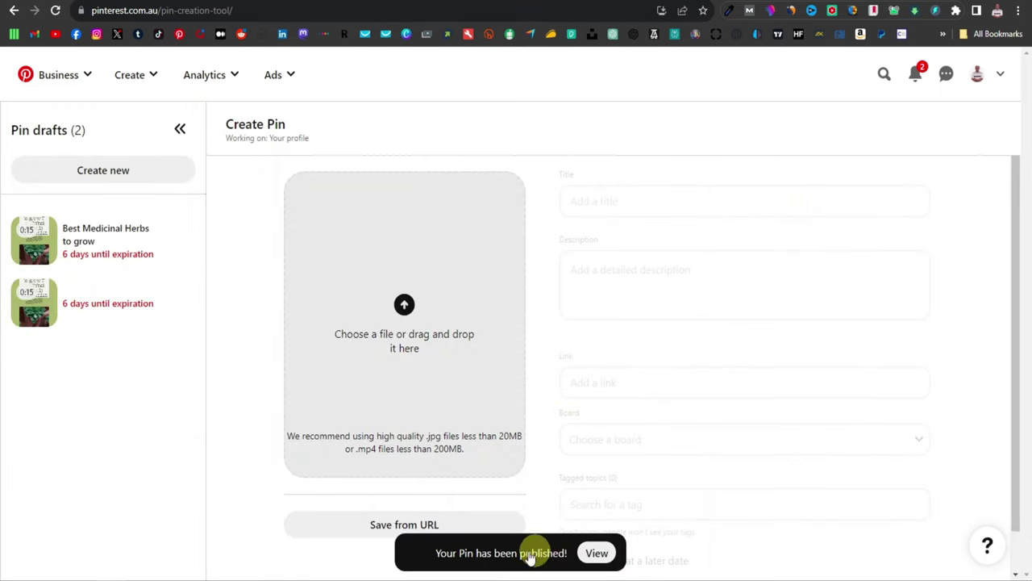
pyautogui.click(597, 553)
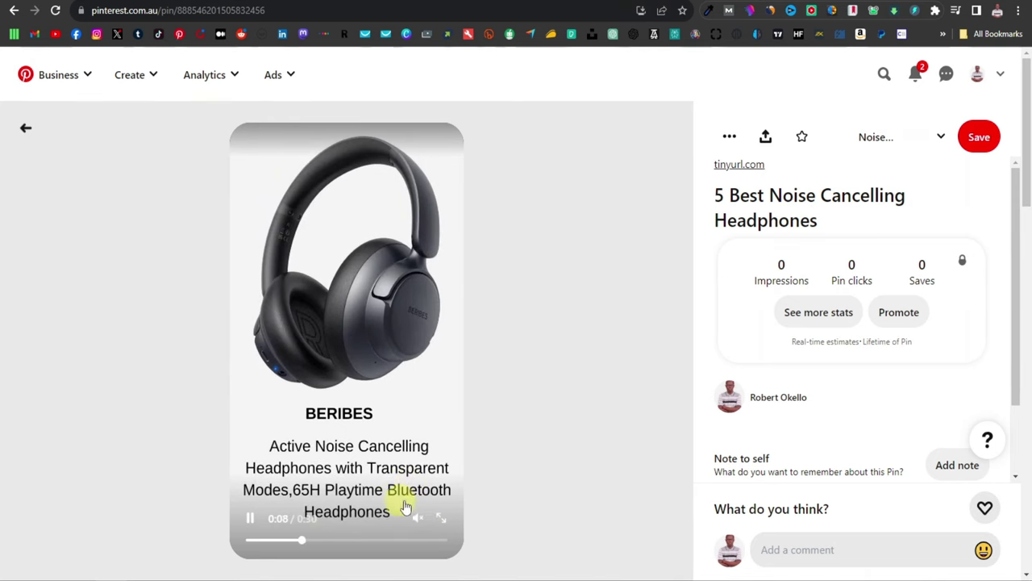
pyautogui.click(249, 521)
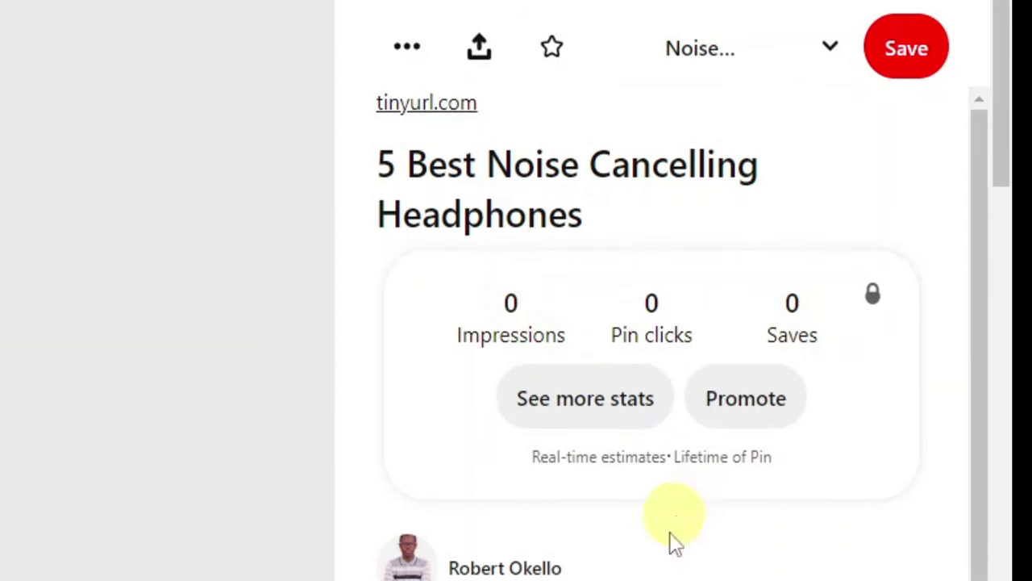
# Follow the published pin's tinyurl.com link to the document
pyautogui.scroll(-1, 669, 549)
pyautogui.scroll(-1, 629, 580)
pyautogui.scroll(2, 645, 580)
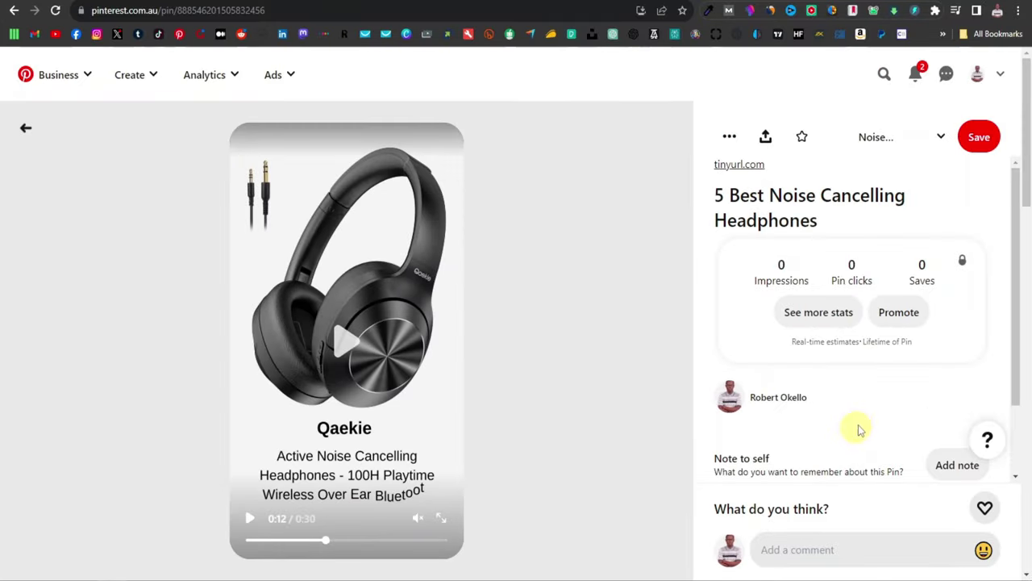
pyautogui.click(739, 165)
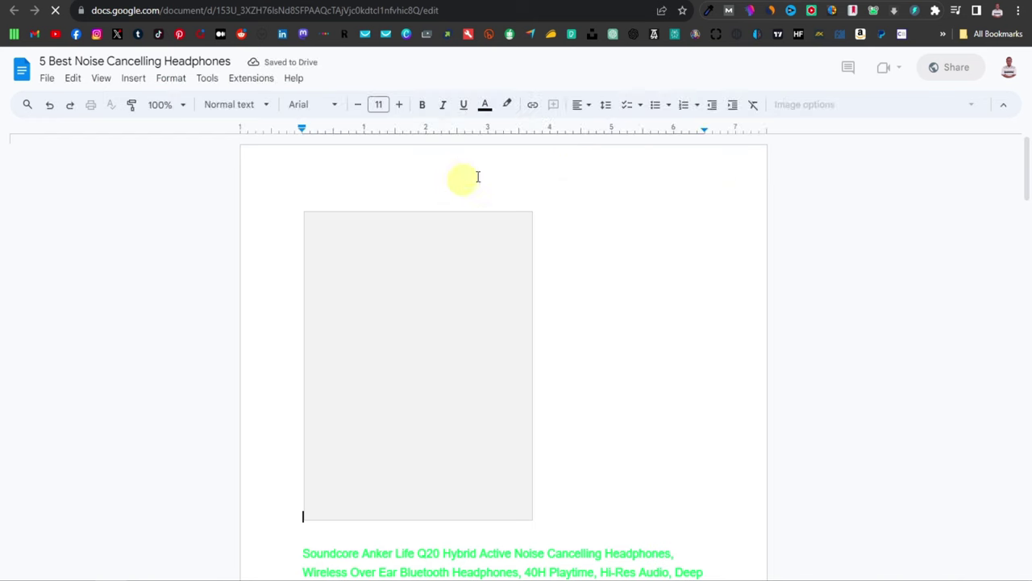
# Open the Qaekie entry's link to verify its Amazon page, then close that tab
pyautogui.scroll(-10, 427, 353)
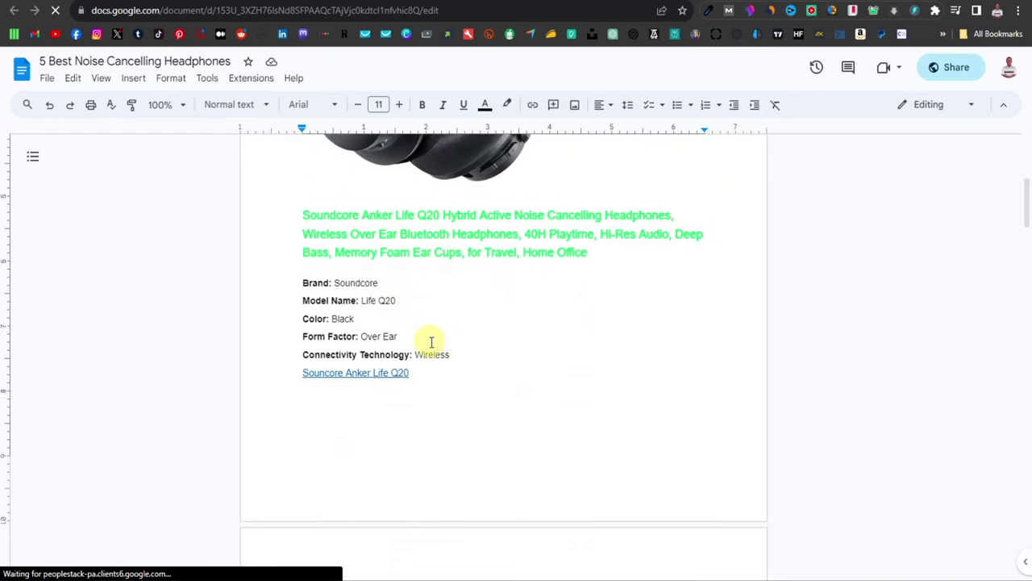
pyautogui.scroll(-15, 430, 341)
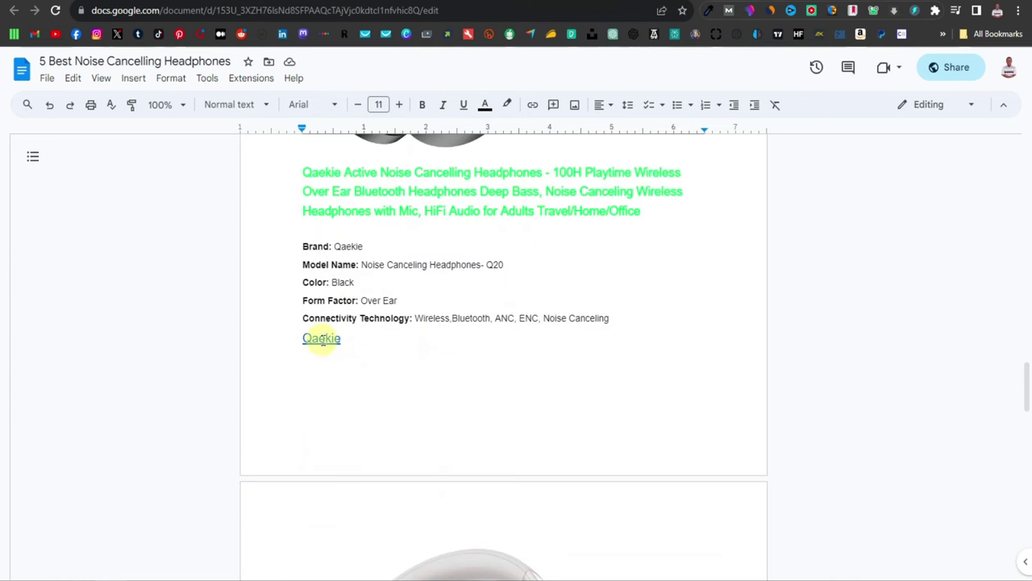
pyautogui.click(322, 340)
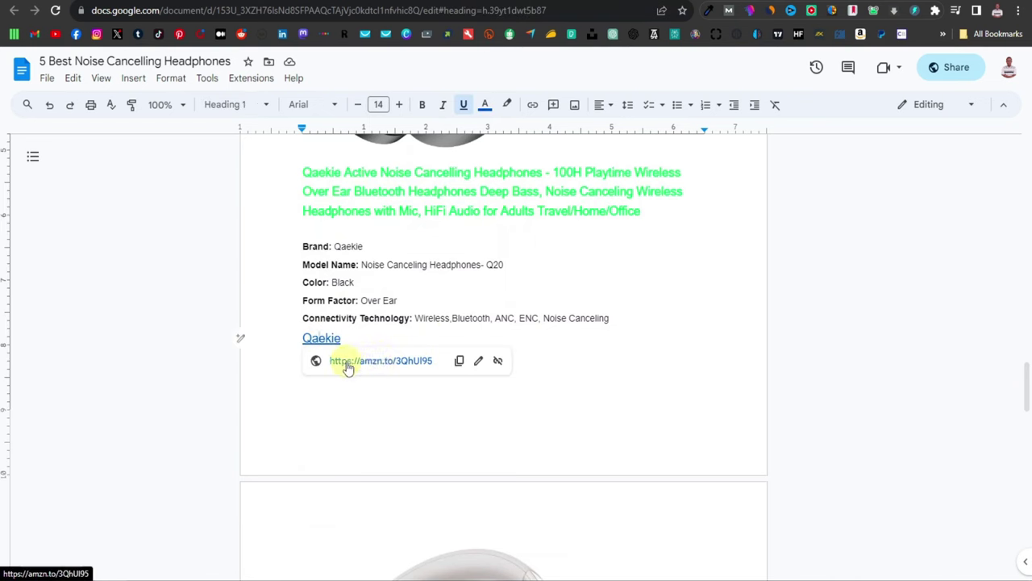
pyautogui.click(400, 363)
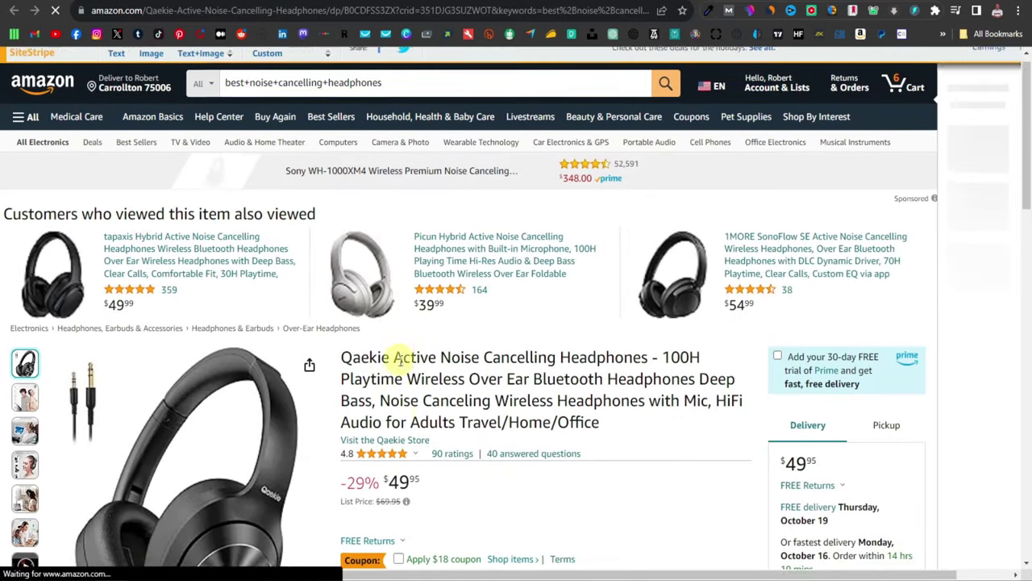
pyautogui.scroll(-3, 423, 350)
pyautogui.scroll(3, 496, 379)
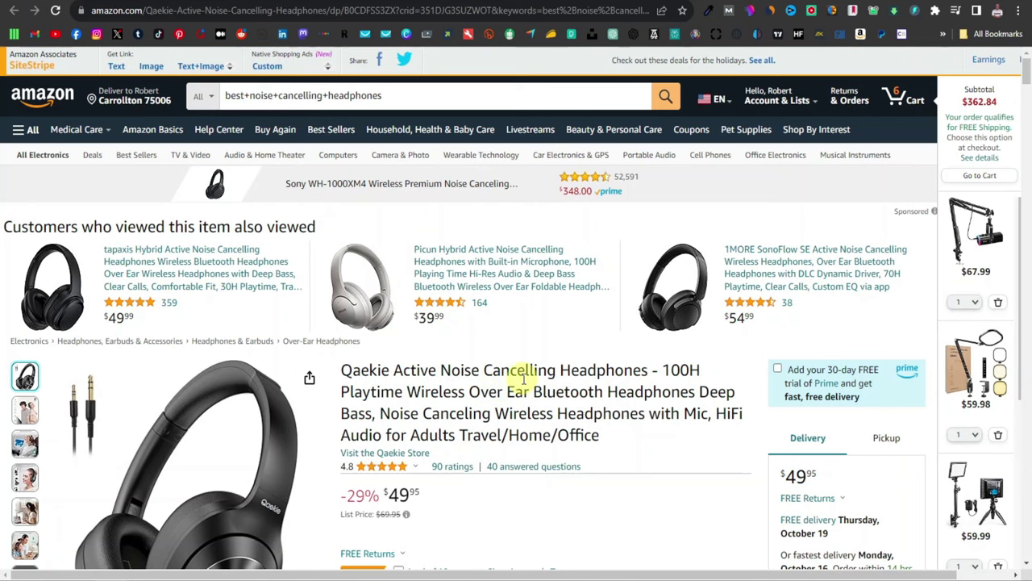
pyautogui.hotkey('ctrl', 'w')
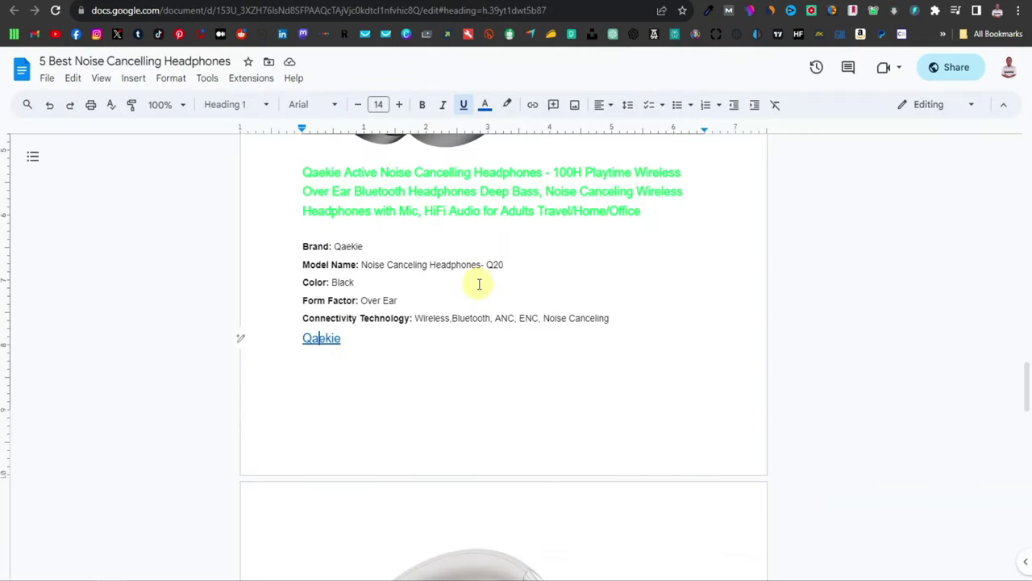
pyautogui.scroll(-5, 479, 286)
pyautogui.scroll(-6, 478, 290)
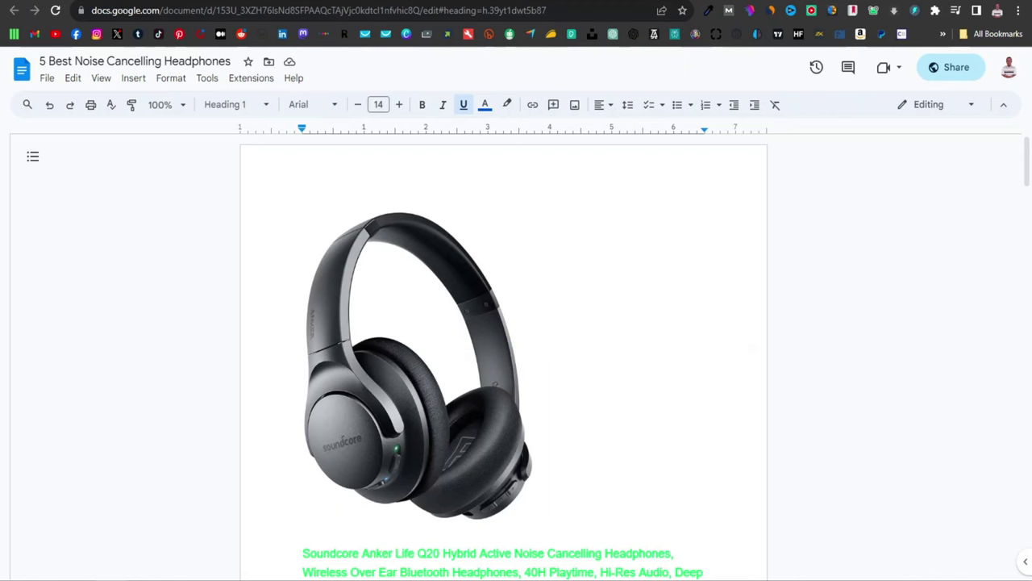
# Review the Google Ads keyword ideas and Amazon's 'best noise cancelling headphones' search results, then return to Canva
pyautogui.click(193, 1)
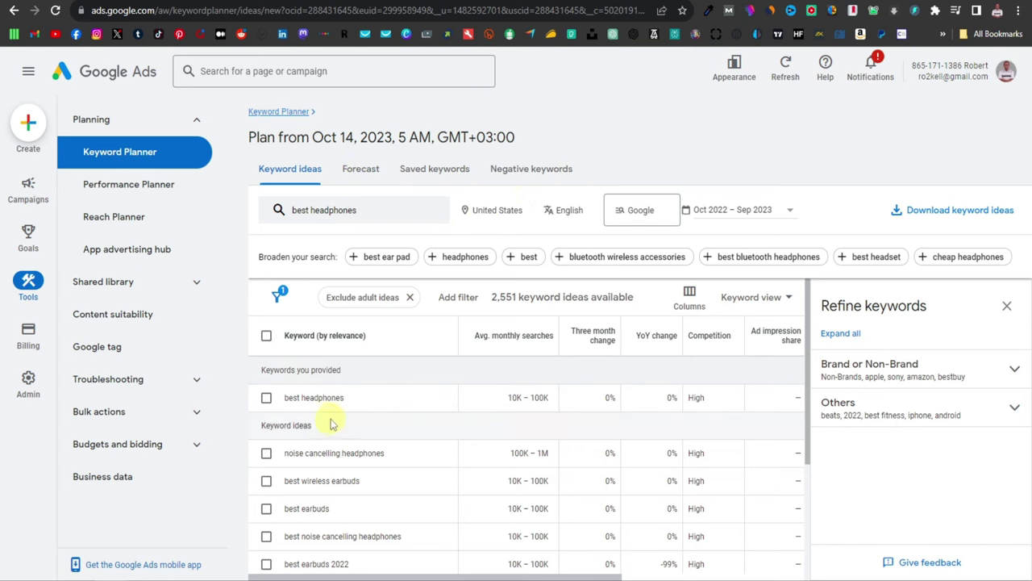
pyautogui.click(197, 3)
pyautogui.scroll(2, 481, 302)
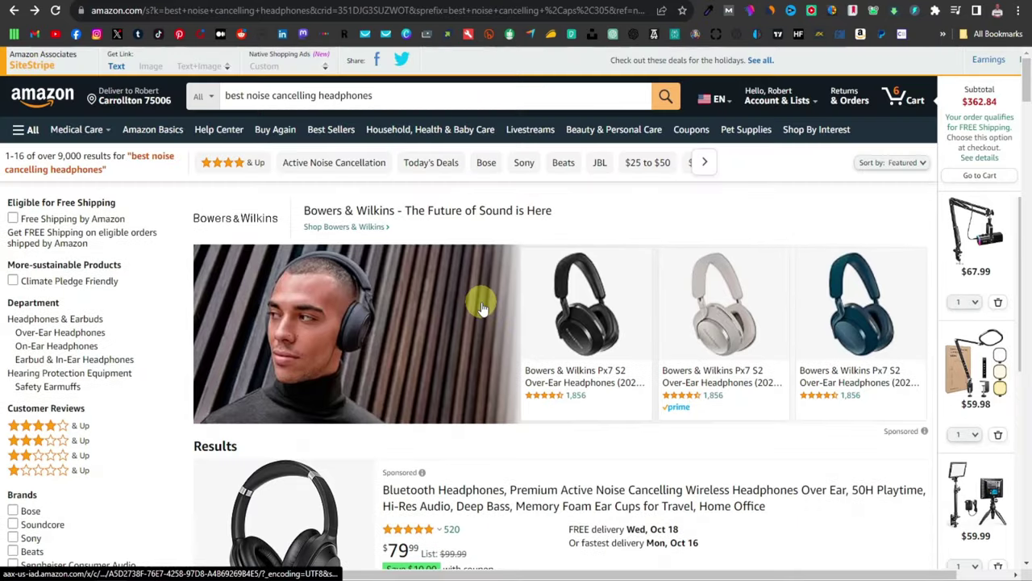
pyautogui.scroll(-8, 359, 327)
pyautogui.scroll(7, 380, 330)
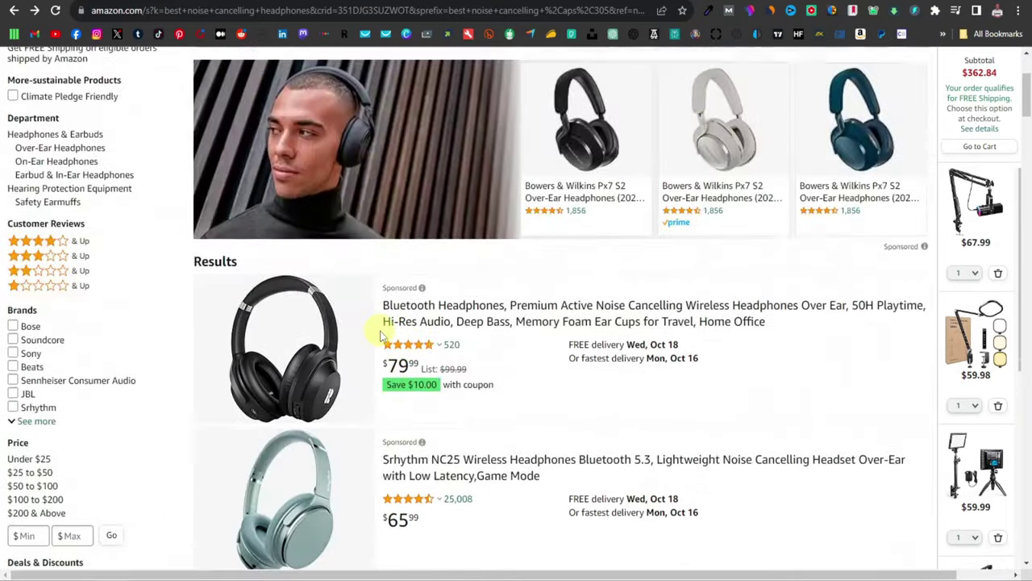
pyautogui.scroll(-5, 380, 330)
pyautogui.scroll(-3, 387, 339)
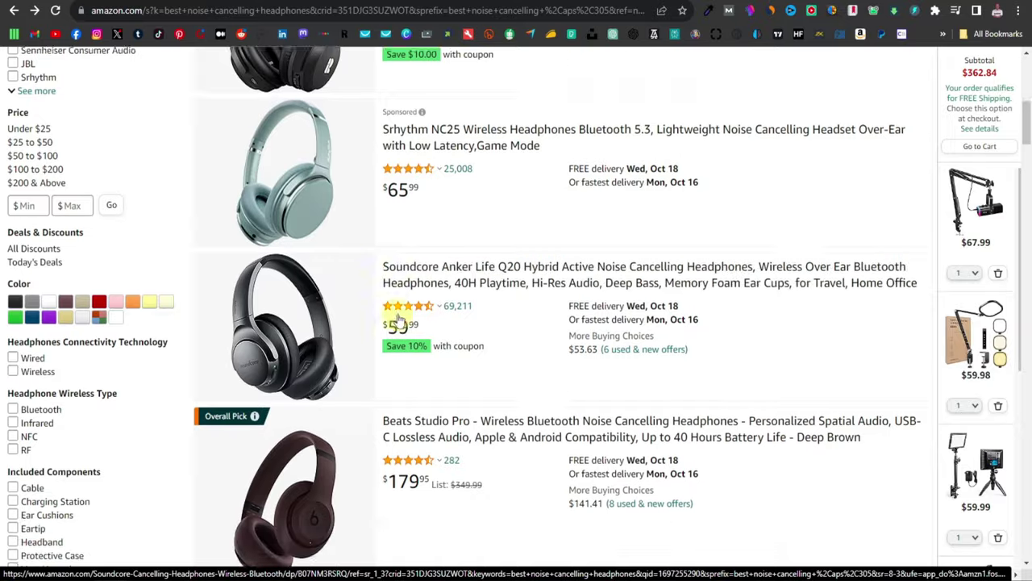
pyautogui.scroll(9, 399, 345)
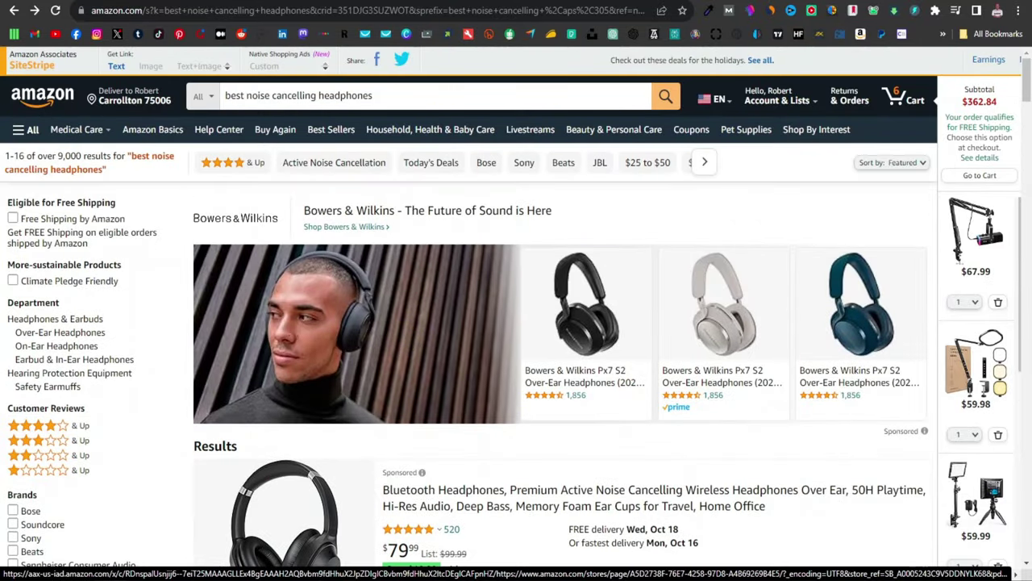
pyautogui.hotkey('ctrl', 'Tab')
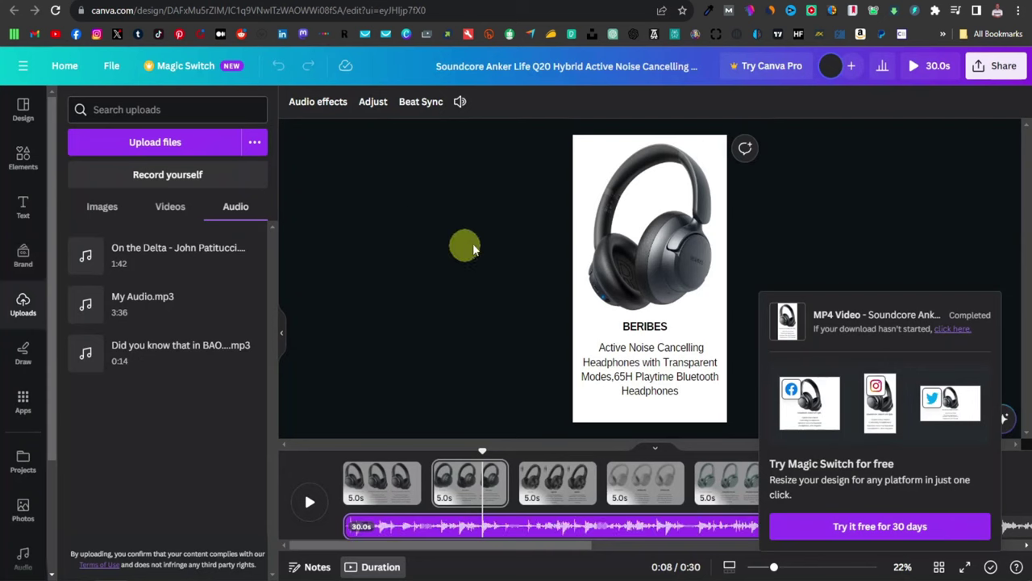
# Revisit the Soundcore slide of the Canva video, then review the '5 Best Noise Cancelling Headphones' doc
pyautogui.click(637, 198)
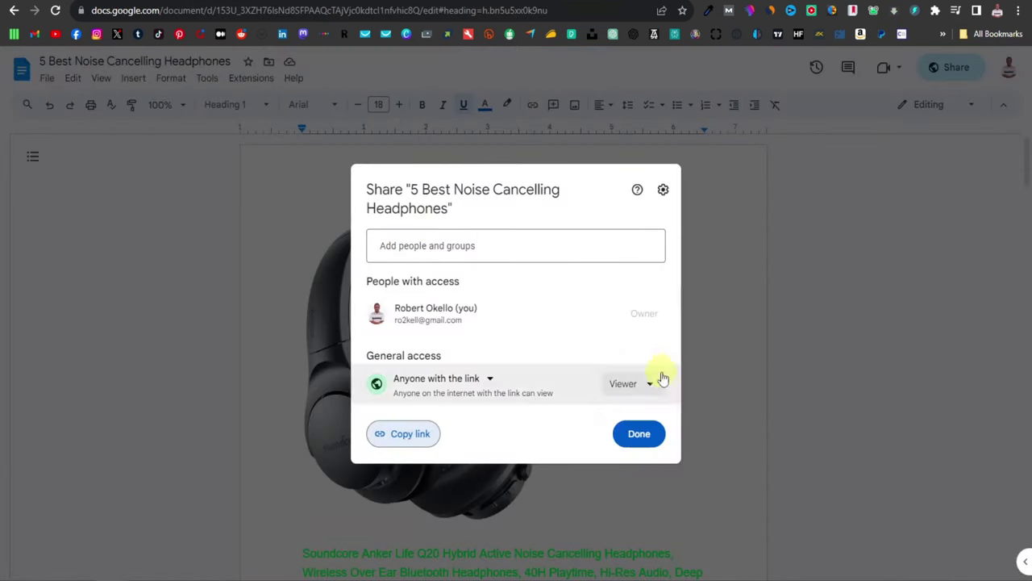
pyautogui.click(729, 333)
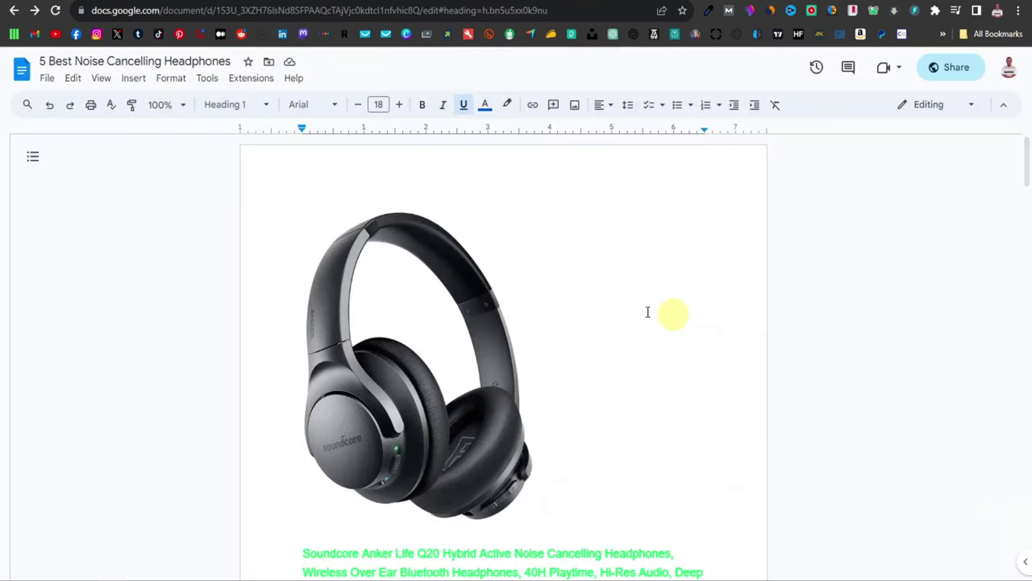
pyautogui.scroll(-3, 492, 397)
pyautogui.scroll(-15, 495, 397)
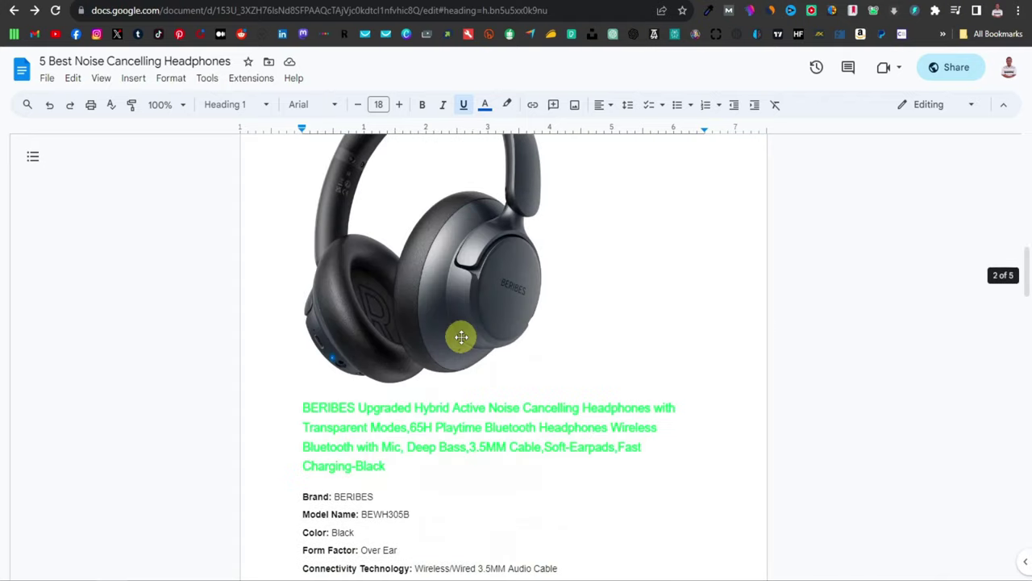
pyautogui.scroll(-10, 460, 337)
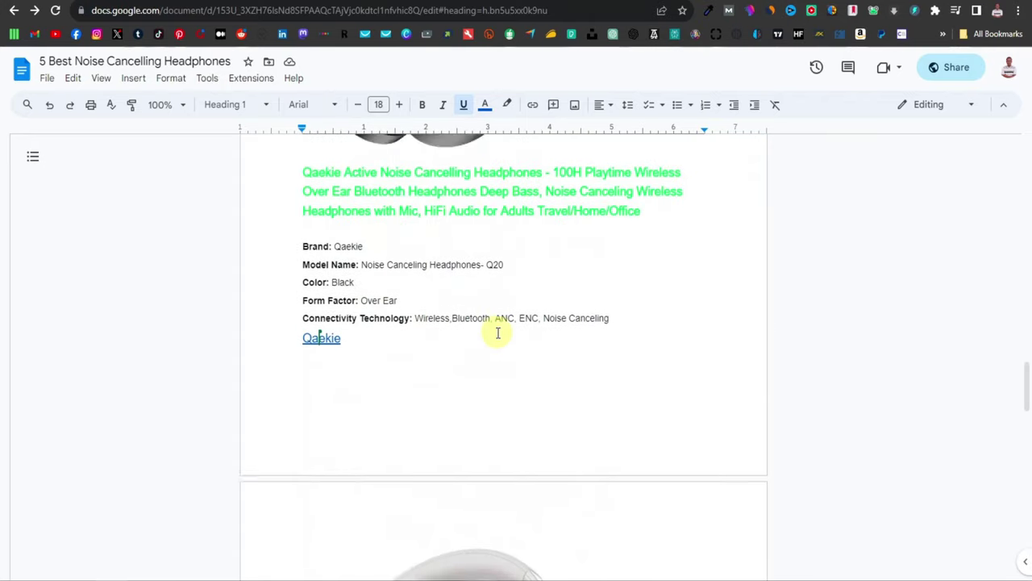